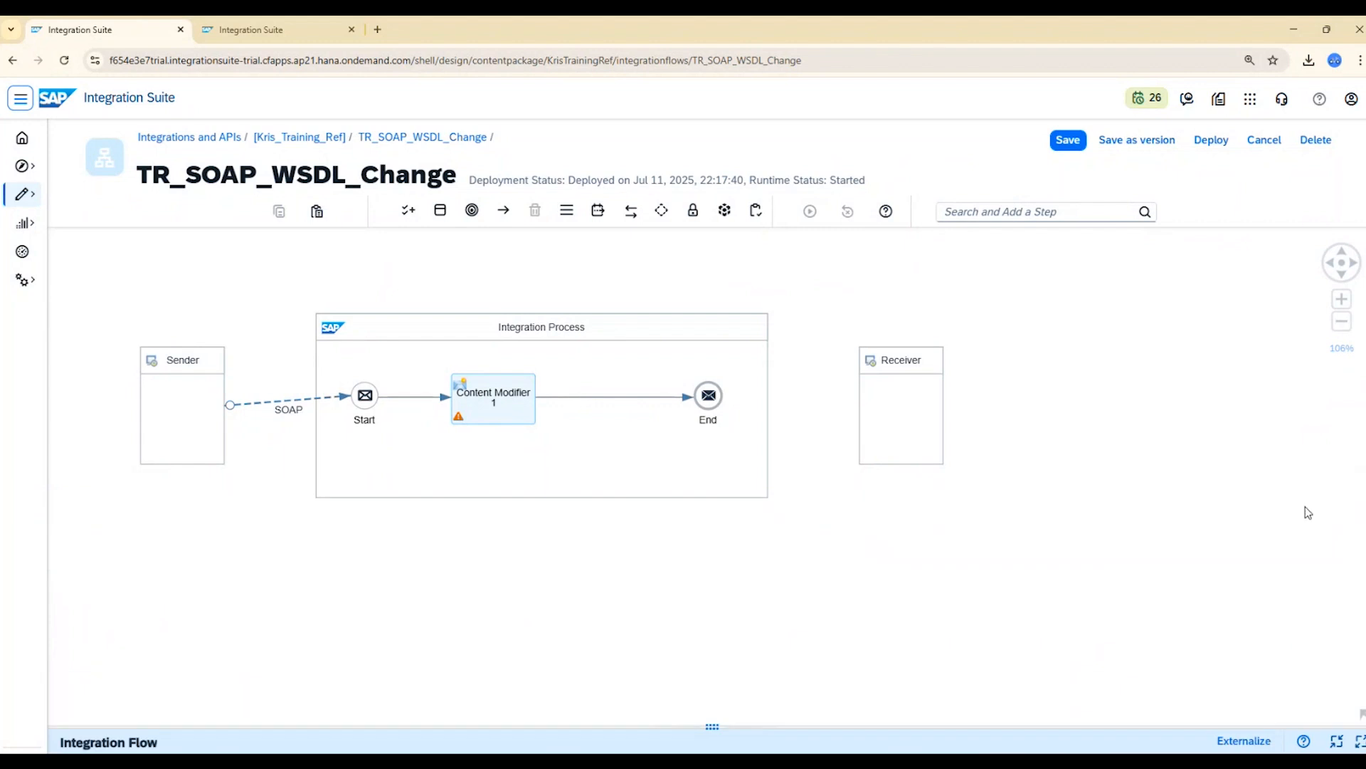
Examine the connection details of the SOAP sender channel in TR_SOAP_WSDL_Change, especially its address, and collapse the properties.
drag(763, 582, 888, 560)
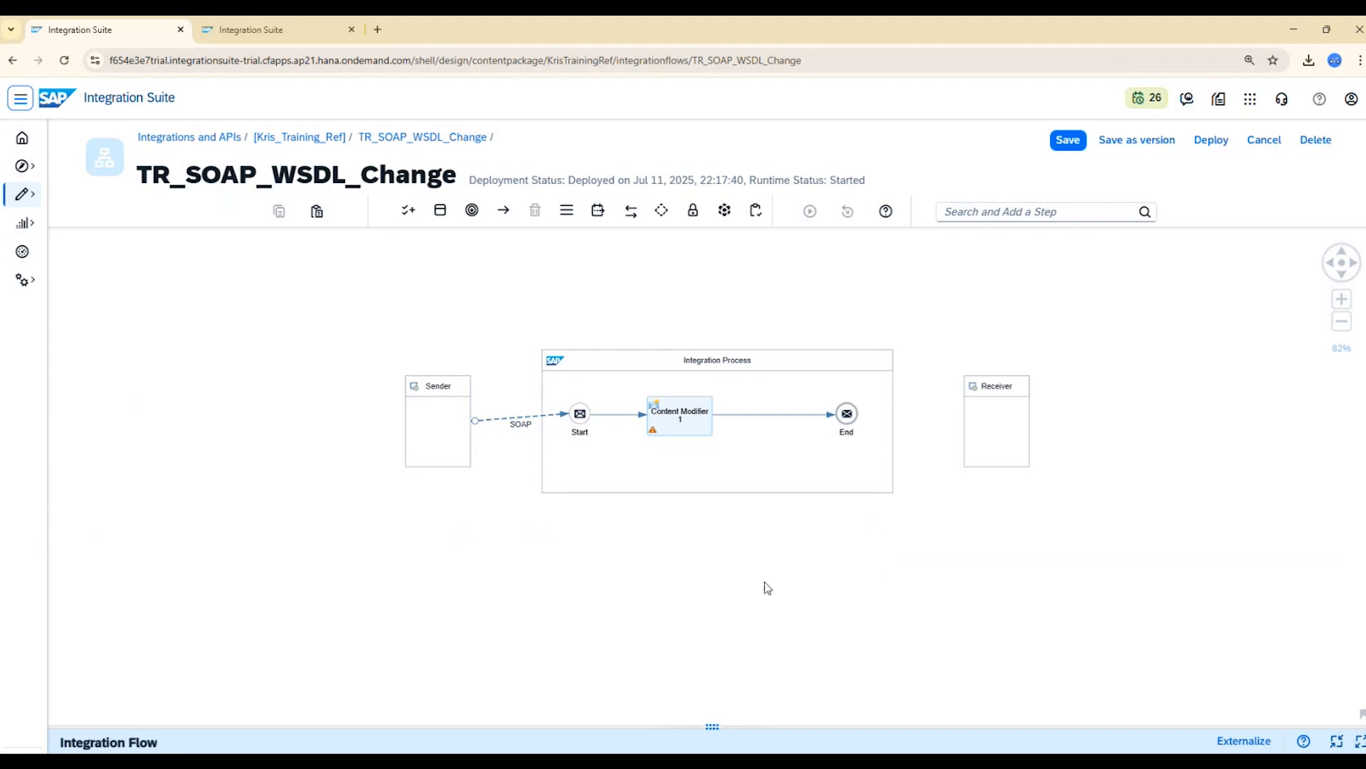
drag(608, 594, 458, 580)
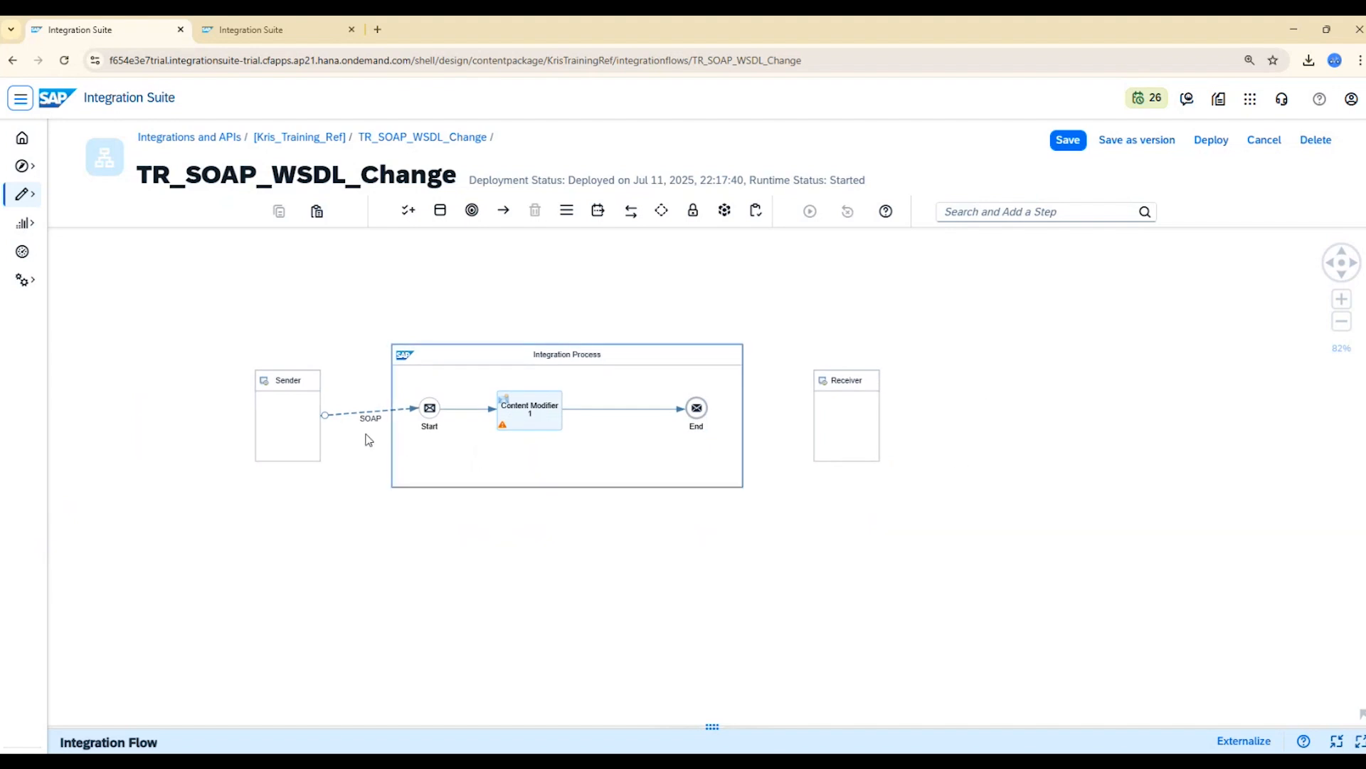
scroll(366, 439, up, 3)
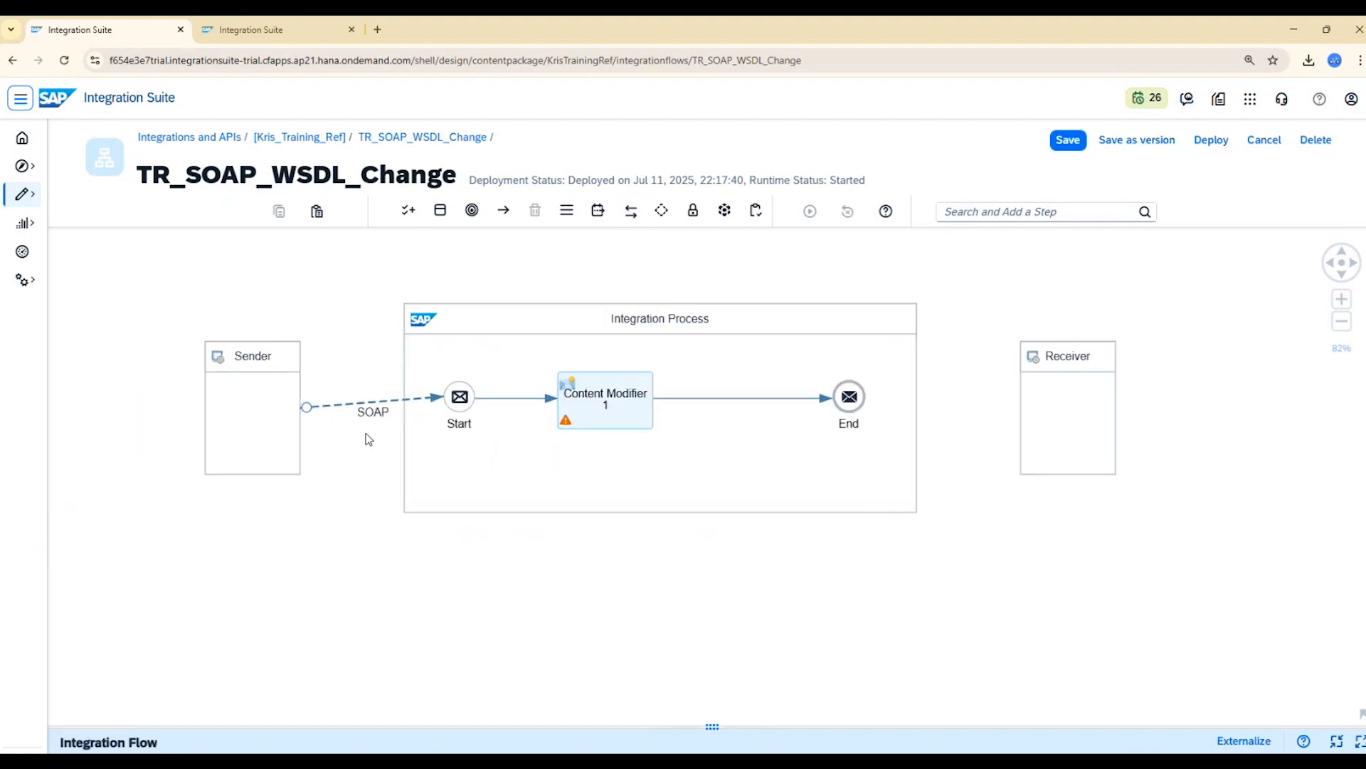
click(334, 412)
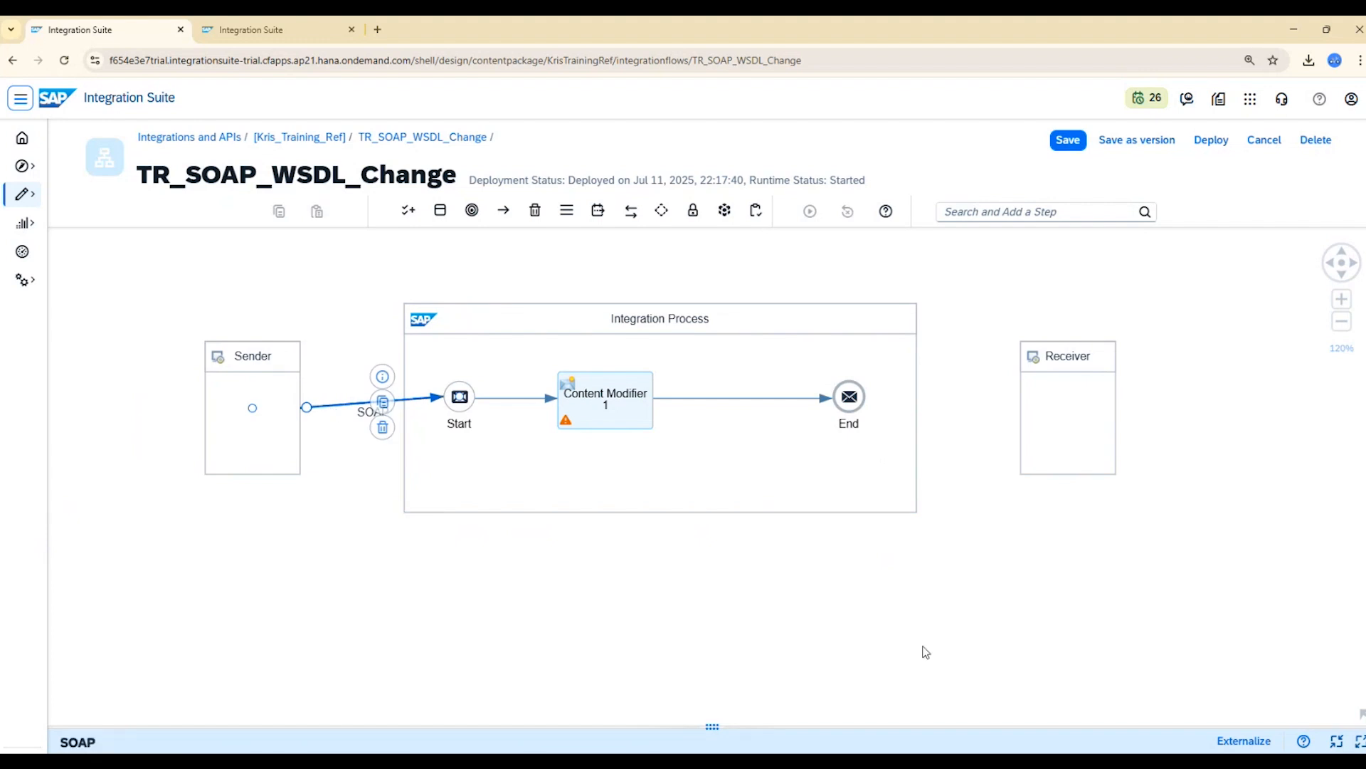
click(1336, 741)
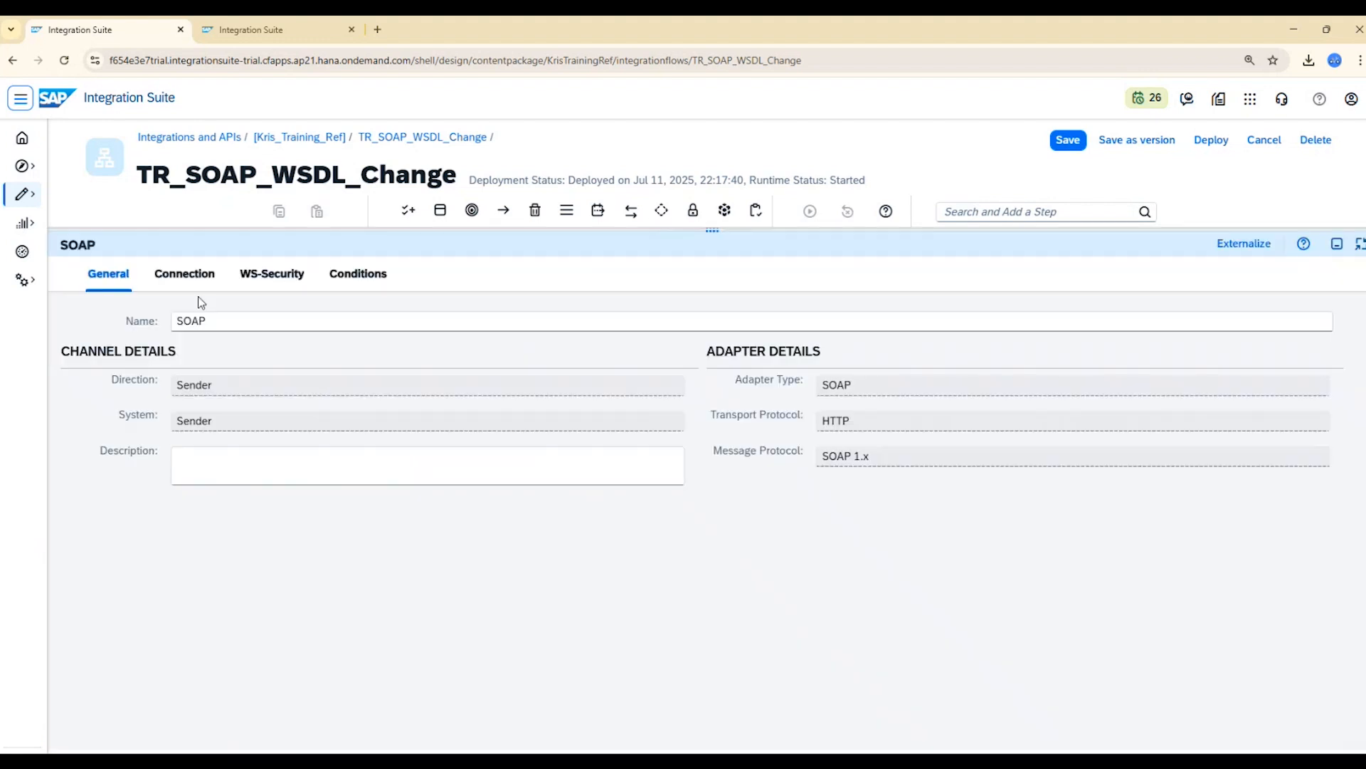
click(184, 274)
drag(451, 350, 259, 357)
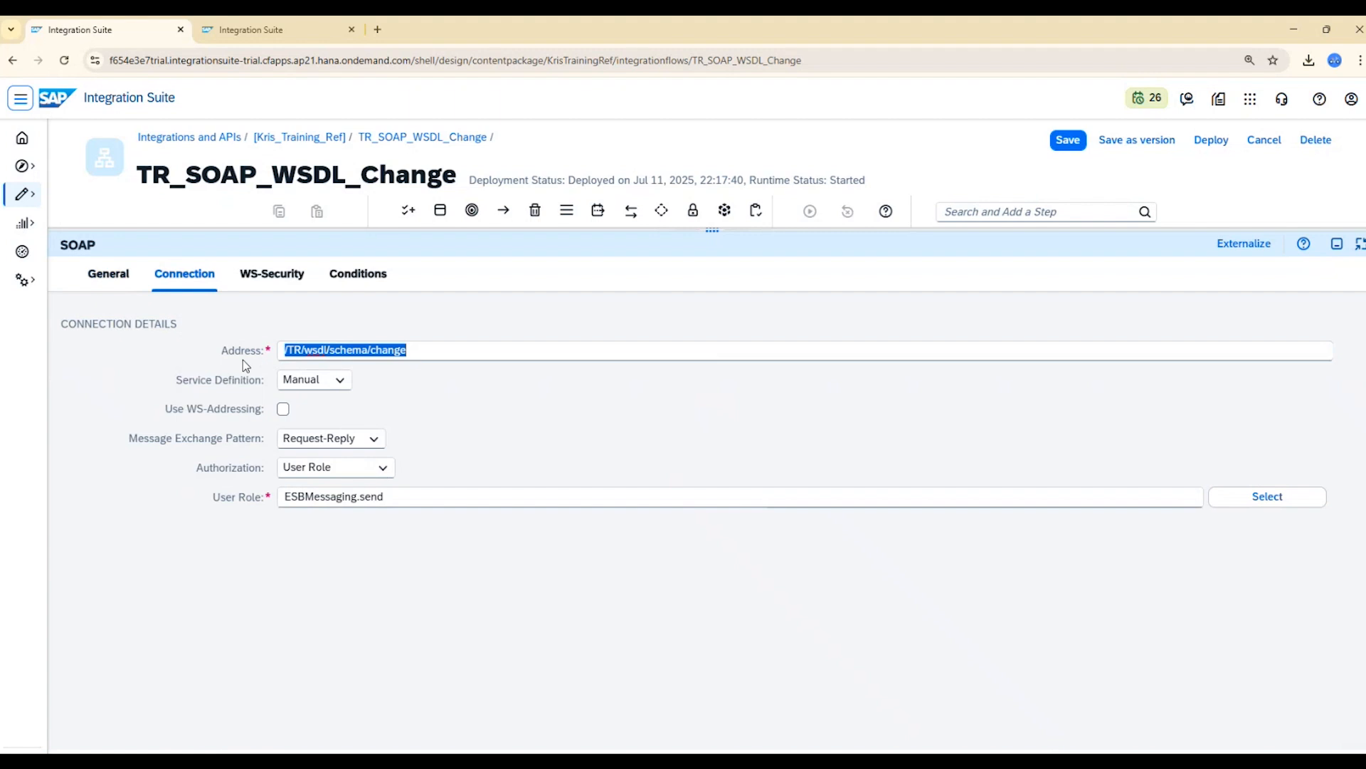
click(1338, 246)
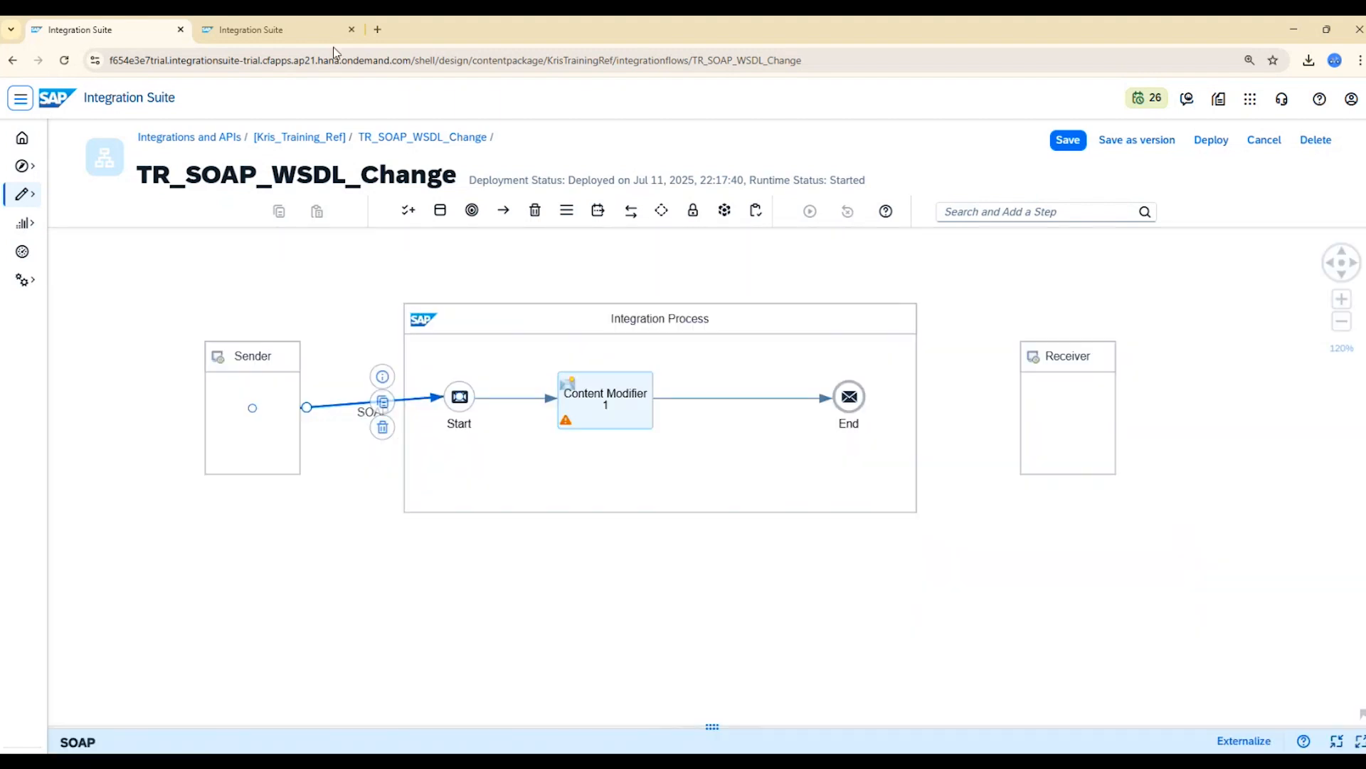
Copy the endpoint URL of the deployed TR_SOAP_WSDL_Change flow from its monitoring page and switch to SoapUI.
click(277, 29)
click(1316, 366)
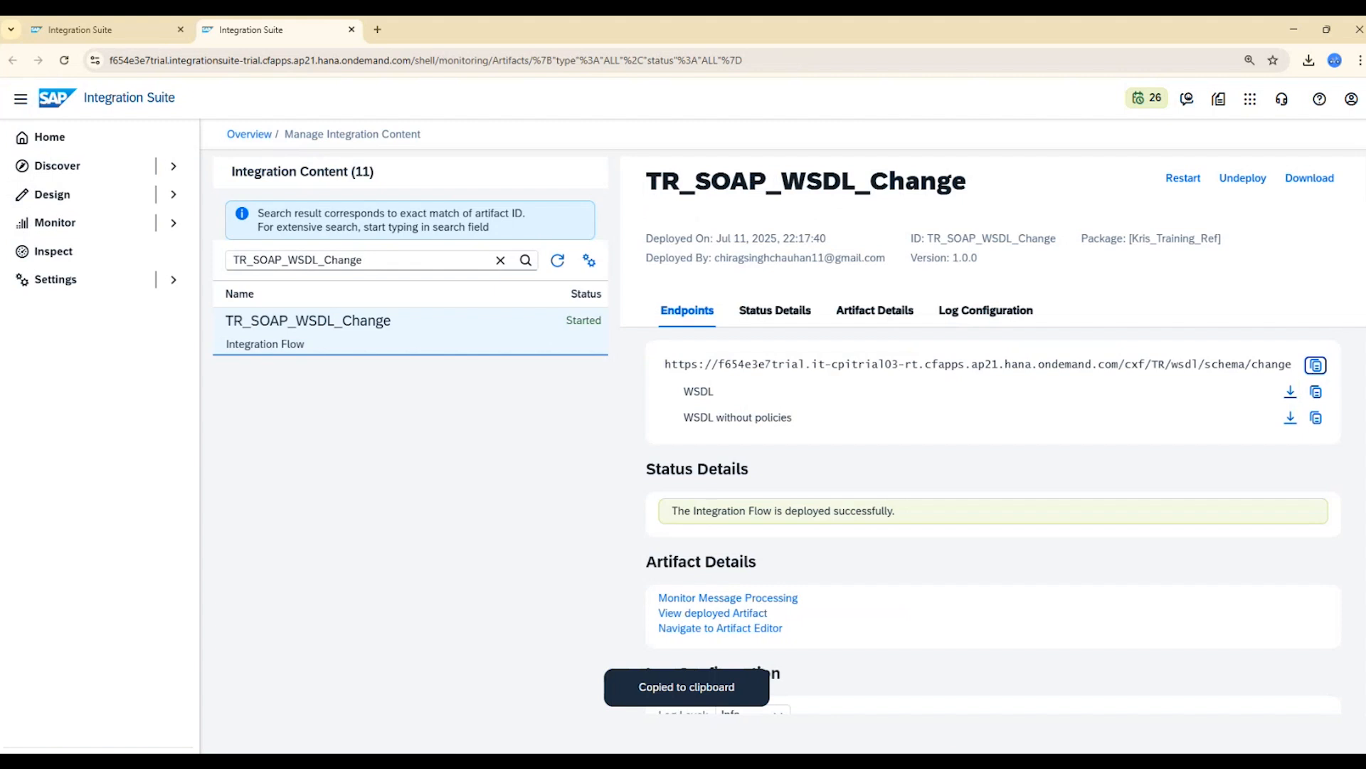
key(alt+Tab)
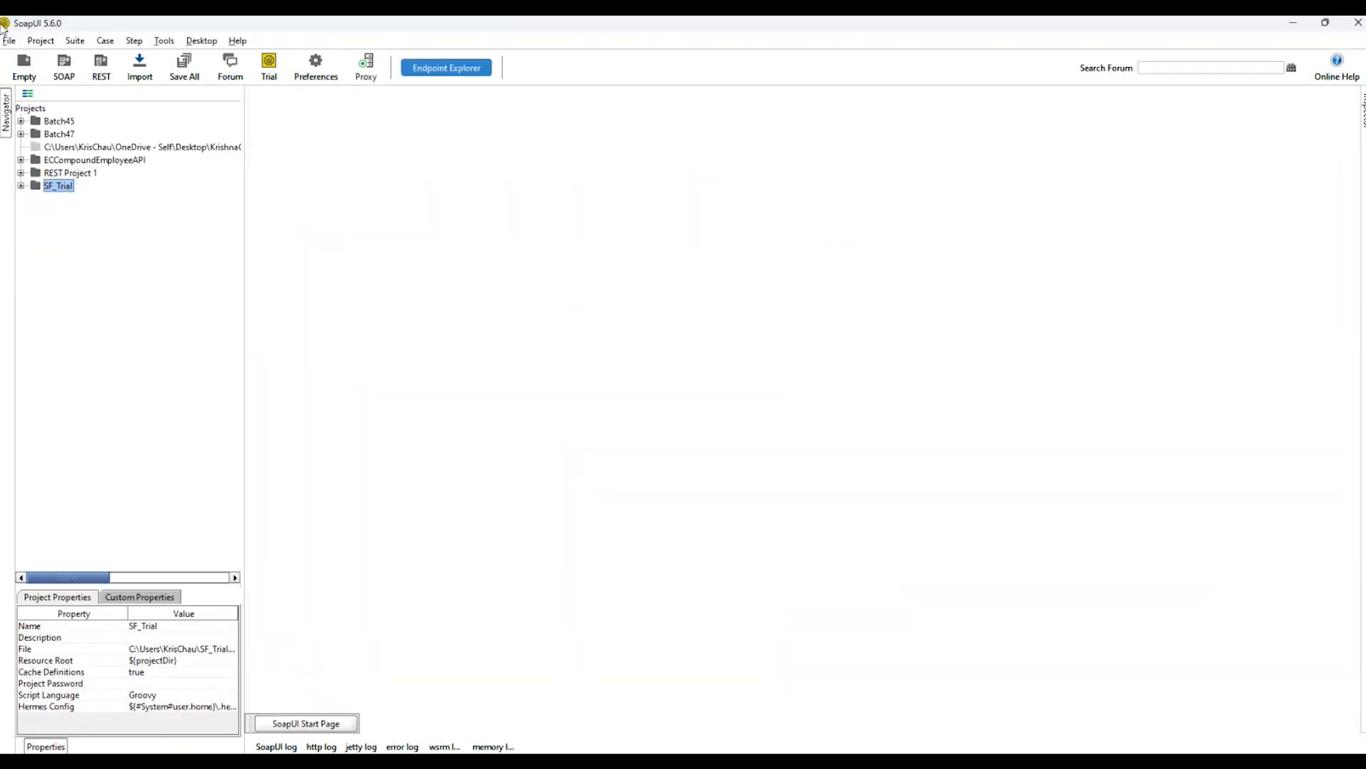
Create a SOAP project named Demo_Change, using the copied endpoint URL followed by ?wsdl as the initial WSDL.
click(9, 41)
click(71, 76)
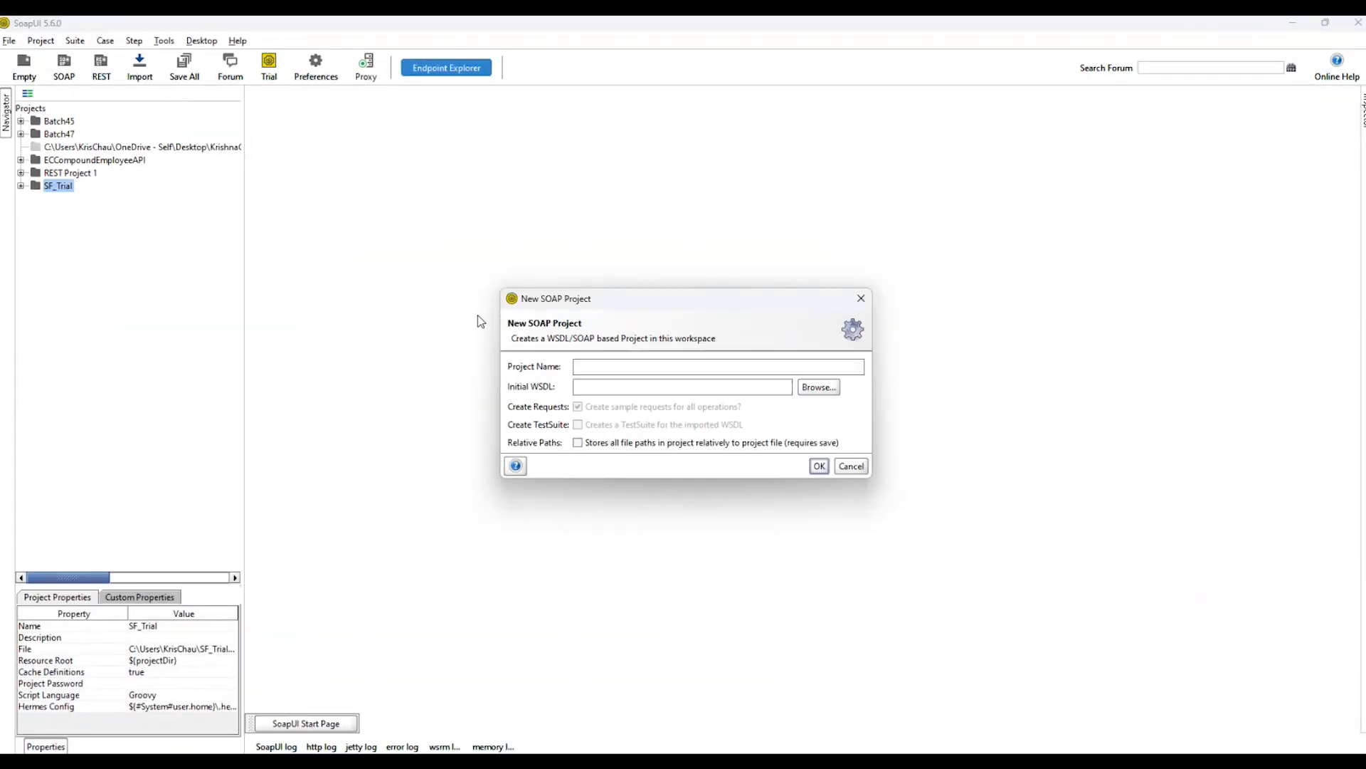
click(597, 388)
key(ctrl+v)
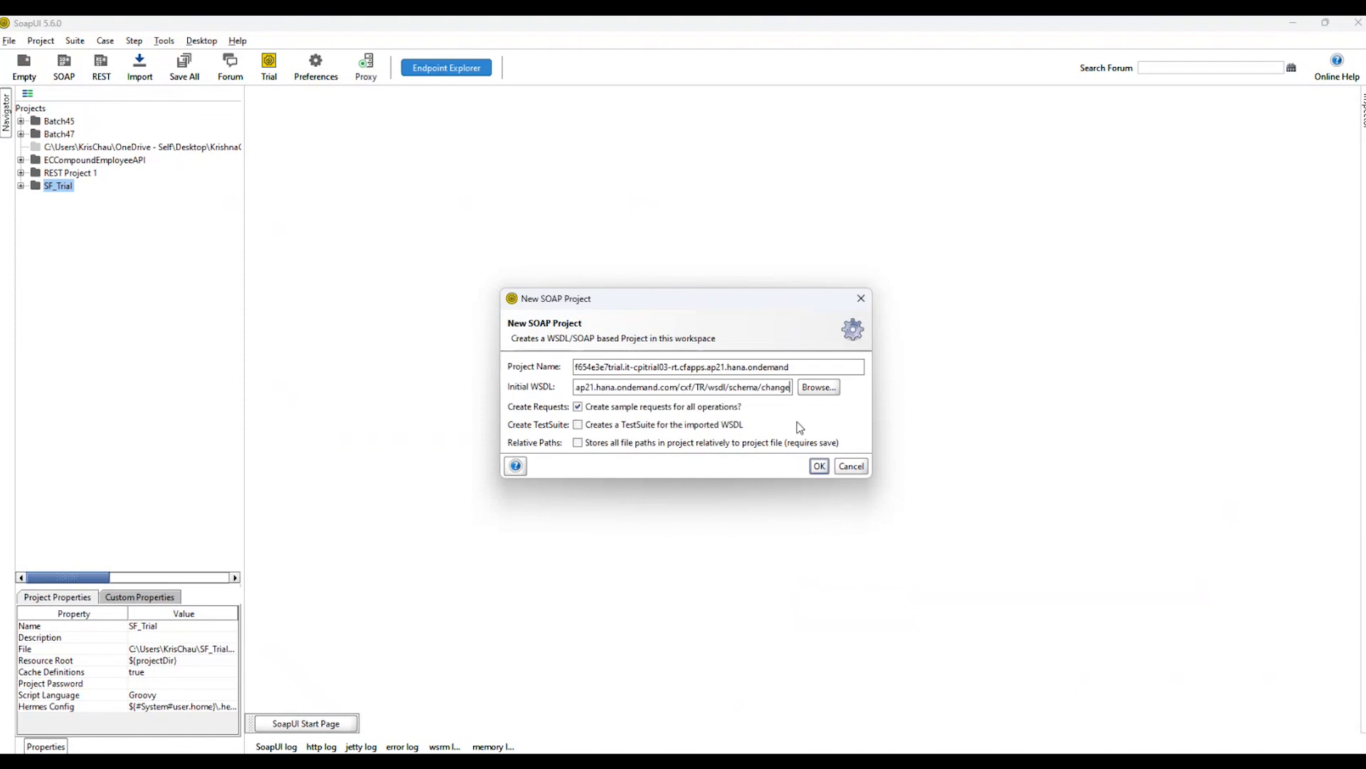
text(?wsdl)
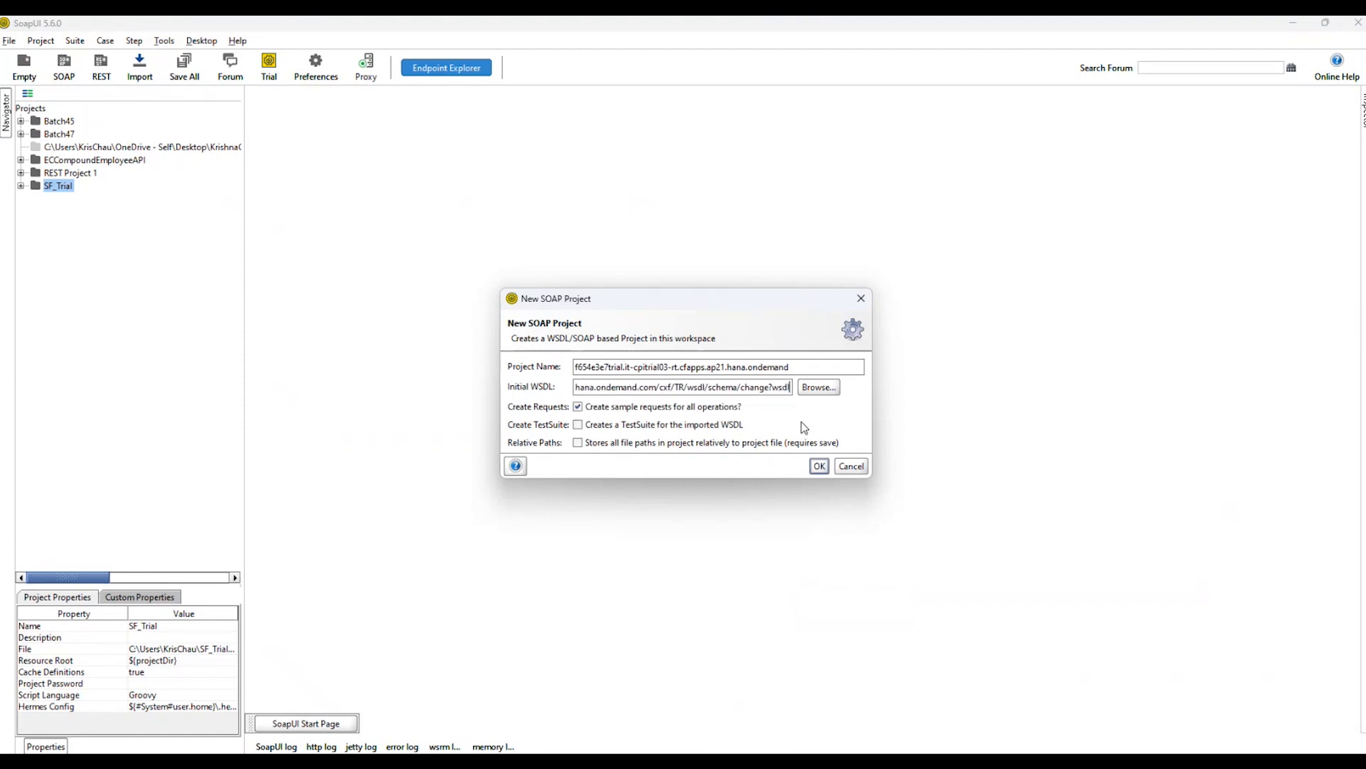
click(808, 367)
key(ctrl+a)
text(D)
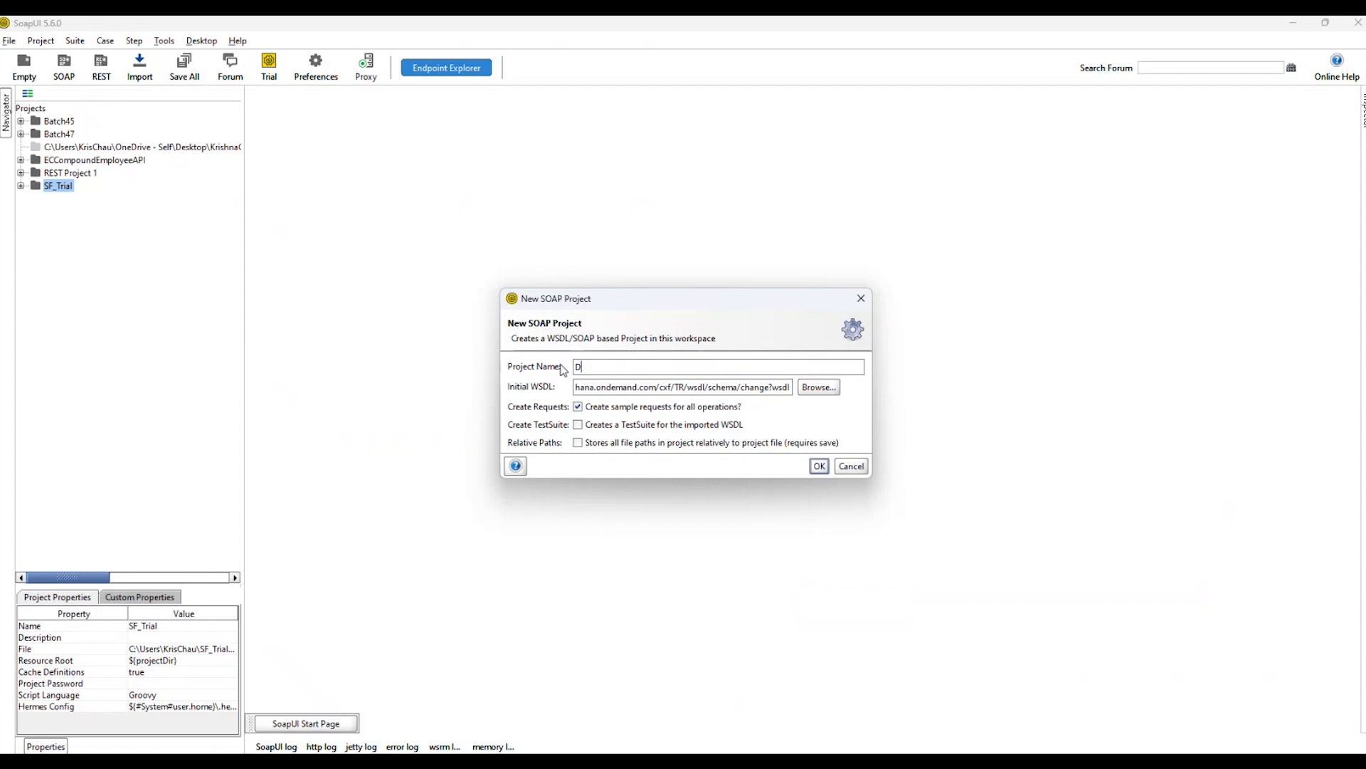
text(emo_Change)
click(820, 467)
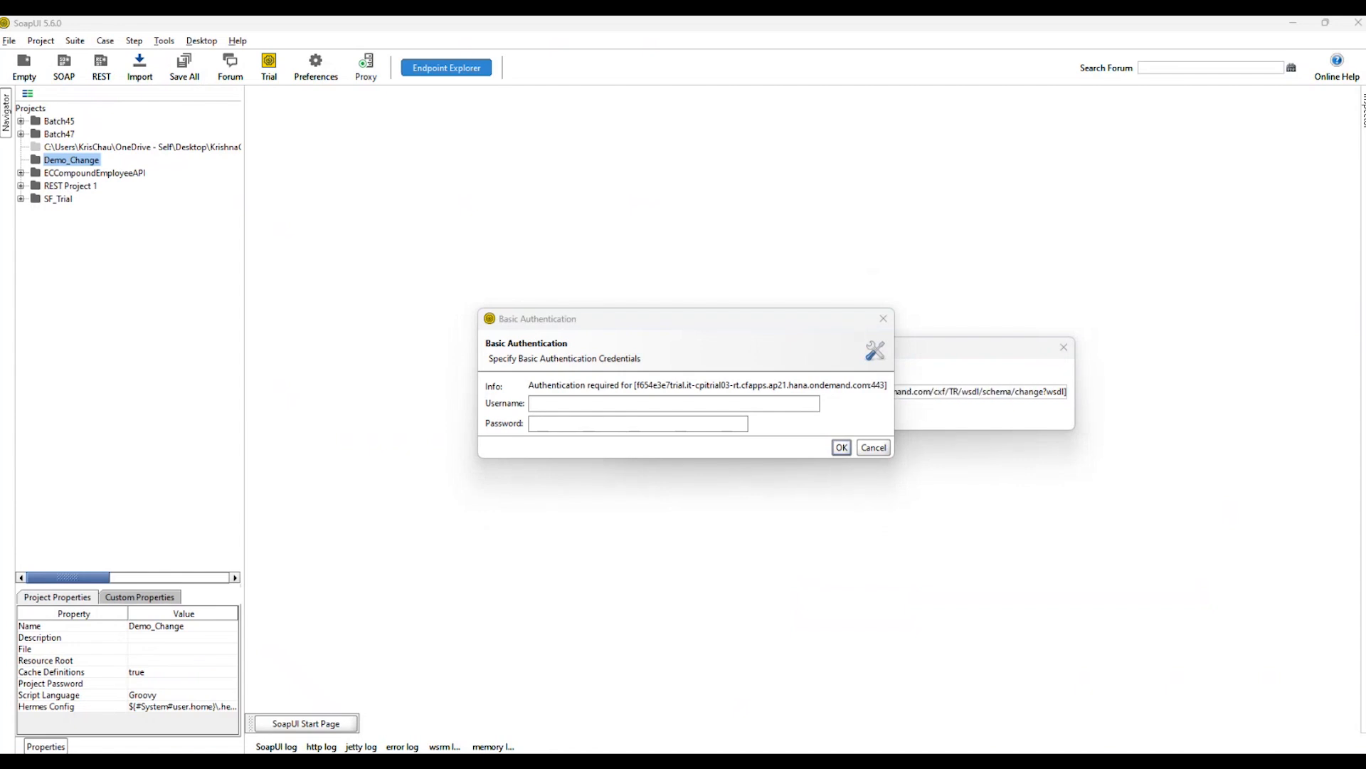
Enter the username and password in the Basic Authentication prompt and confirm to load the WSDL.
click(581, 407)
key(ctrl+v)
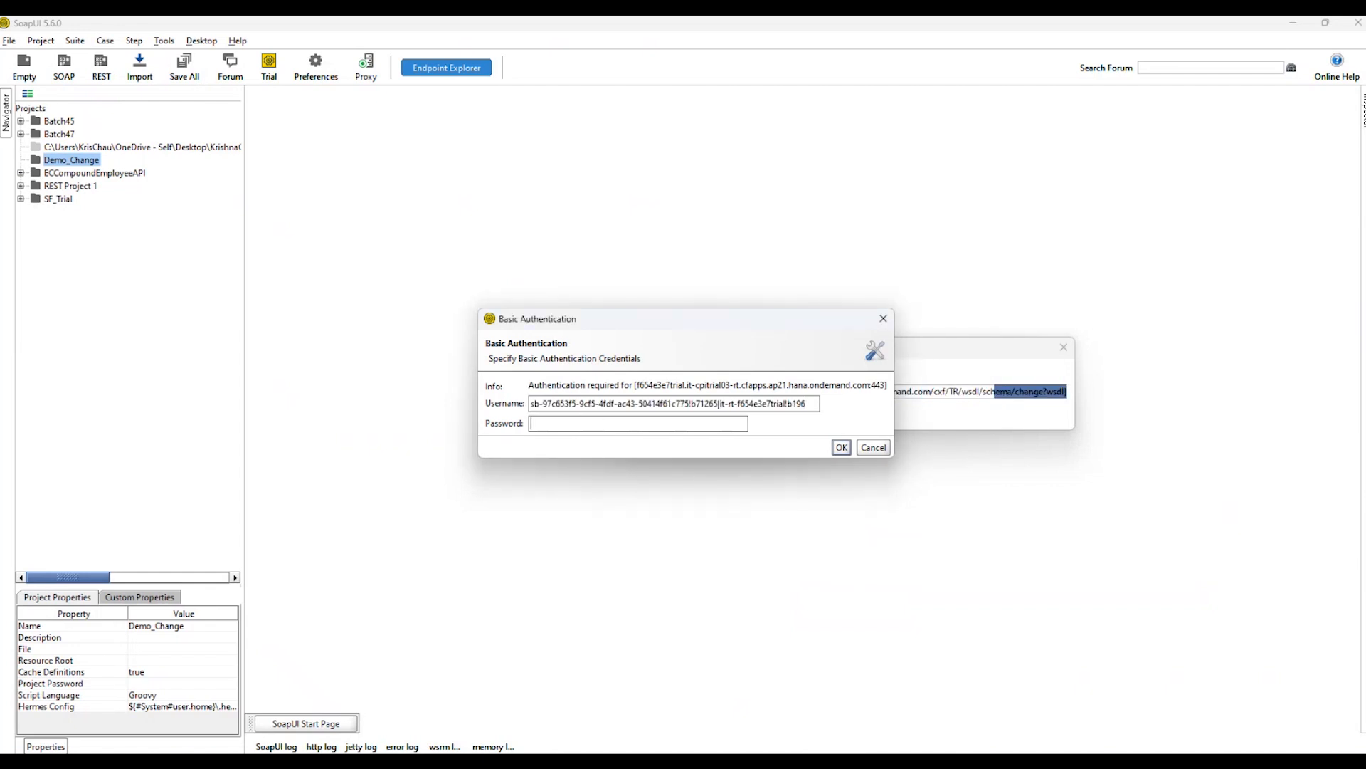
click(601, 424)
key(alt+Tab)
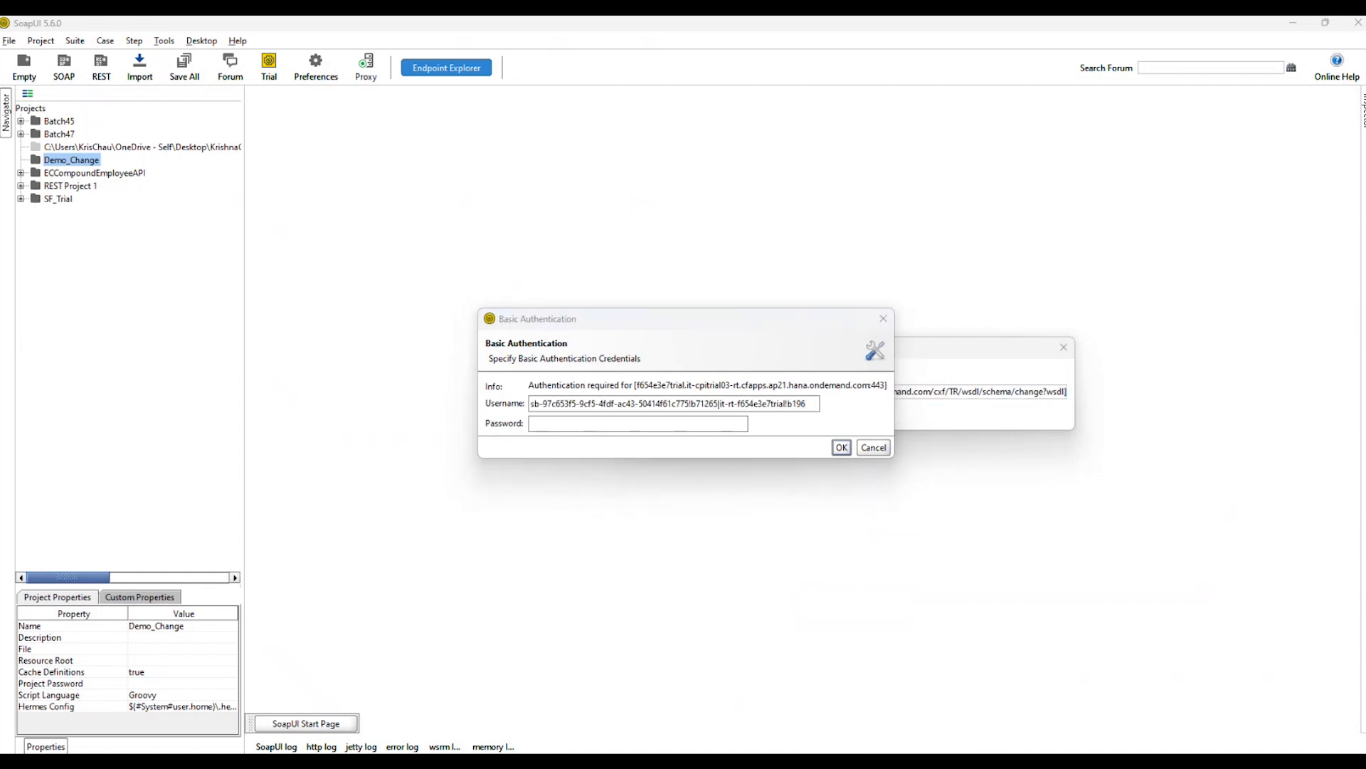
click(566, 431)
key(ctrl+v)
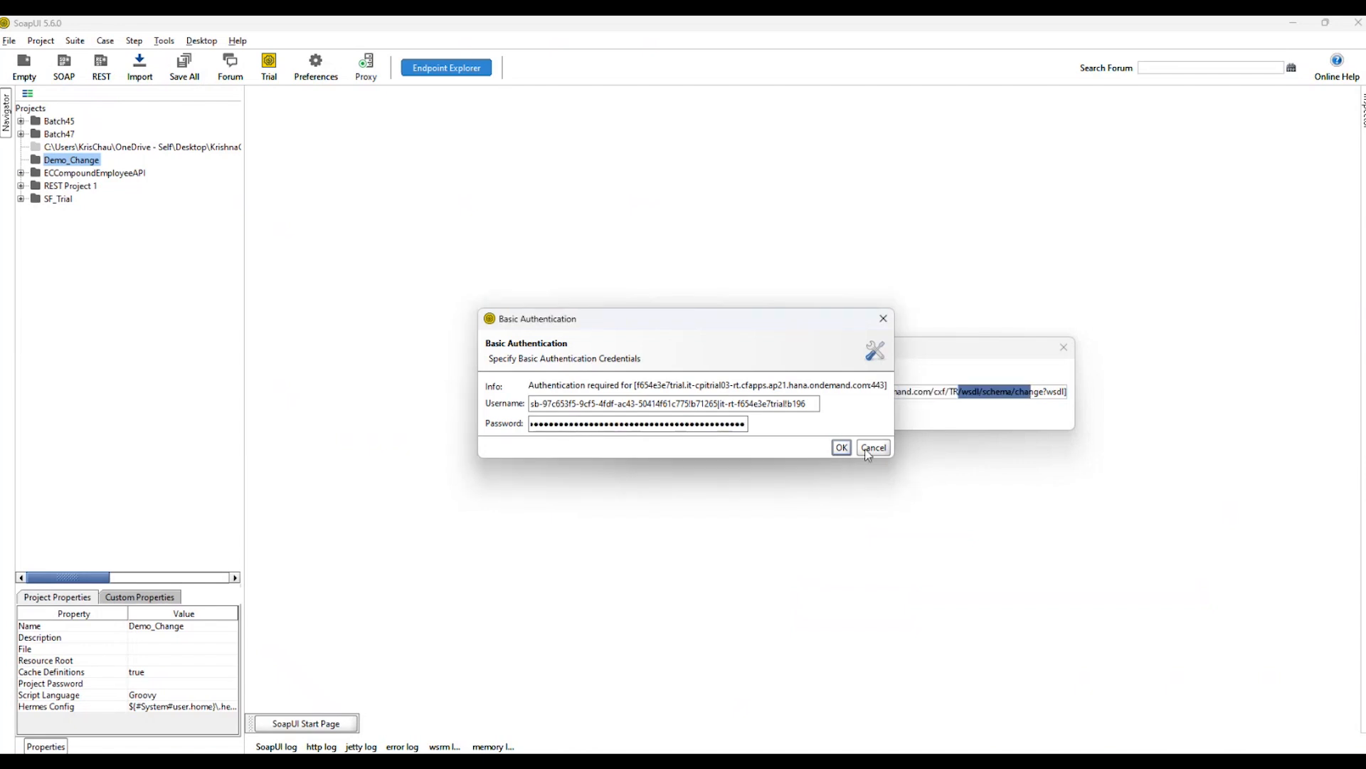
click(841, 447)
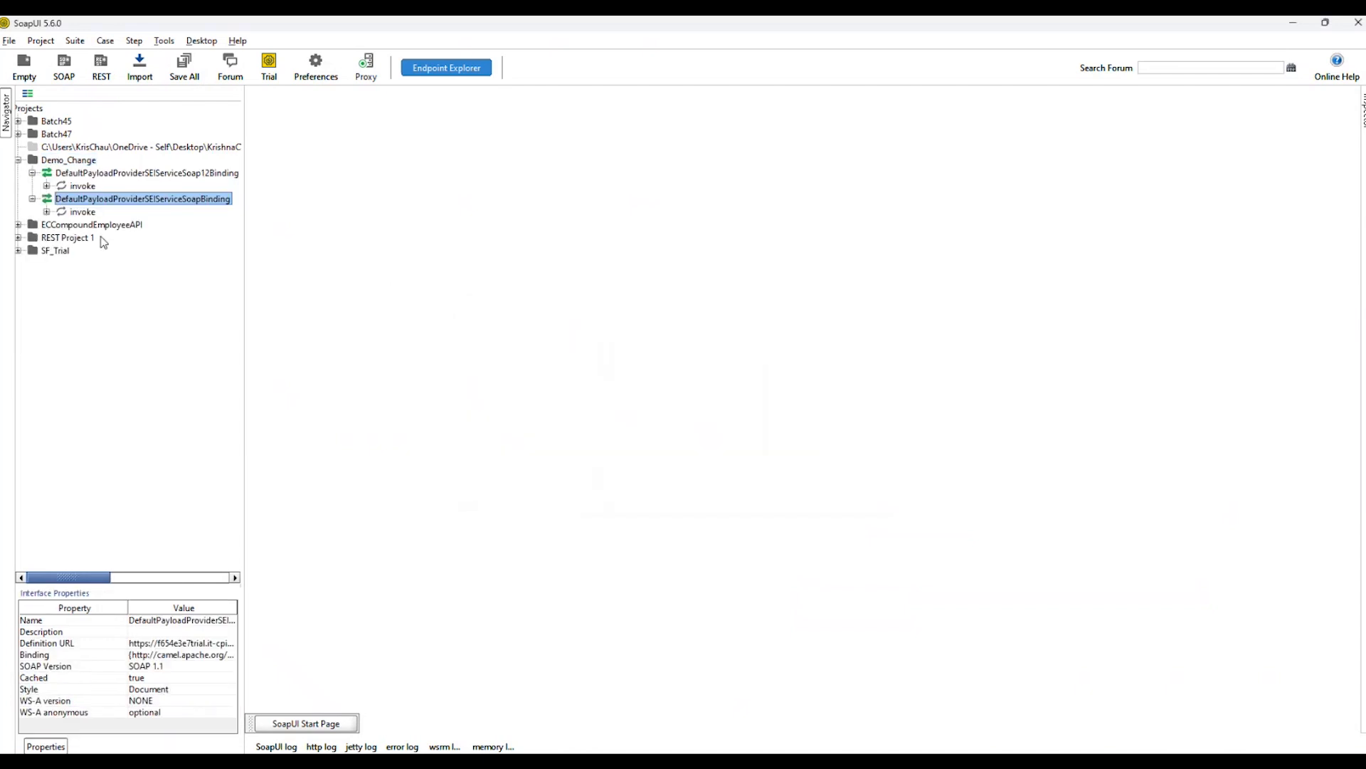
Open Request 1 of the invoke operation under Demo_Change's Soap12 binding and examine the invoke element in its body.
click(86, 162)
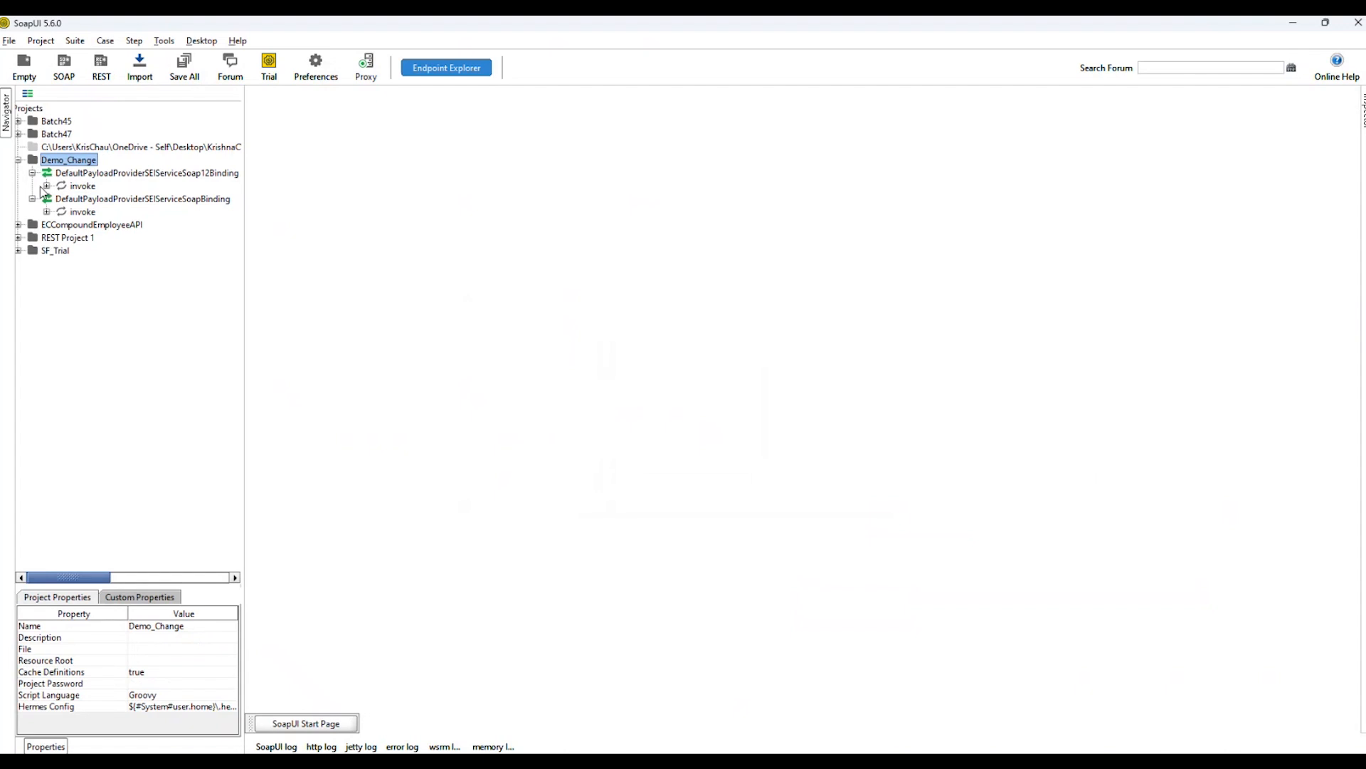
click(47, 185)
click(98, 200)
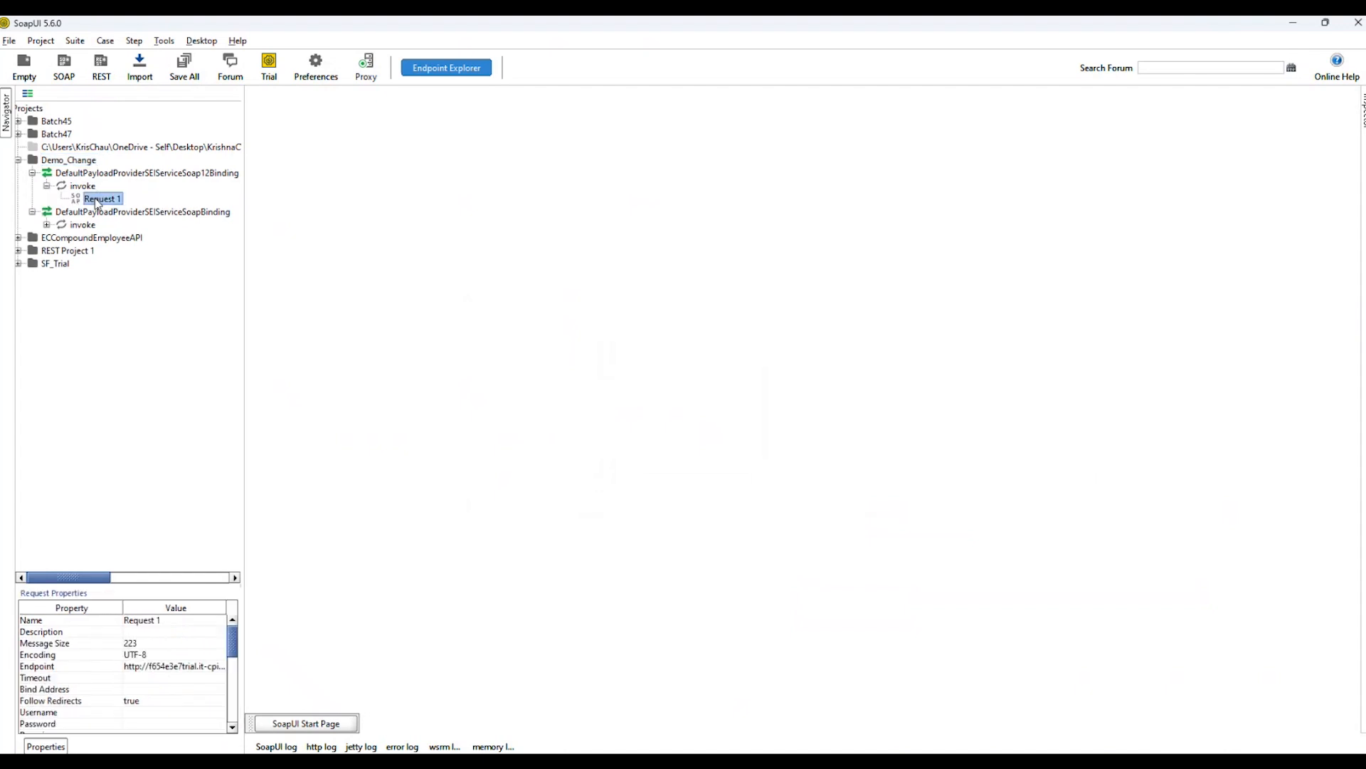
double_click(97, 202)
click(396, 189)
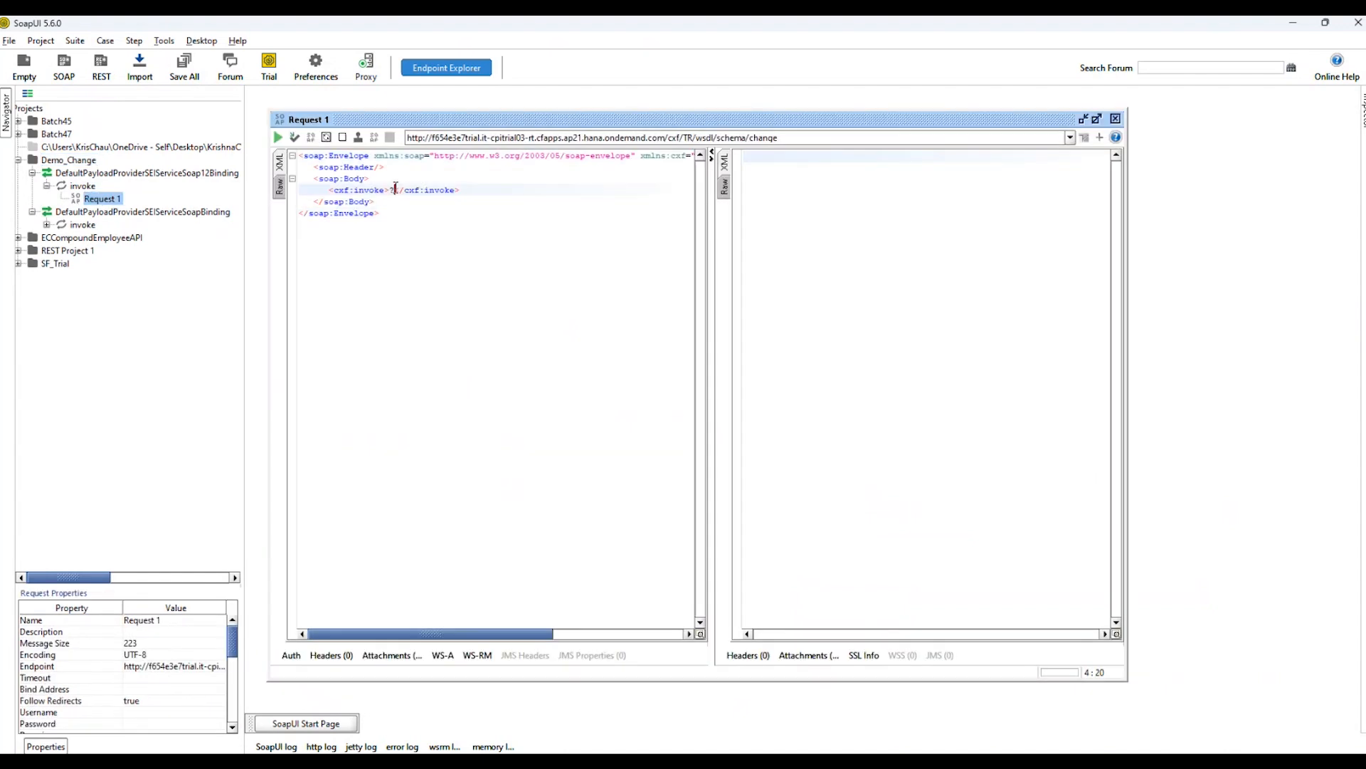
drag(382, 215, 473, 189)
click(494, 218)
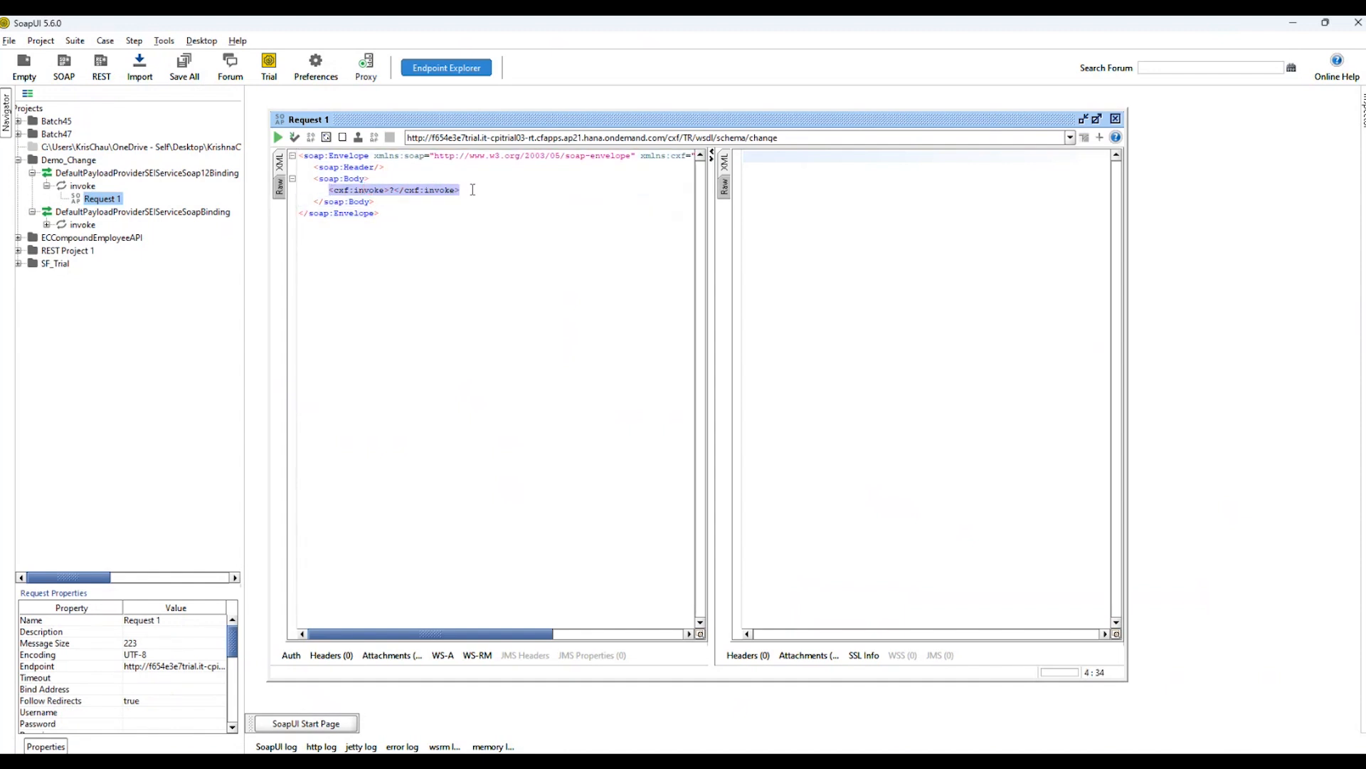
click(390, 192)
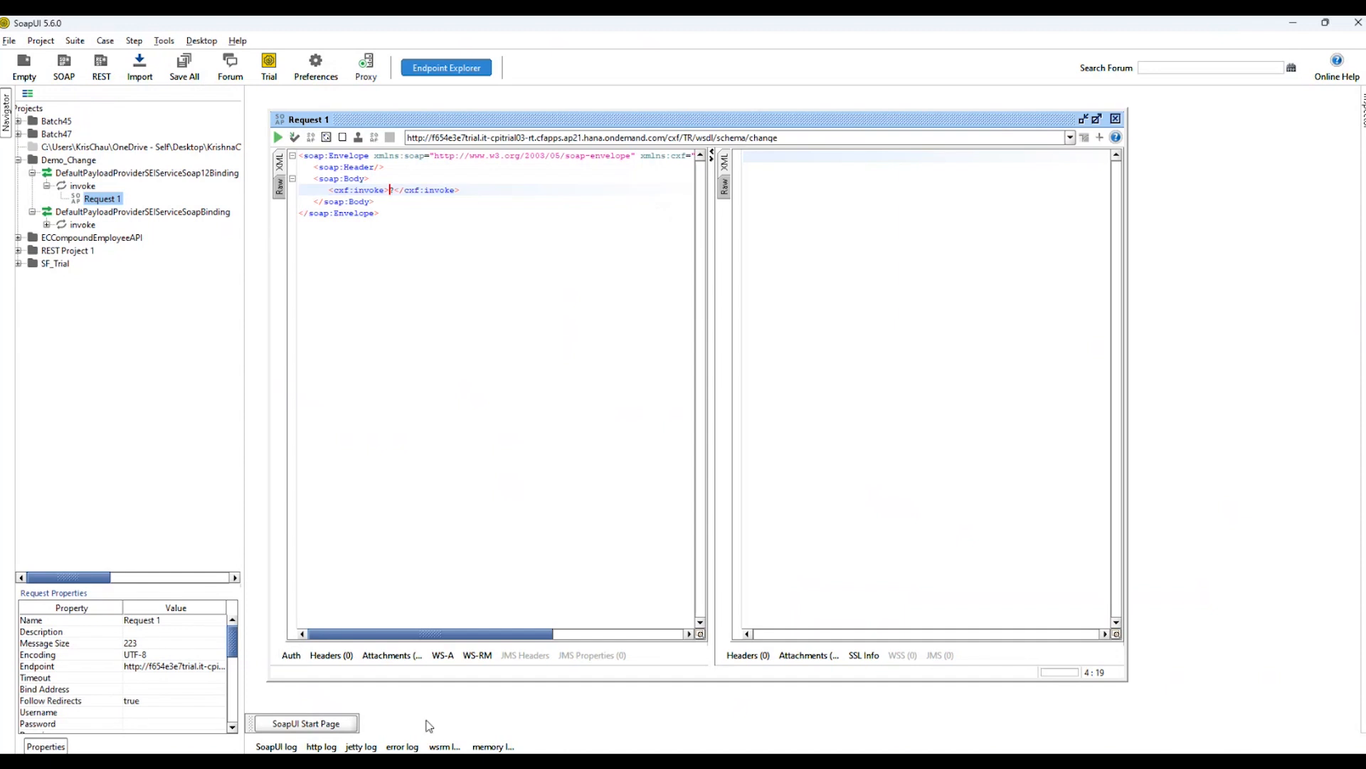
Add Basic authorization to Request 1 and fill in the account's username and password.
click(296, 655)
click(432, 489)
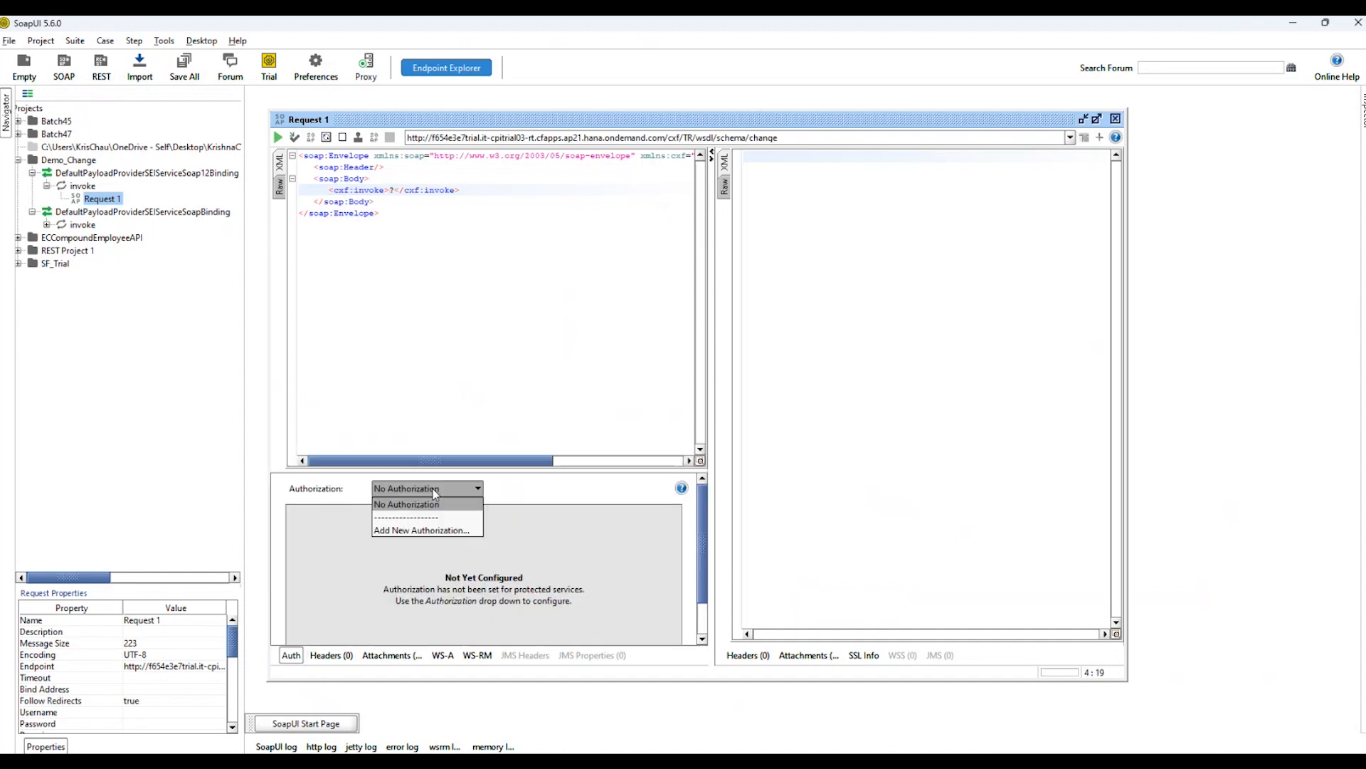
click(423, 529)
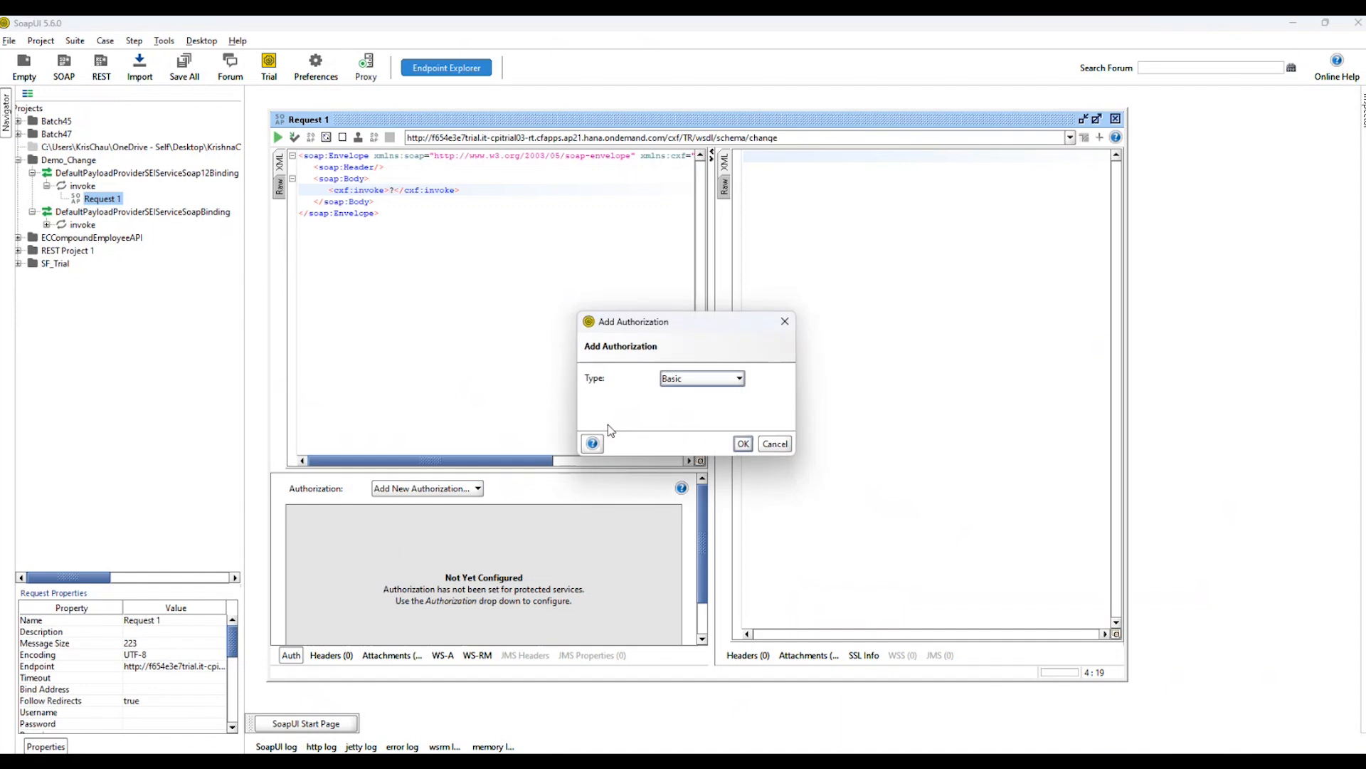
click(744, 444)
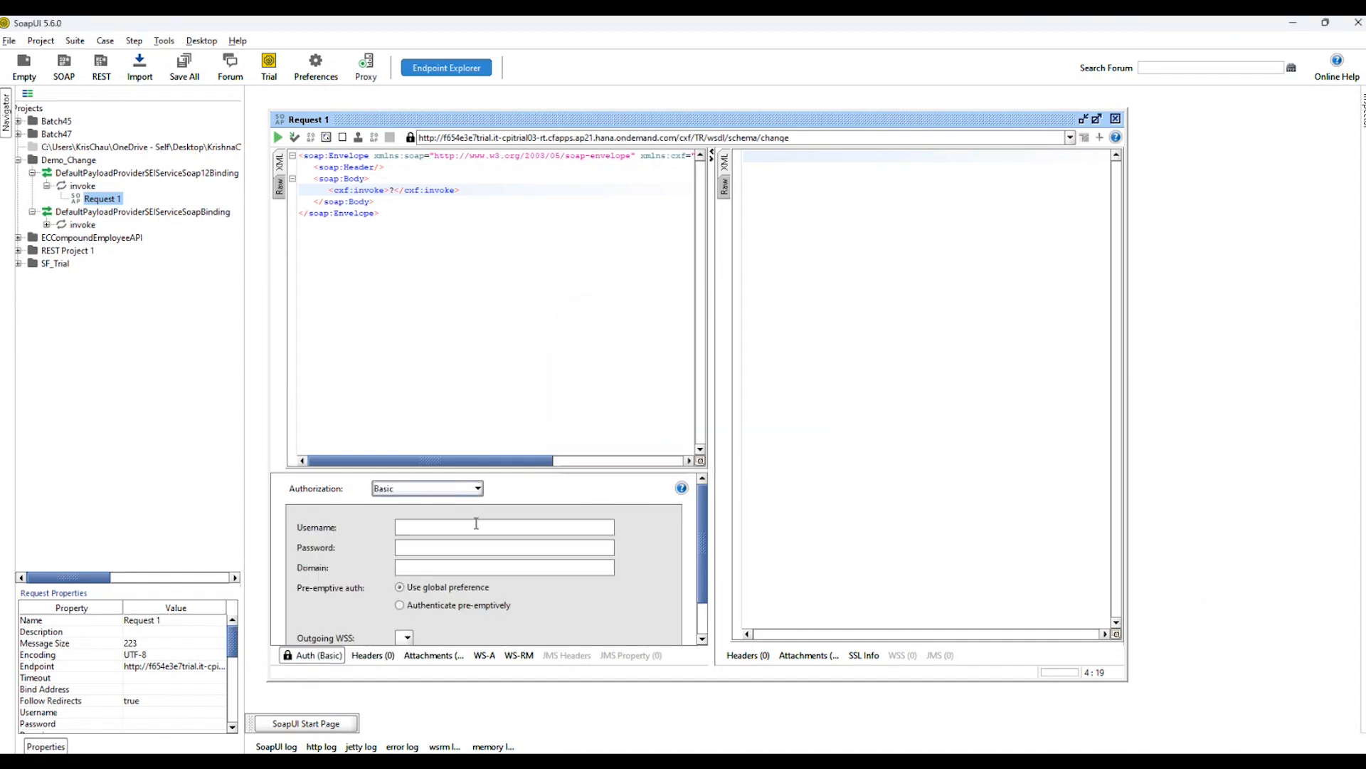
click(411, 548)
key(ctrl+v)
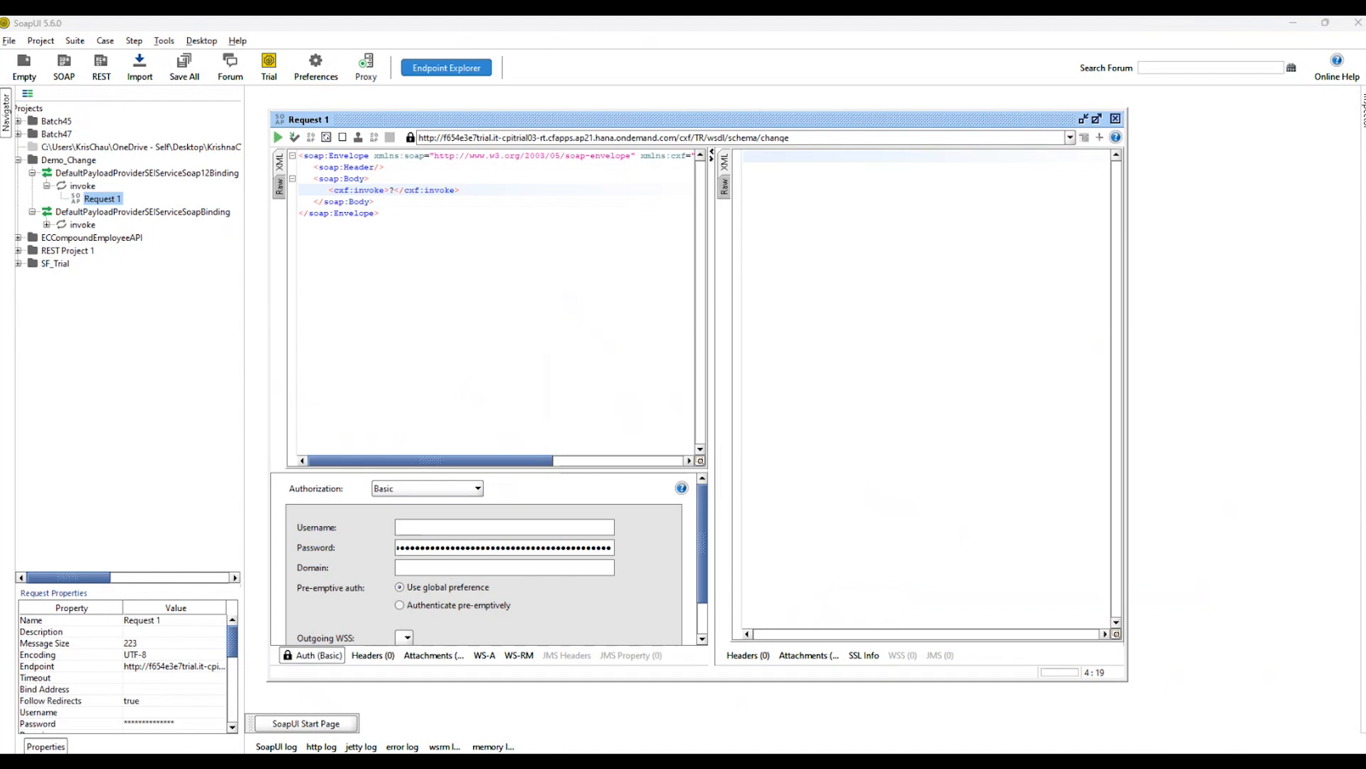
click(474, 530)
text(sb-97c653f5-9cf5-4fdf-ac43-50414f61c775!b71265|it-rt-f654e3e7trial!b196)
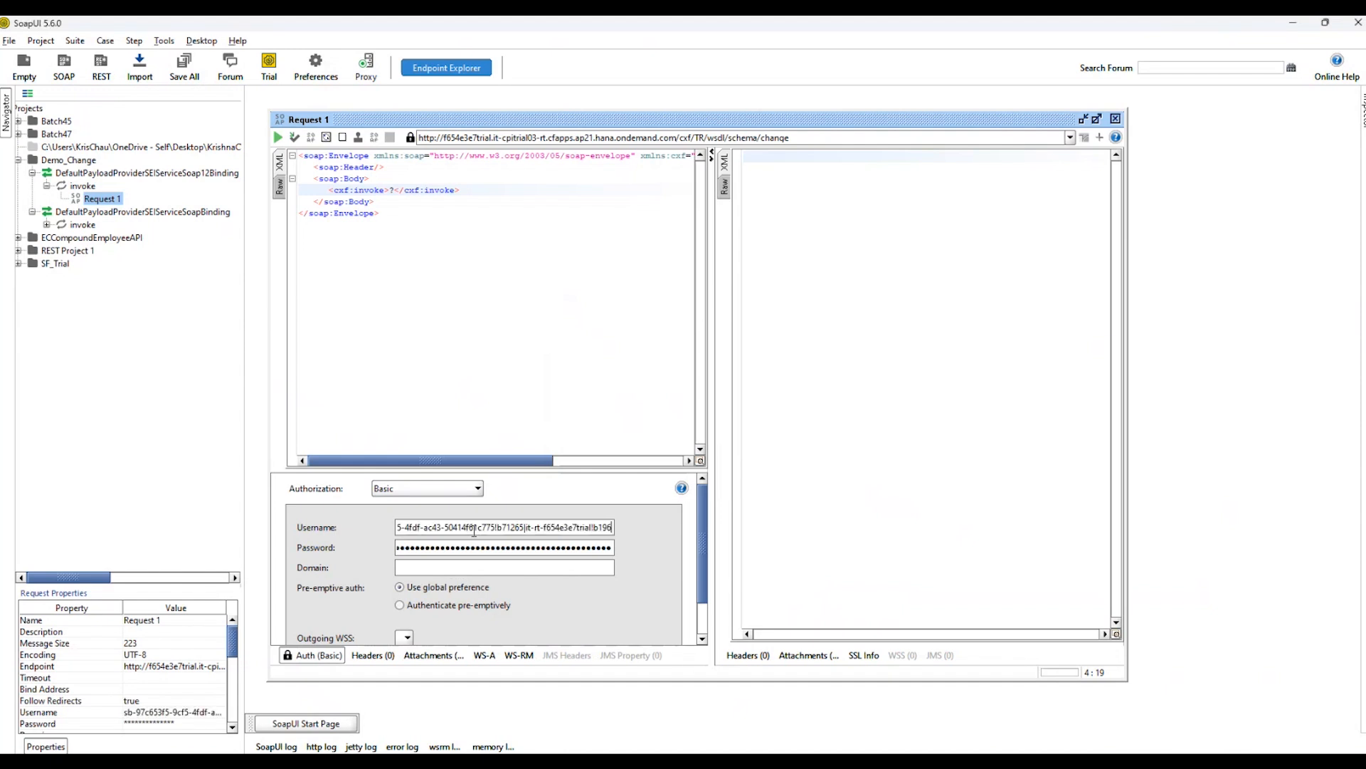
click(498, 391)
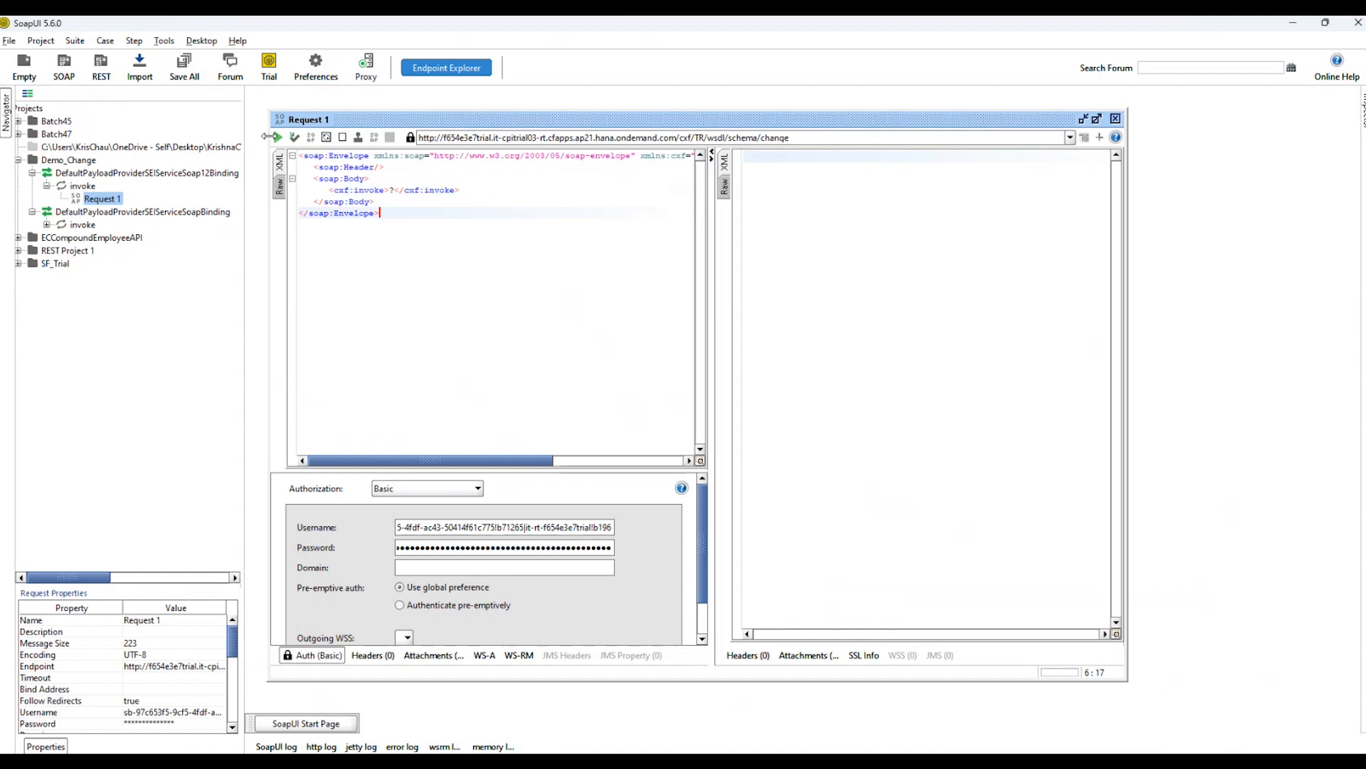
Submit Request 1 to the endpoint and check the Message value in the response.
click(278, 137)
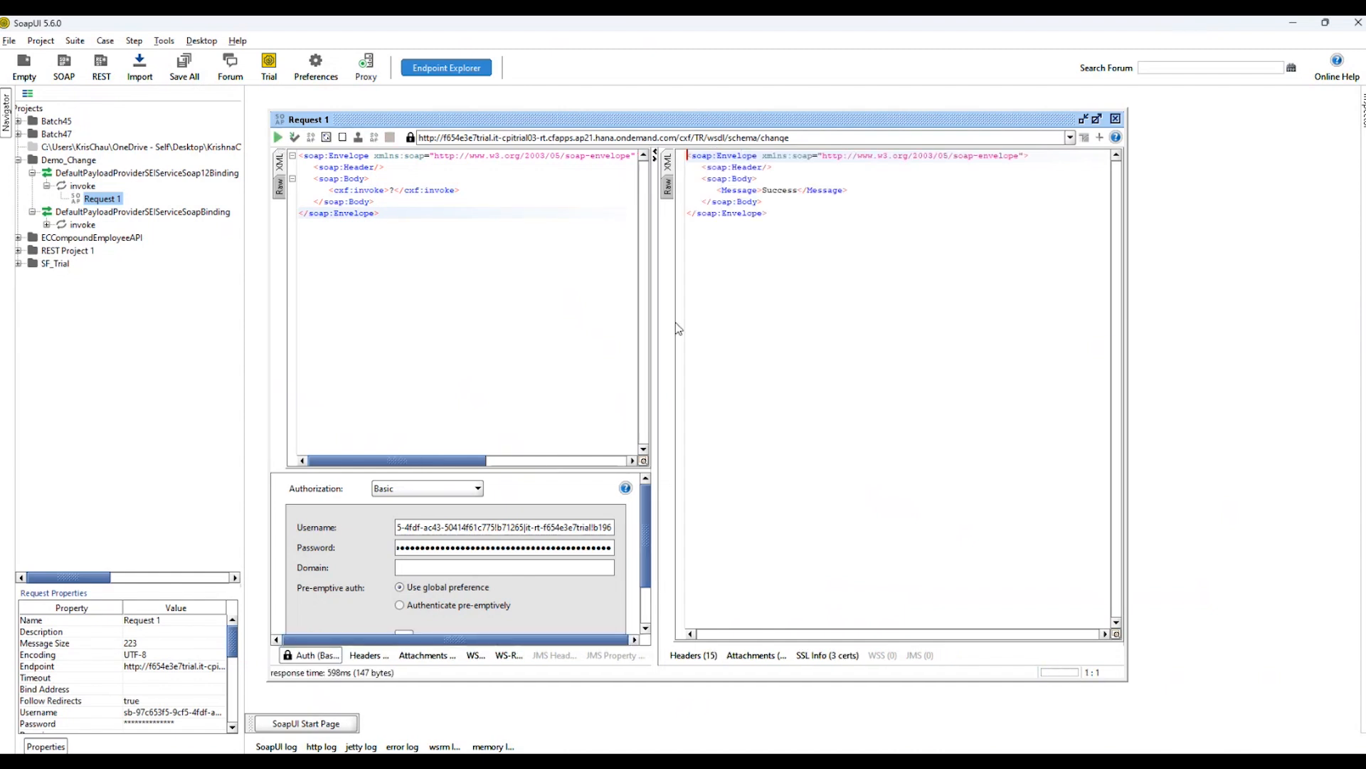
double_click(791, 189)
click(519, 277)
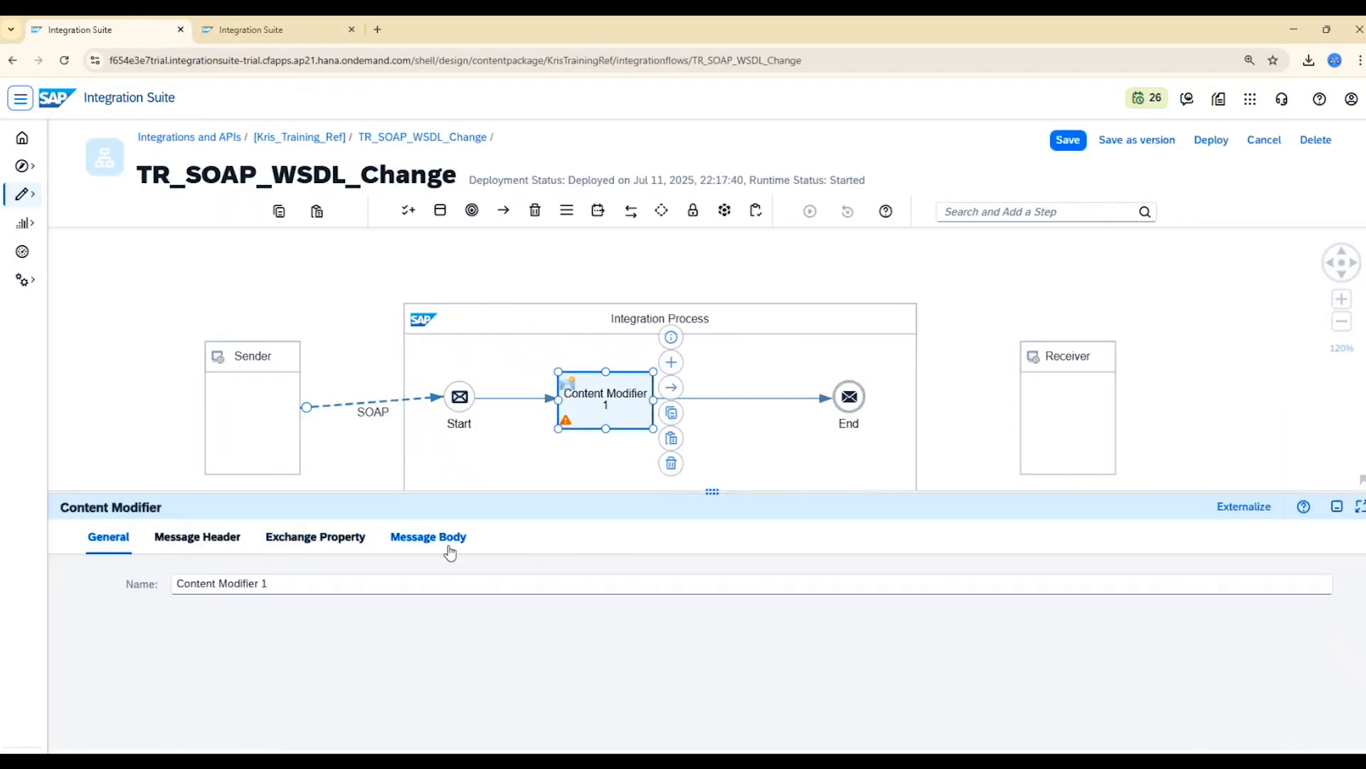
Examine the message body of Content Modifier 1 in Integration Suite, collapse its properties and return to the flow's monitoring page.
click(446, 542)
drag(459, 618, 237, 629)
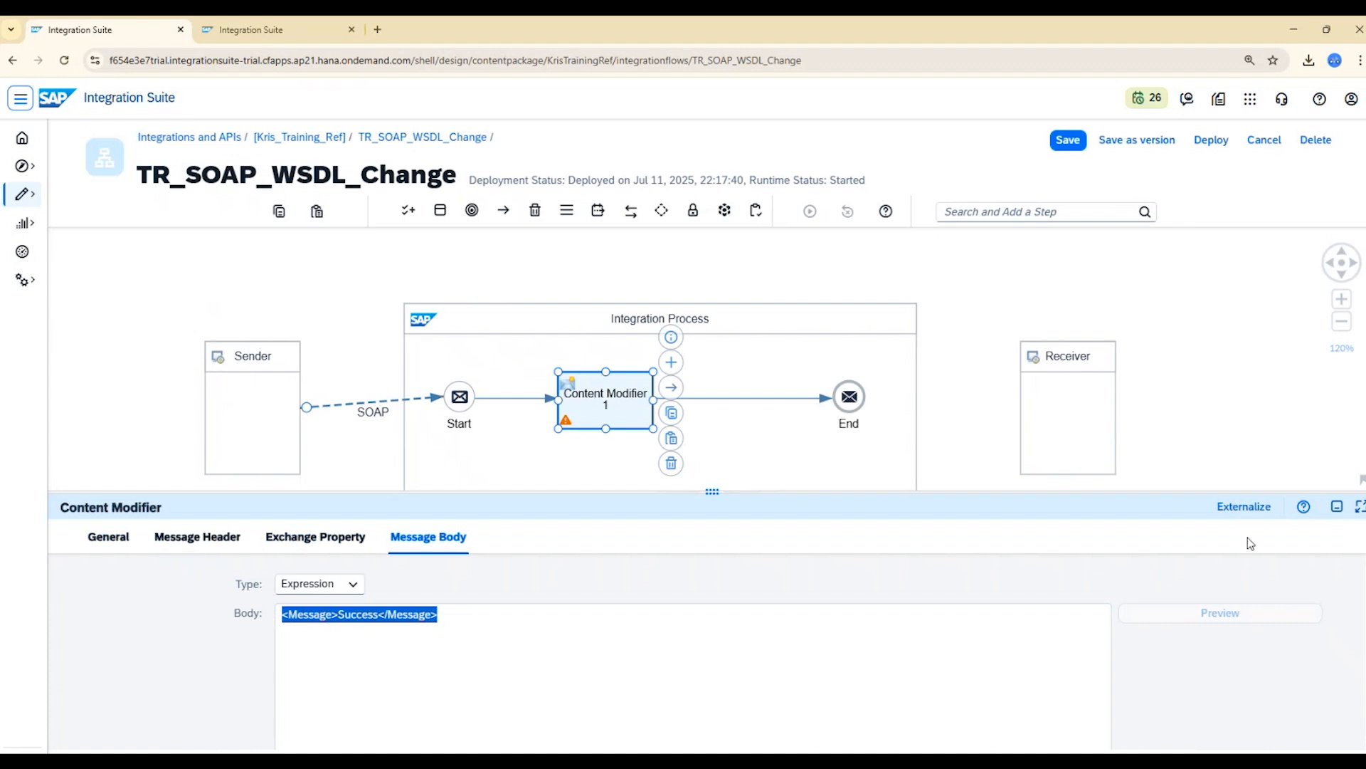
click(1335, 511)
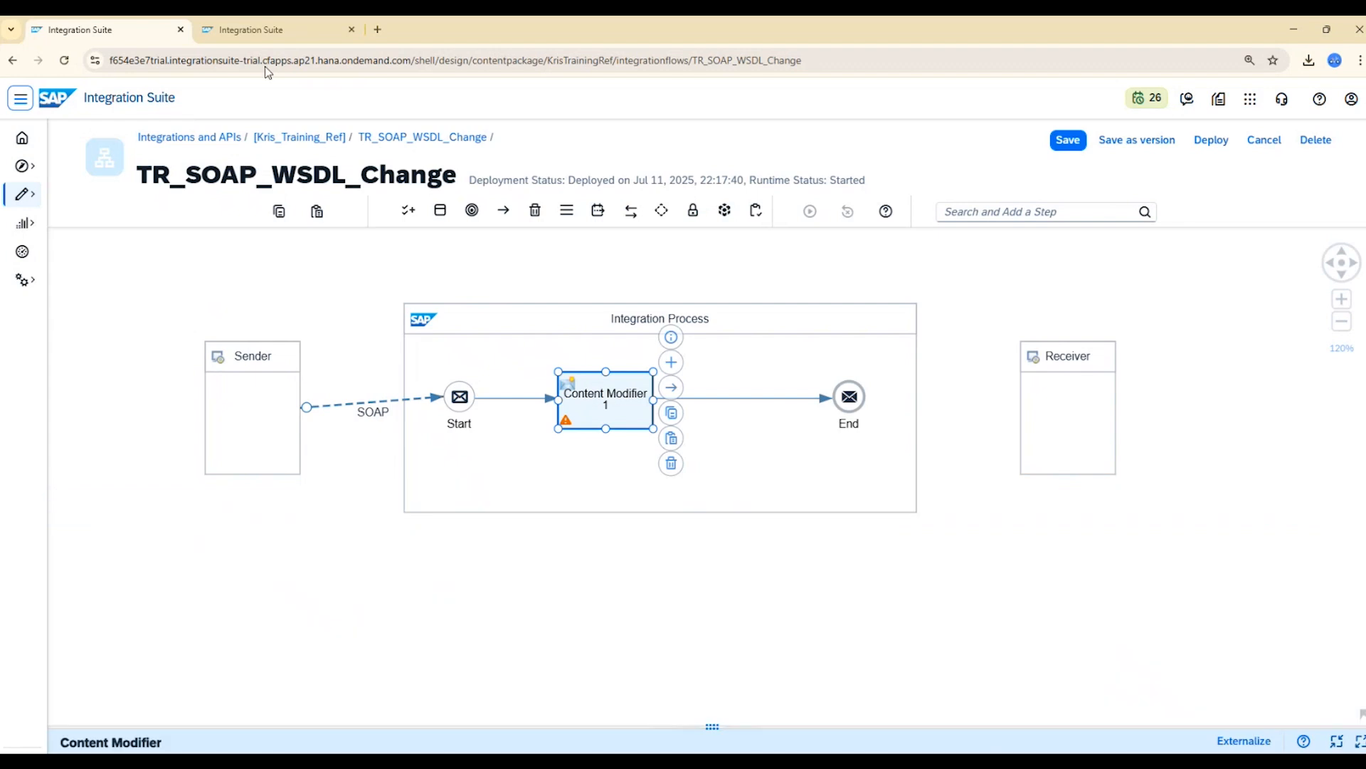
click(279, 31)
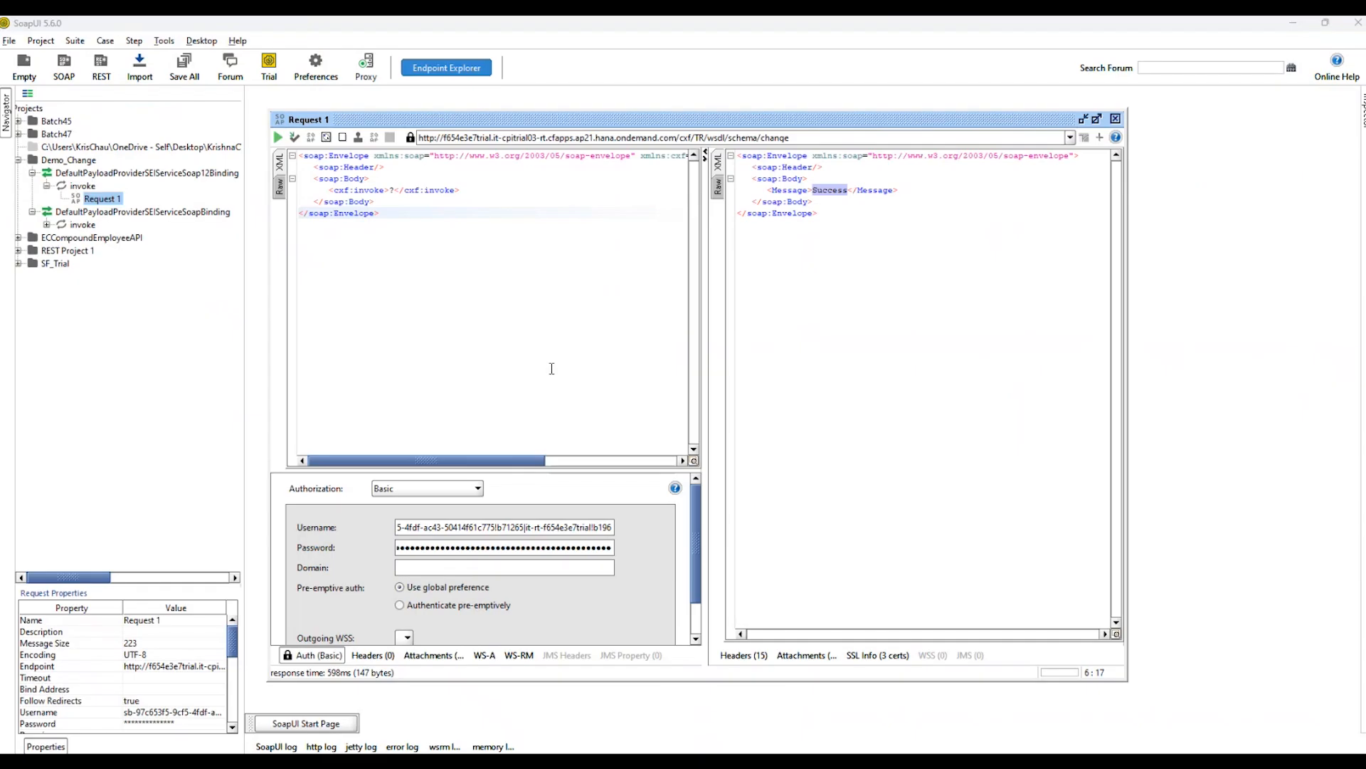
Examine the invoke element of Request 1 in SoapUI, then the Order fields of the TargetMessage schema in Notepad++.
click(458, 302)
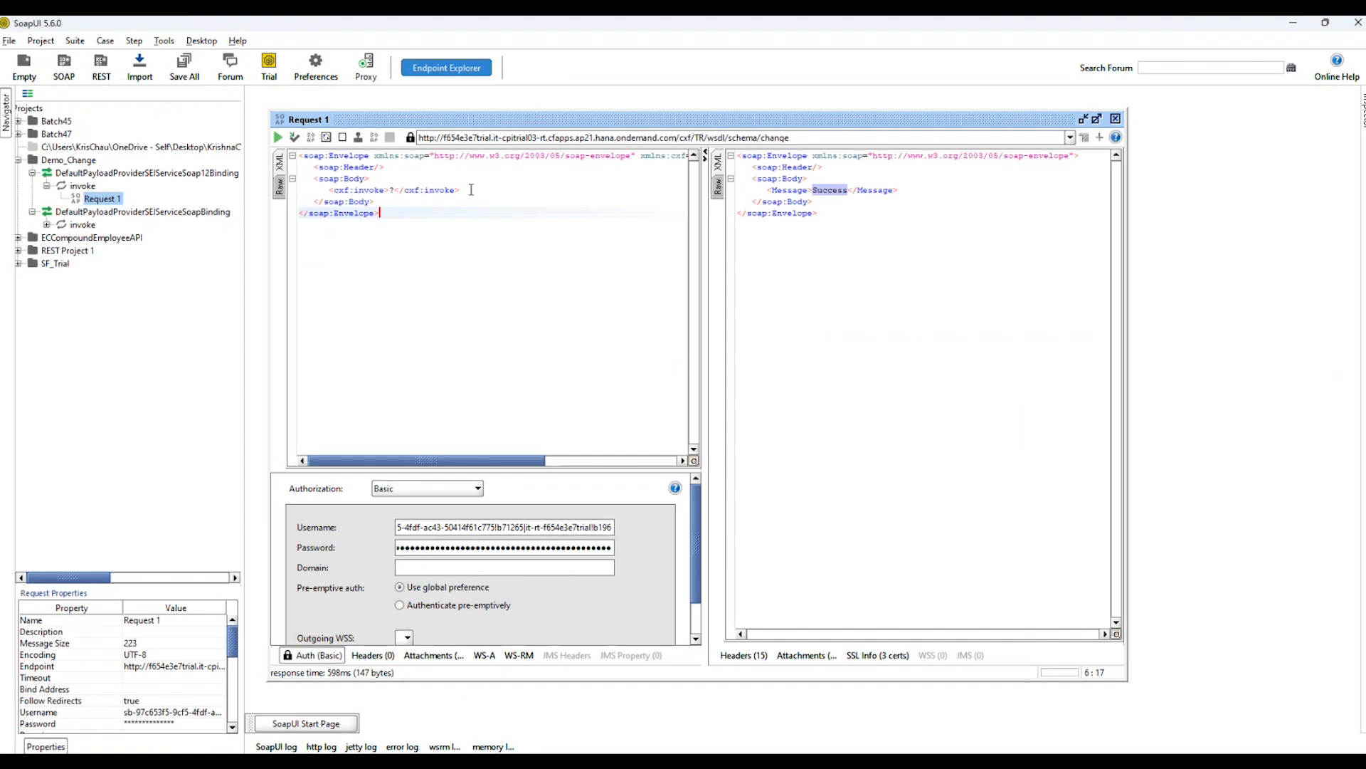
drag(471, 189, 317, 190)
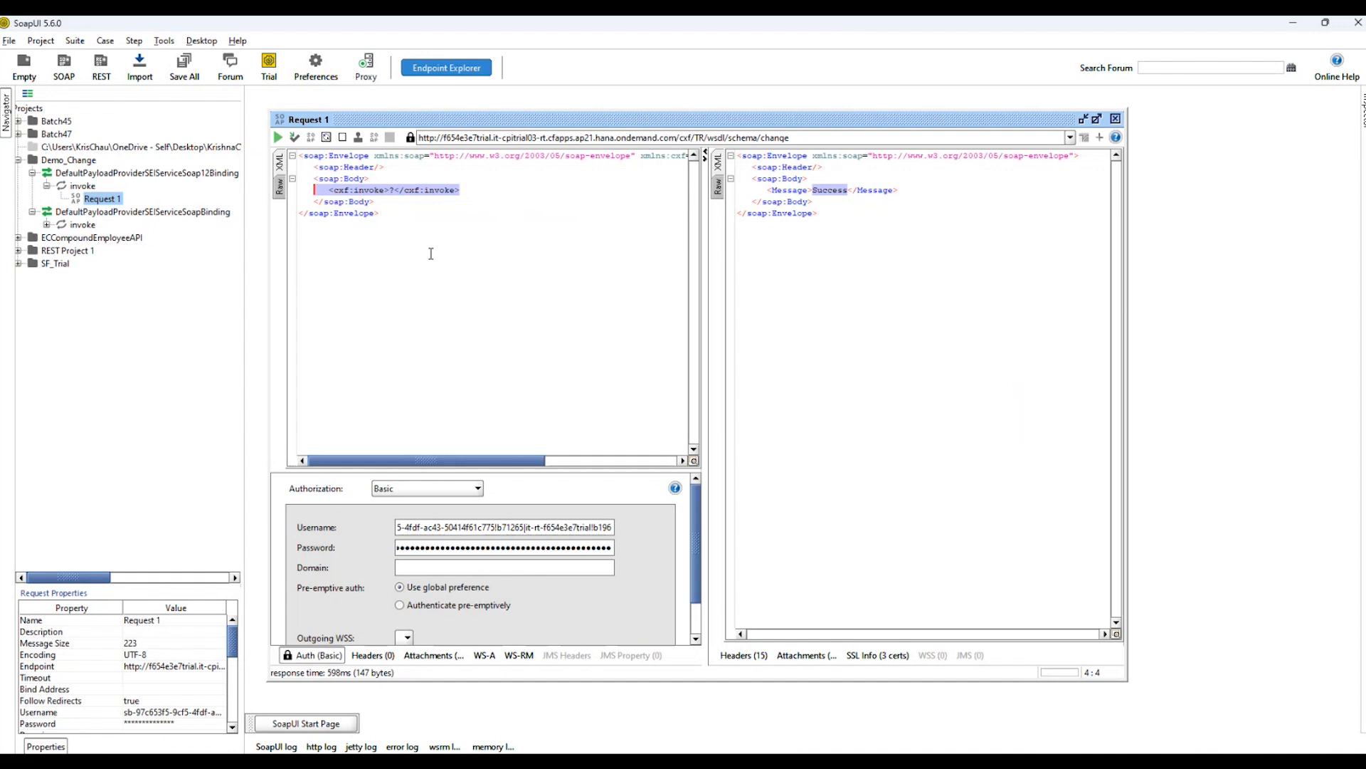
key(alt+Tab)
drag(1365, 107, 920, 56)
click(976, 53)
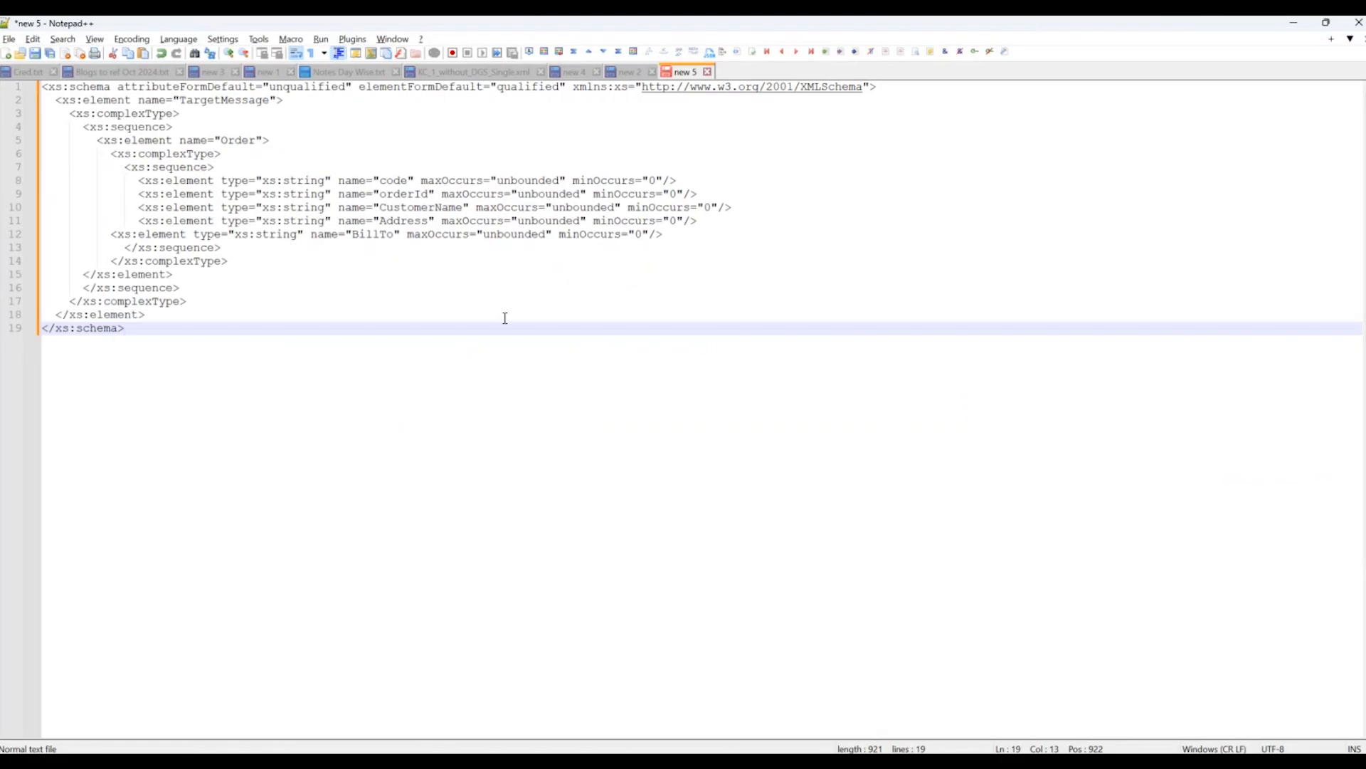
scroll(506, 318, up, 3)
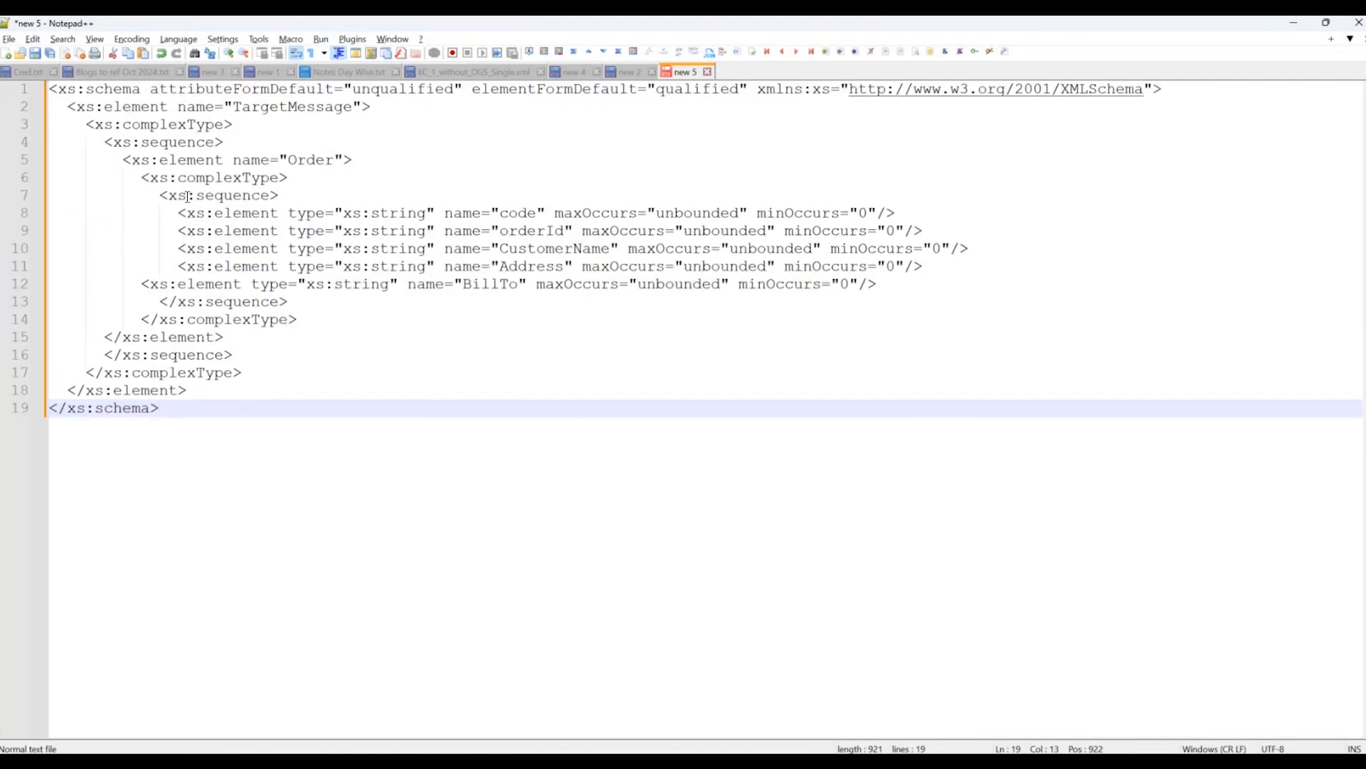
click(142, 195)
drag(142, 195, 896, 291)
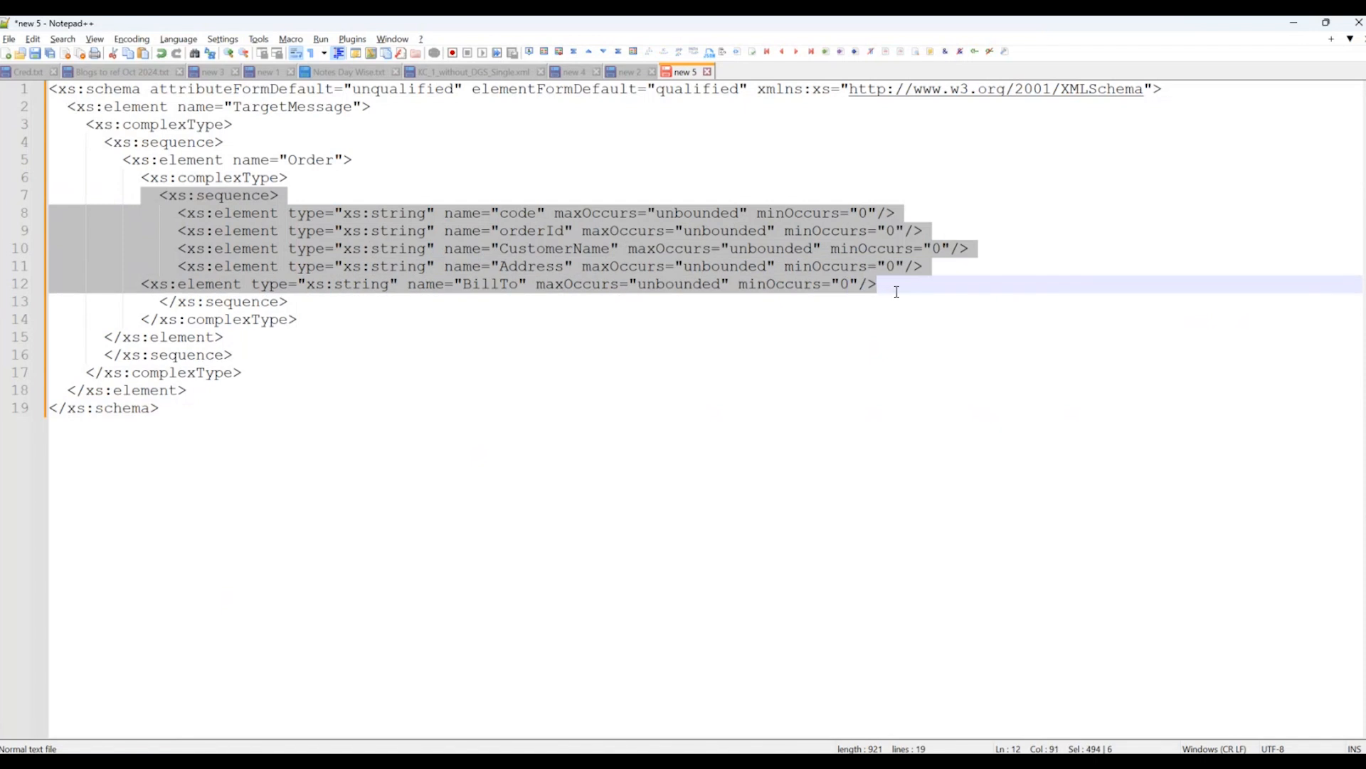
click(897, 292)
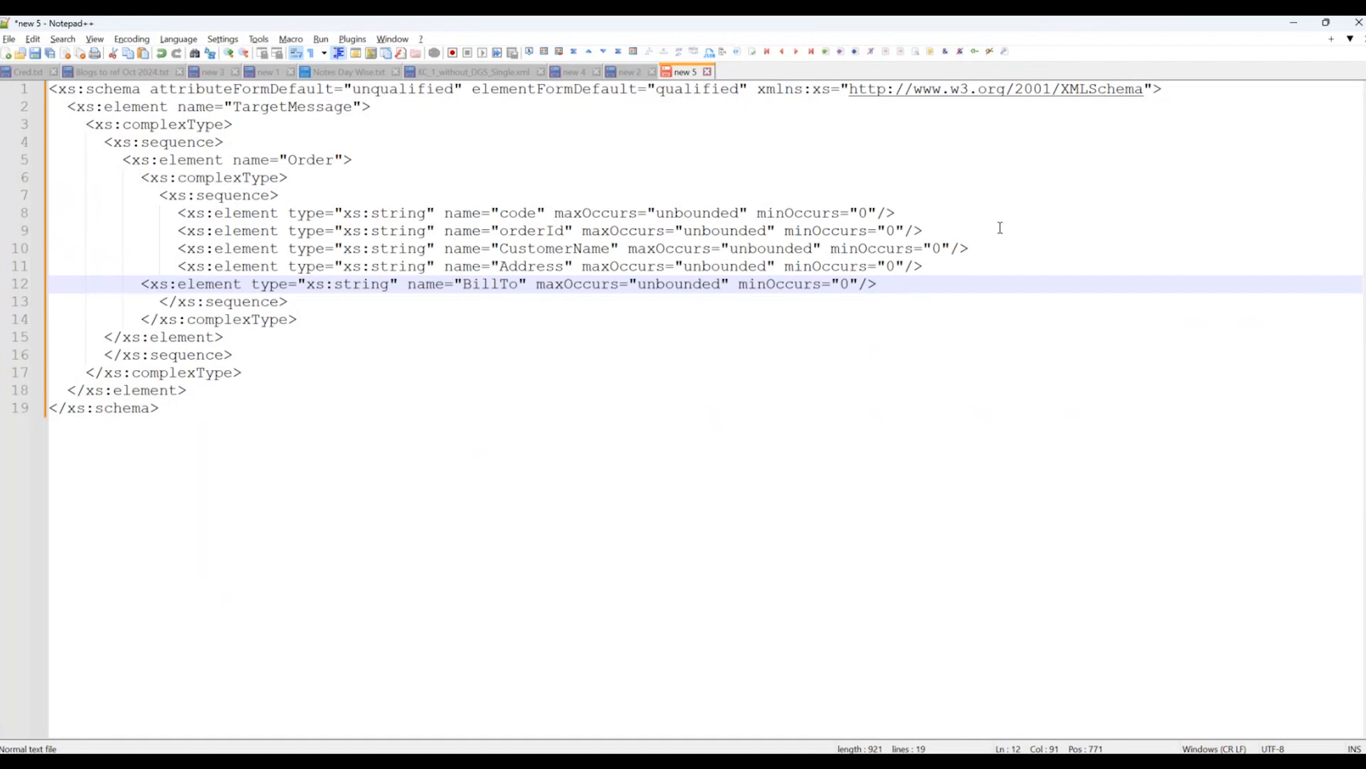
Return to Integration Suite, download the TR_SOAP_WSDL_Change flow's WSDL and open the file in Notepad++.
click(1295, 26)
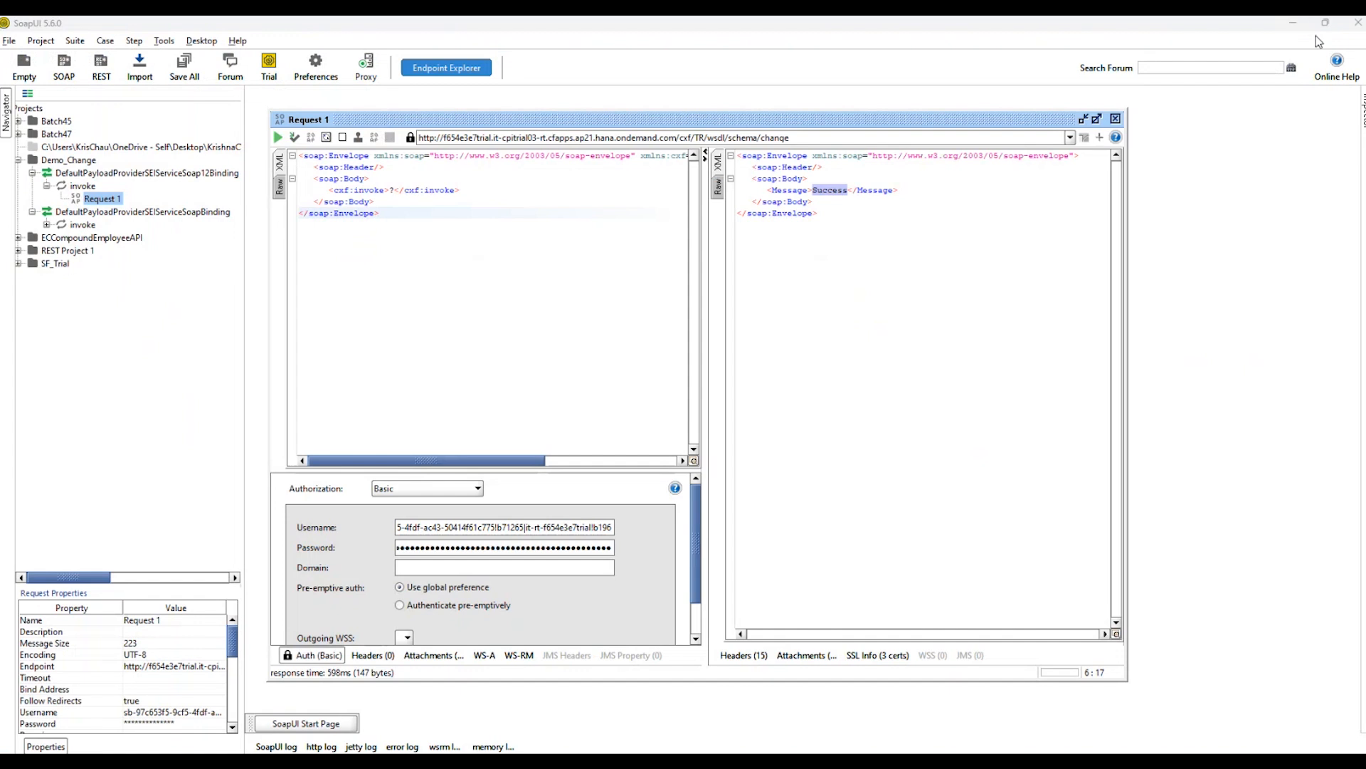
click(1294, 26)
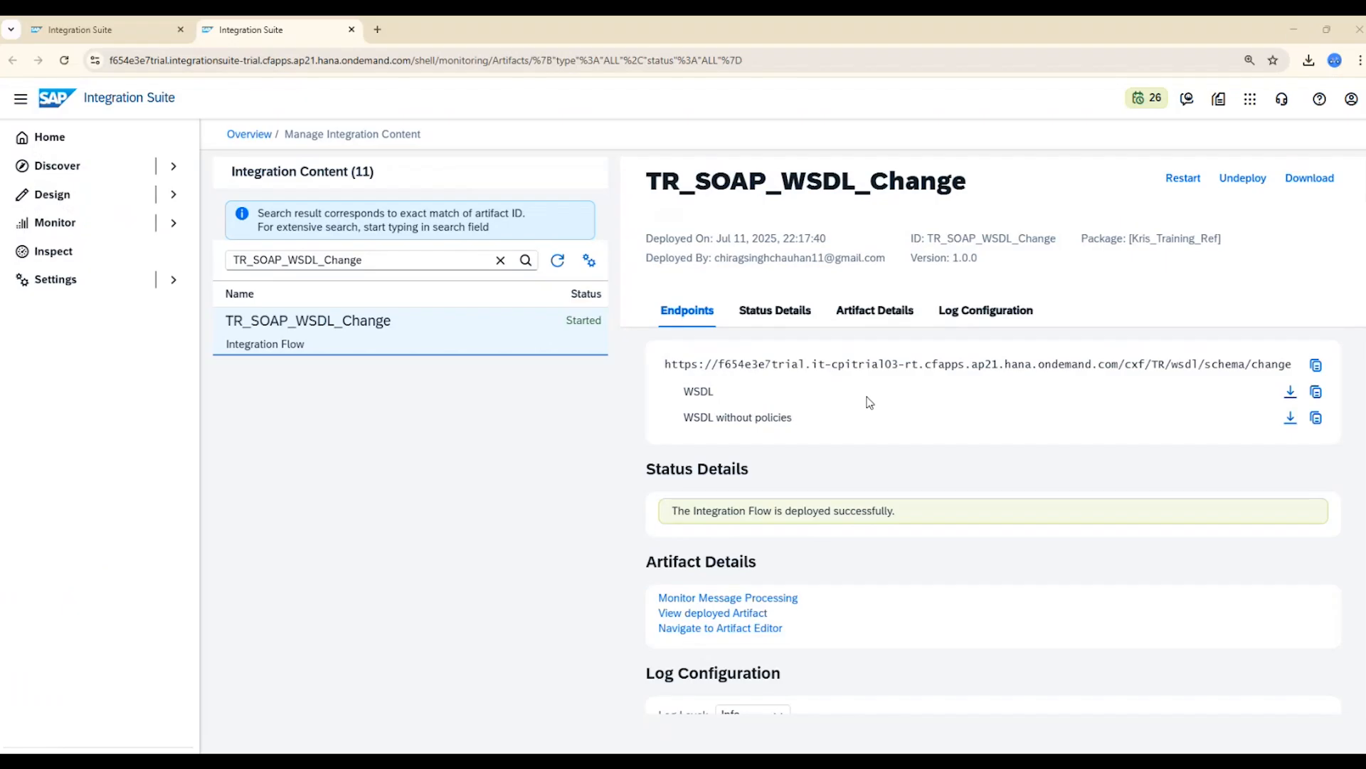
click(1289, 392)
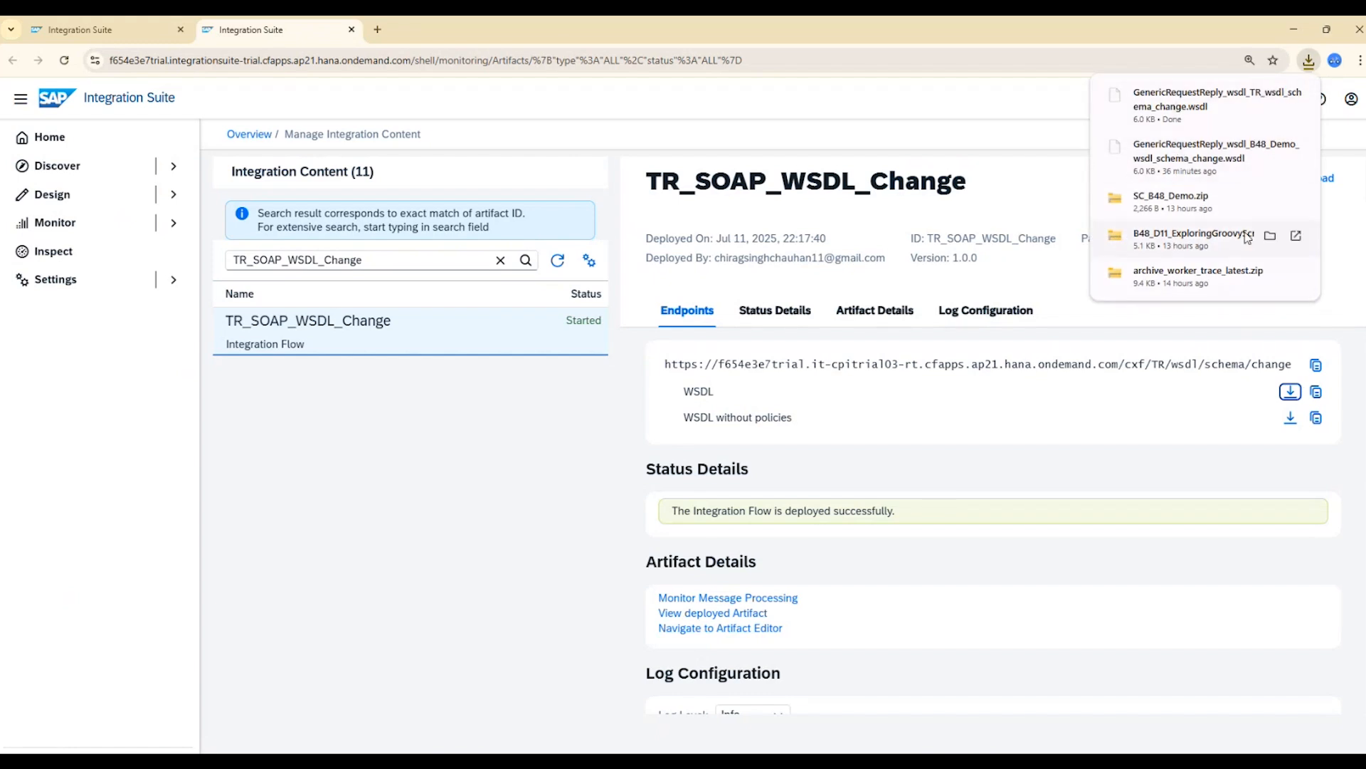
click(1206, 104)
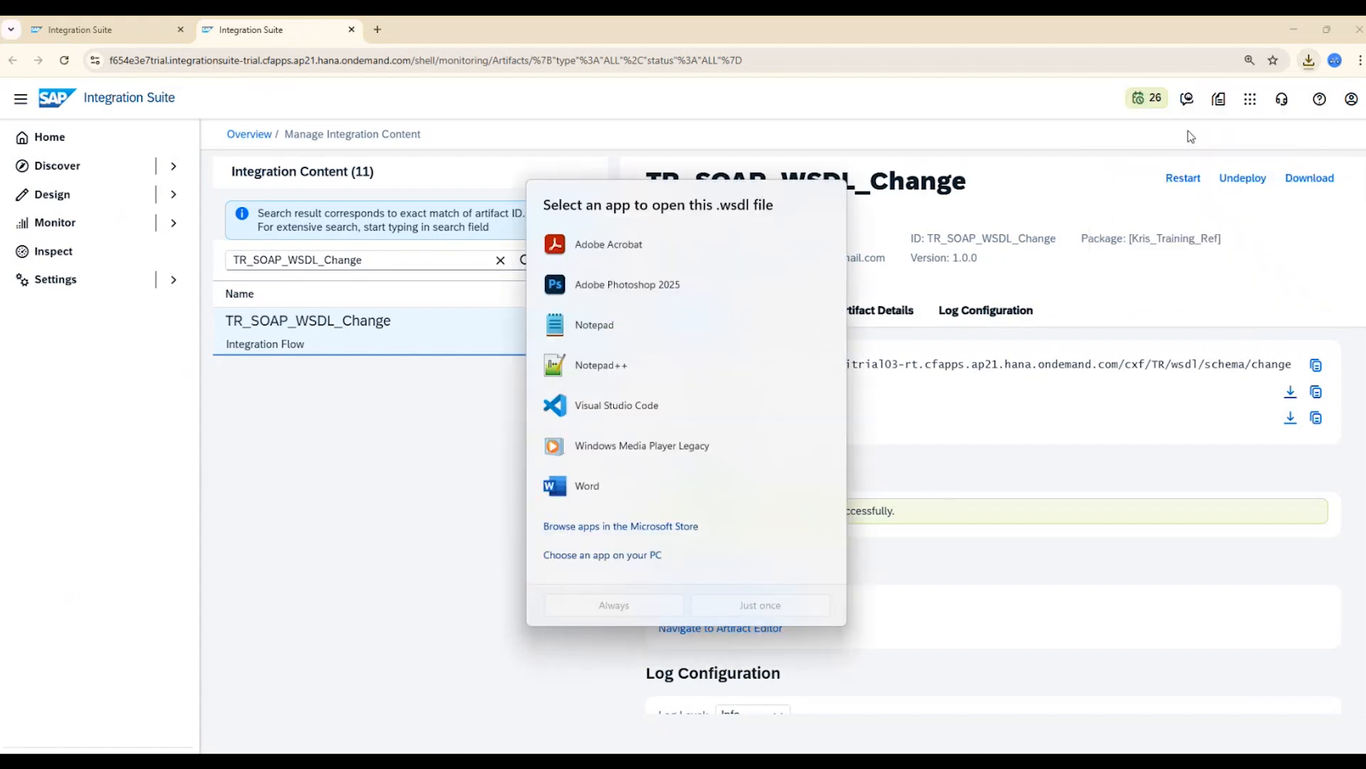
click(1122, 610)
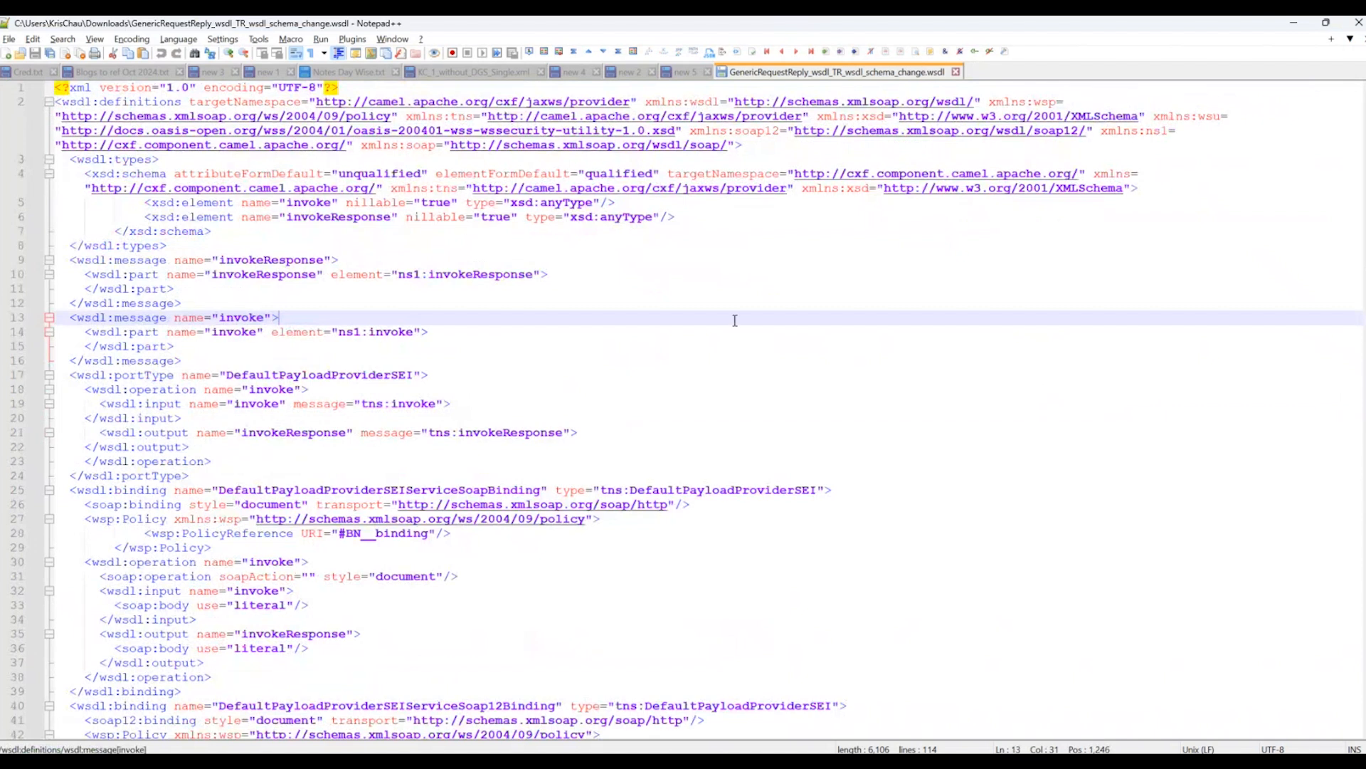
click(809, 279)
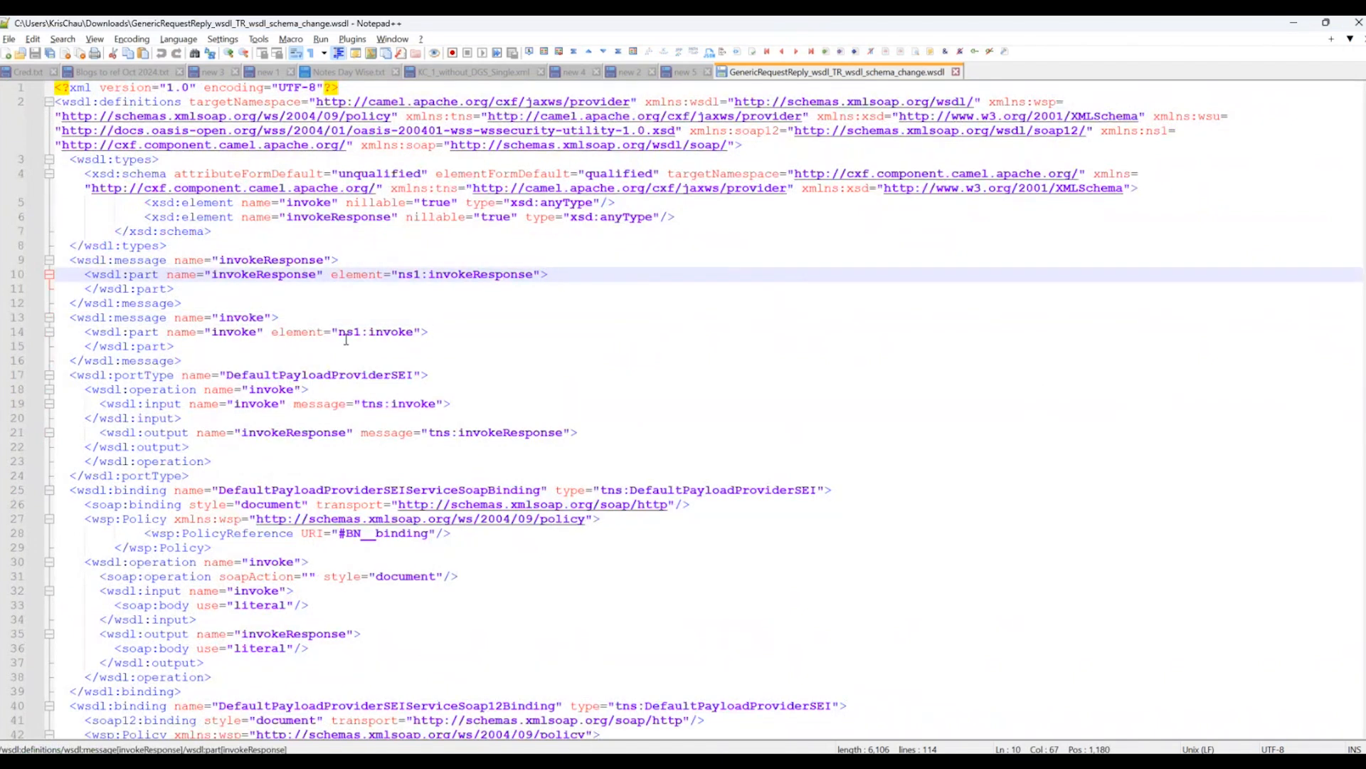
key(alt+Tab)
click(738, 284)
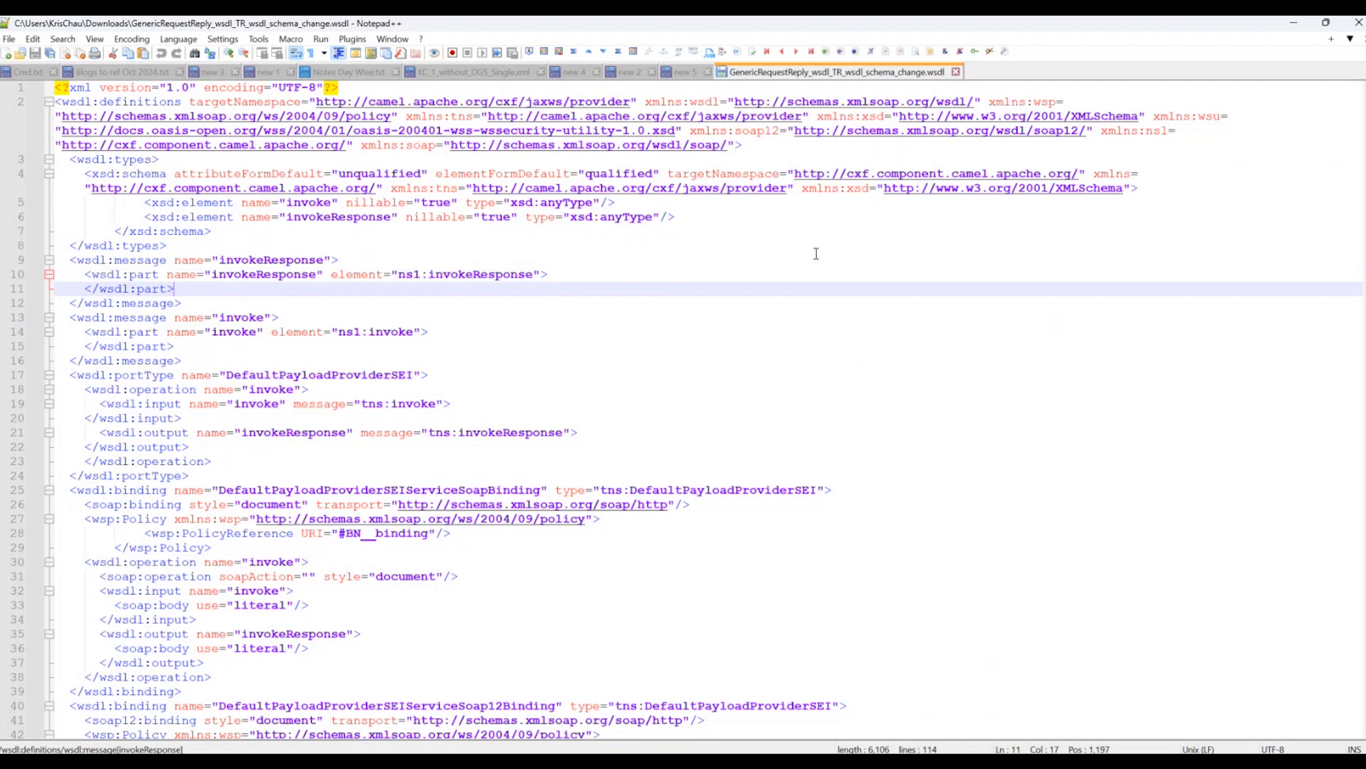
Set off the xsd:schema block inside wsdl:types with three blank lines above and below it.
click(146, 173)
click(223, 231)
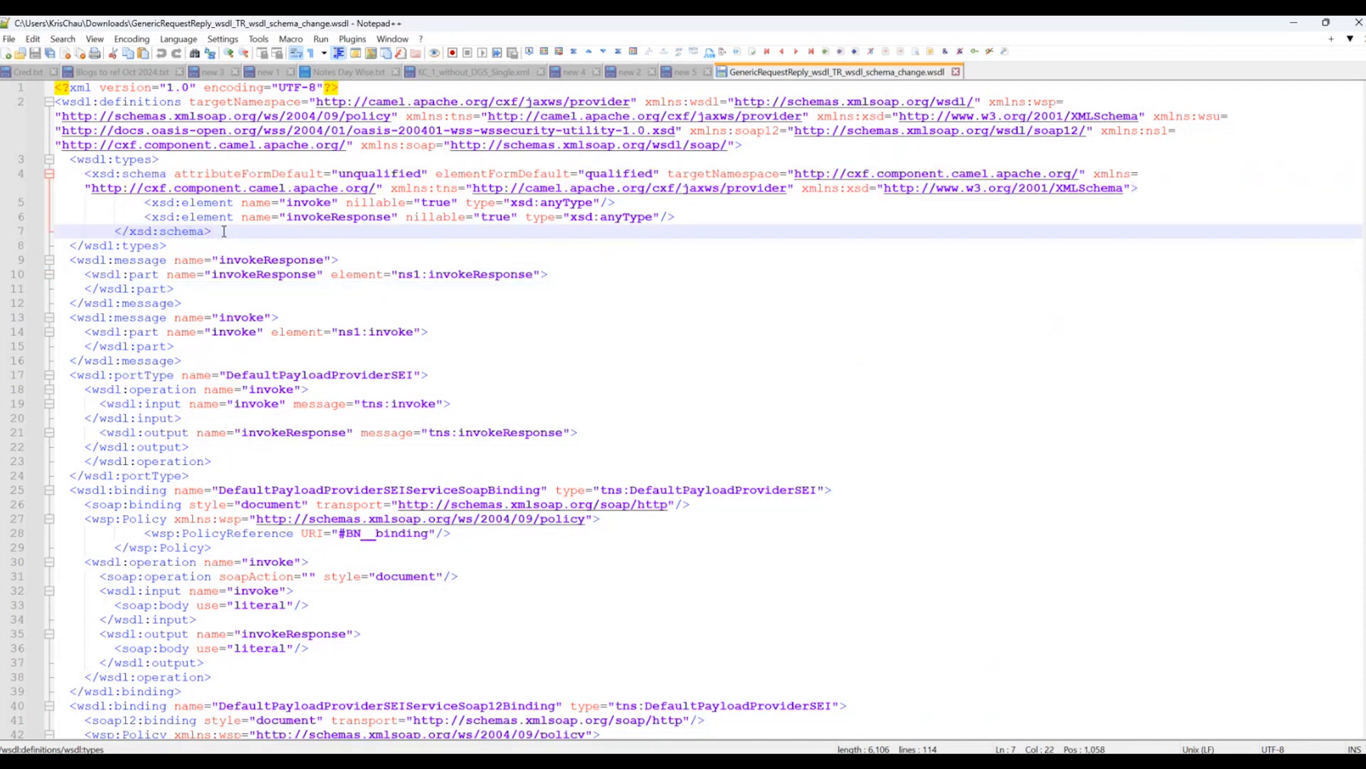
key(Return)
key(Return)
key(Return)
click(184, 161)
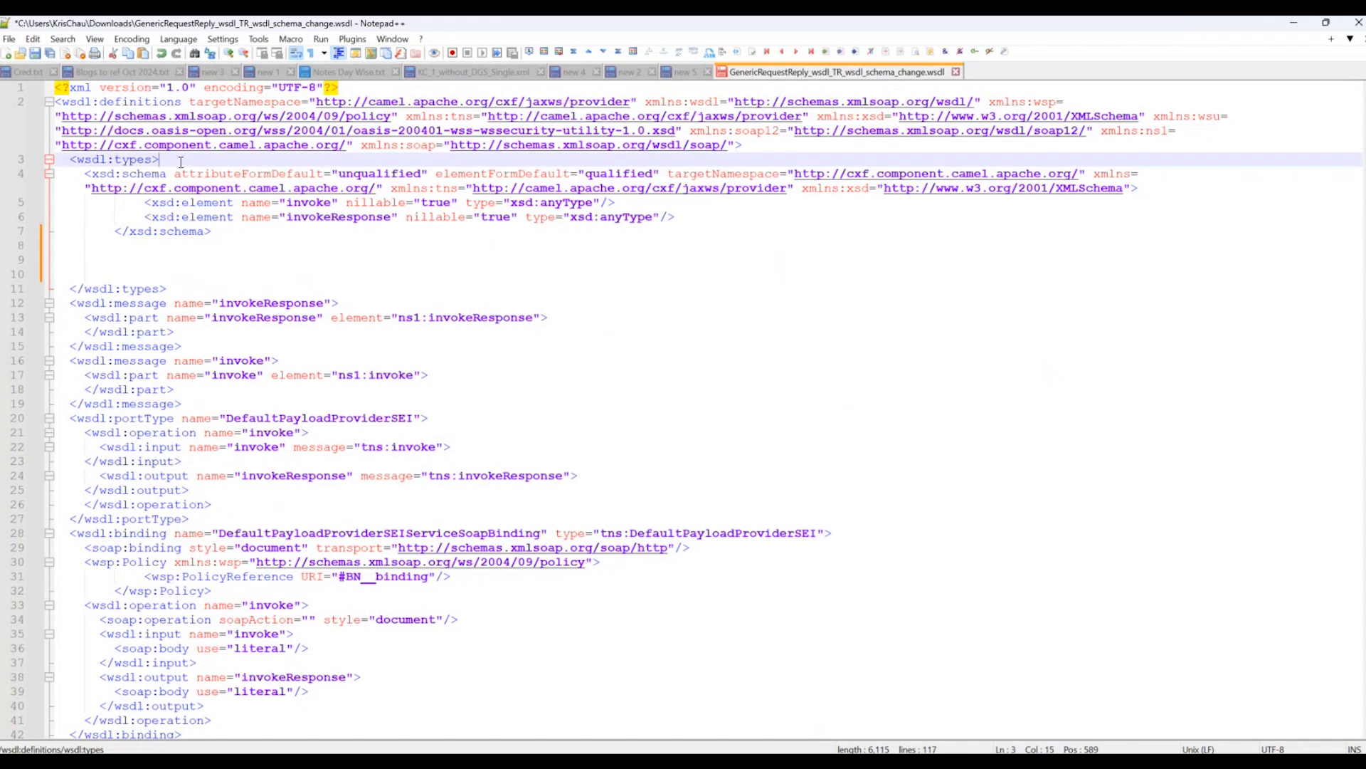
key(Return)
key(Return)
key(Return)
click(182, 274)
drag(214, 274, 53, 215)
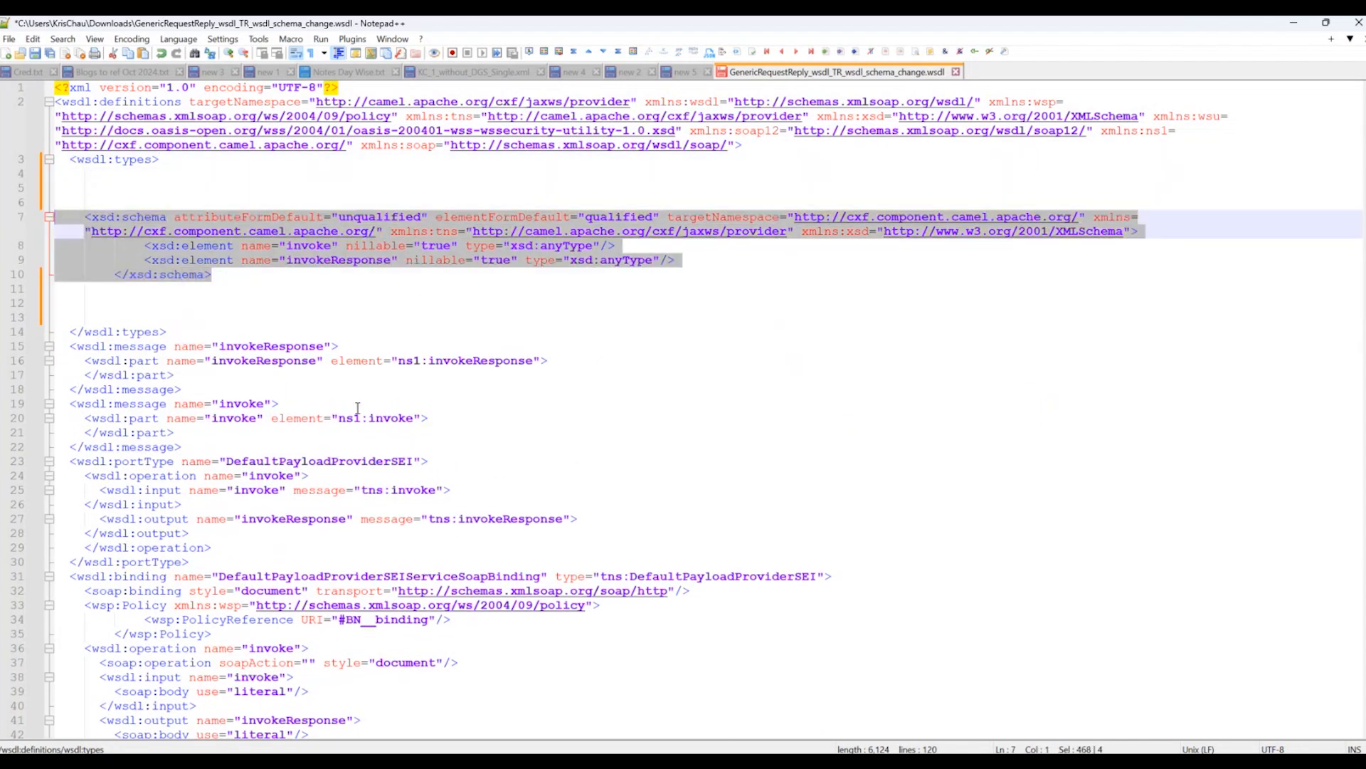
Add blank lines after the invoke message's wsdl:part and examine the element reference in the invokeResponse message.
click(182, 433)
key(Return)
key(Return)
key(Return)
key(Return)
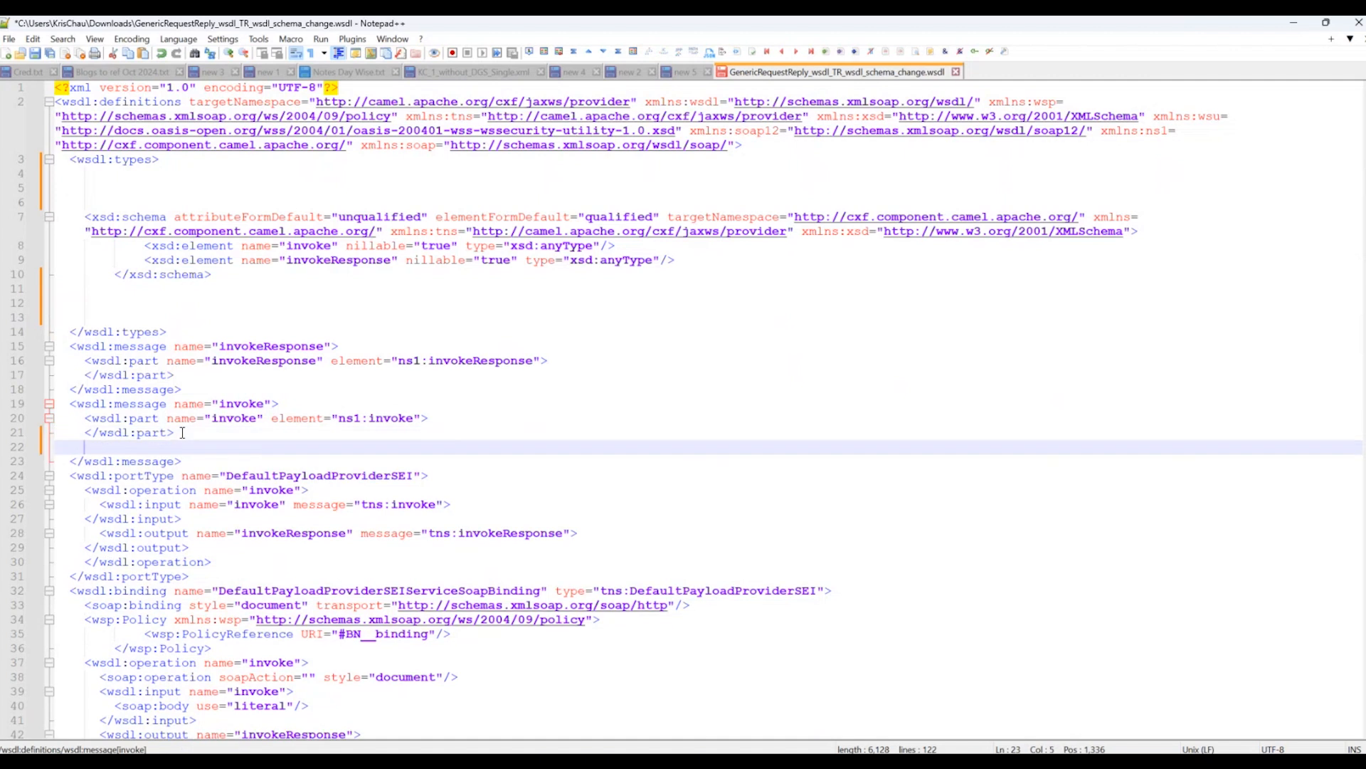
drag(558, 361, 211, 348)
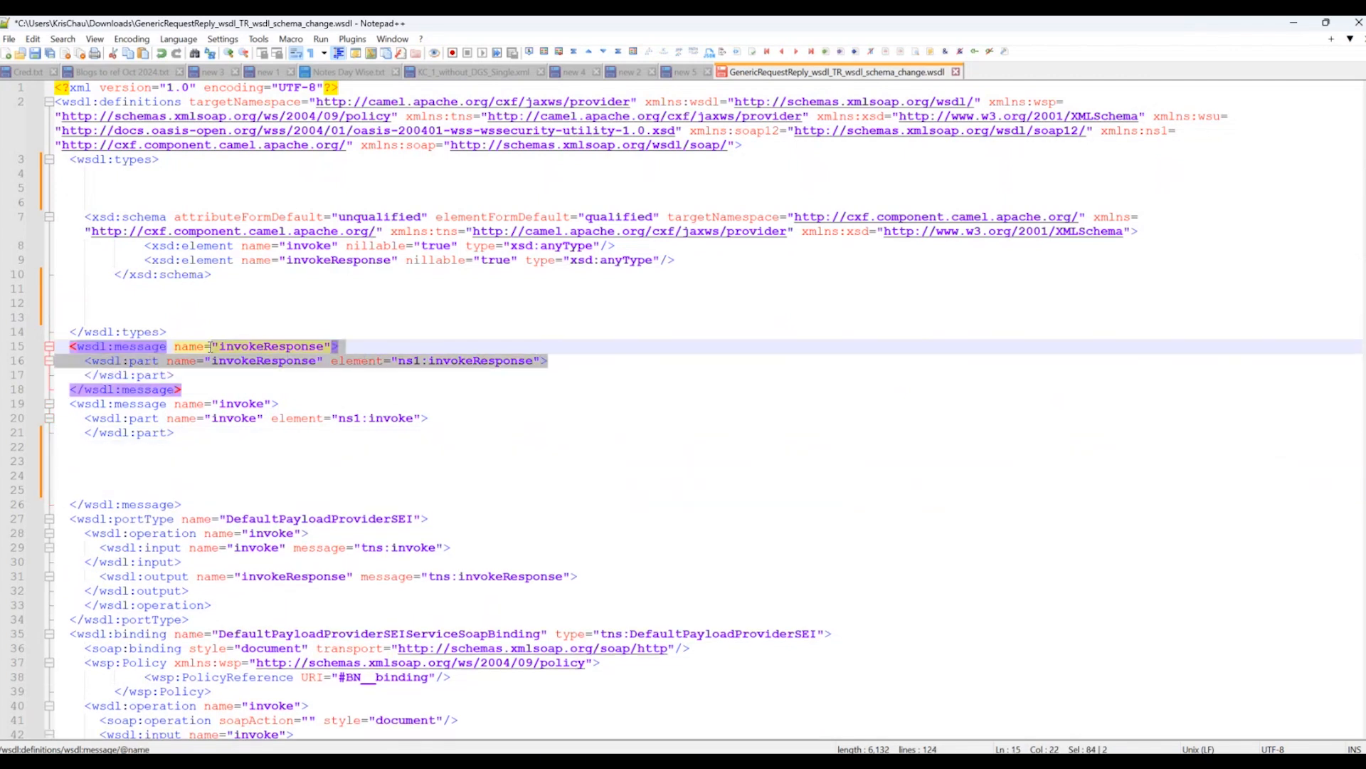
click(466, 372)
double_click(481, 363)
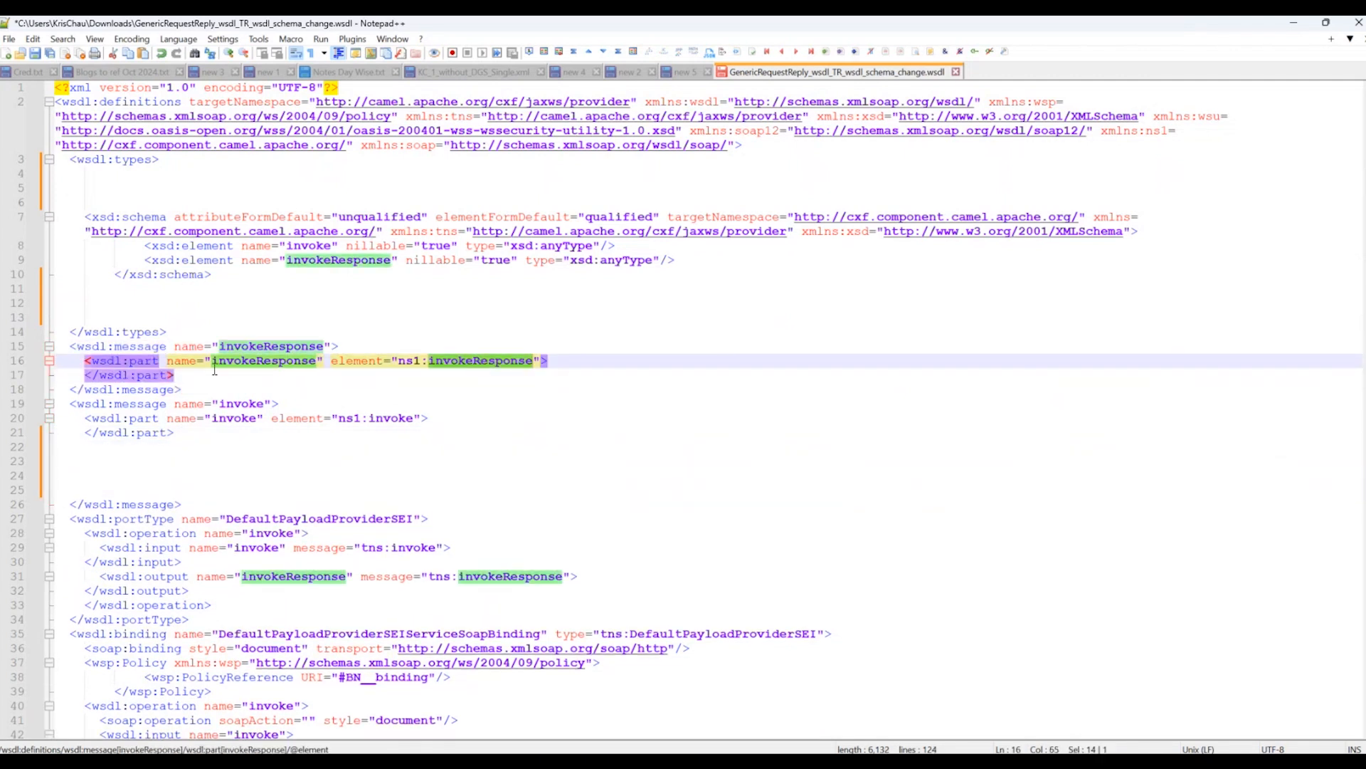
drag(399, 362, 535, 363)
click(586, 365)
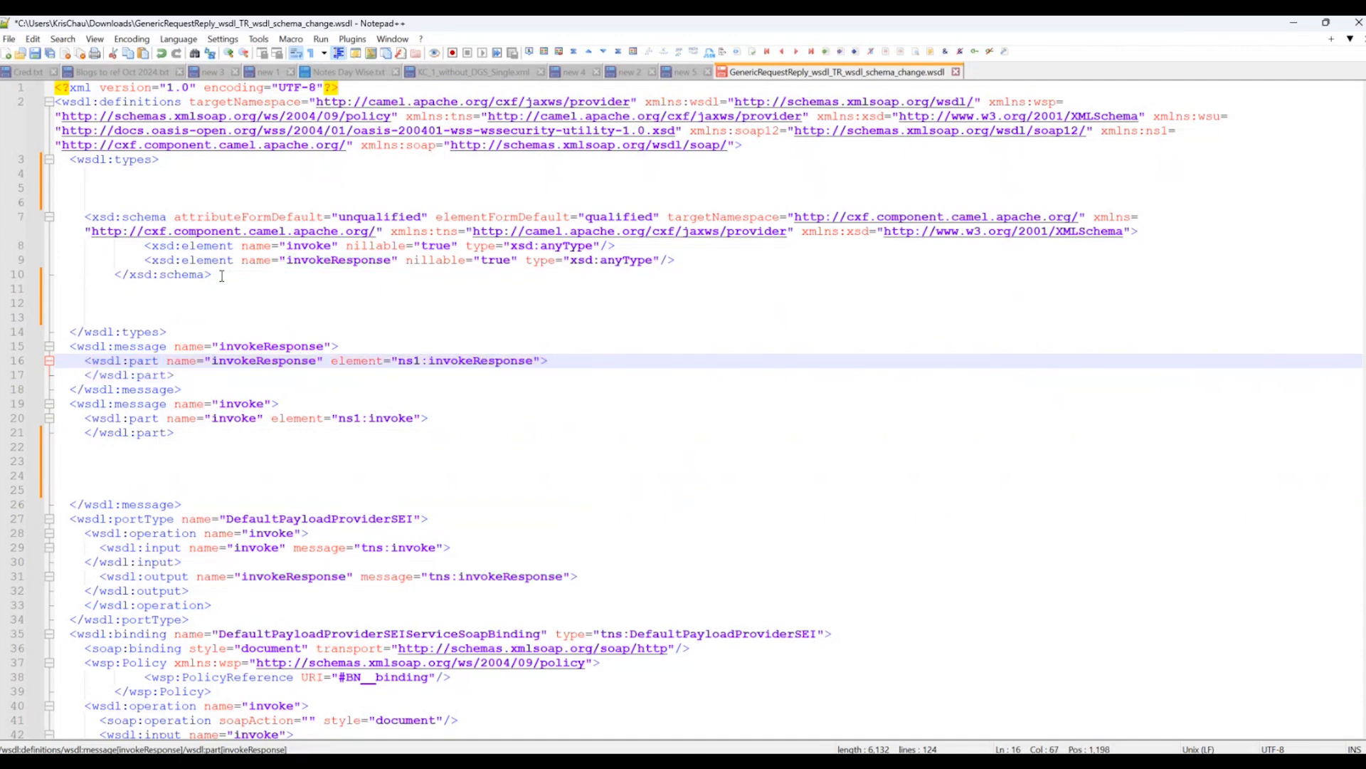
Copy the whole TargetMessage schema from the new 5 document and replace the WSDL's xsd:schema block with it.
click(691, 74)
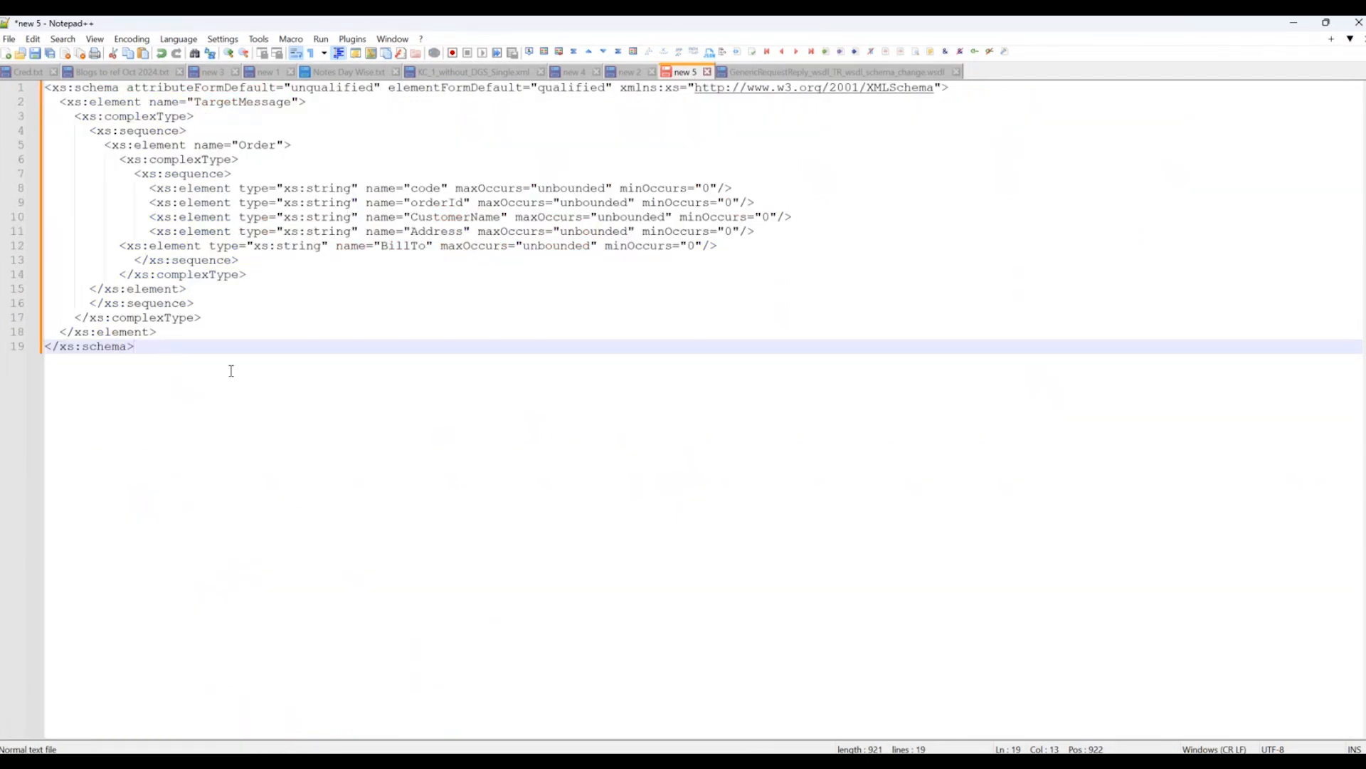
click(432, 189)
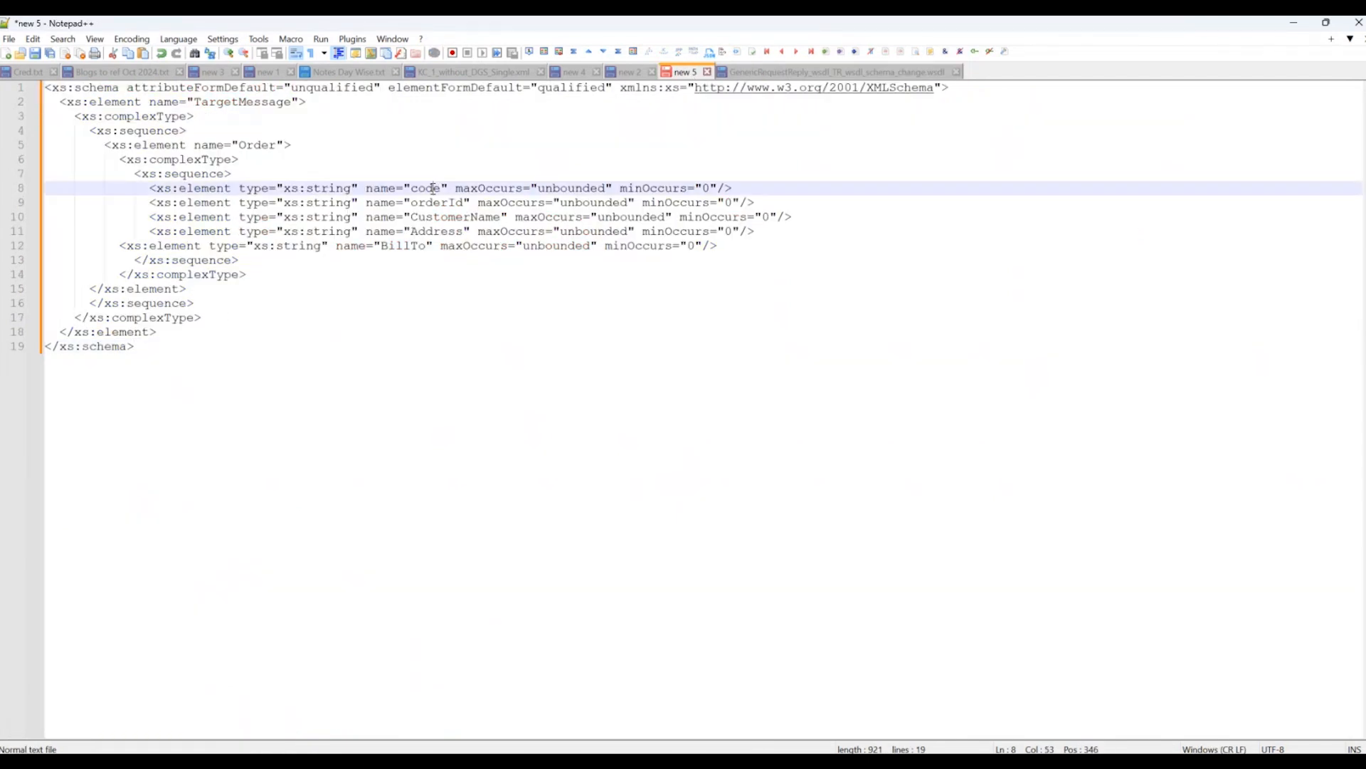
click(433, 216)
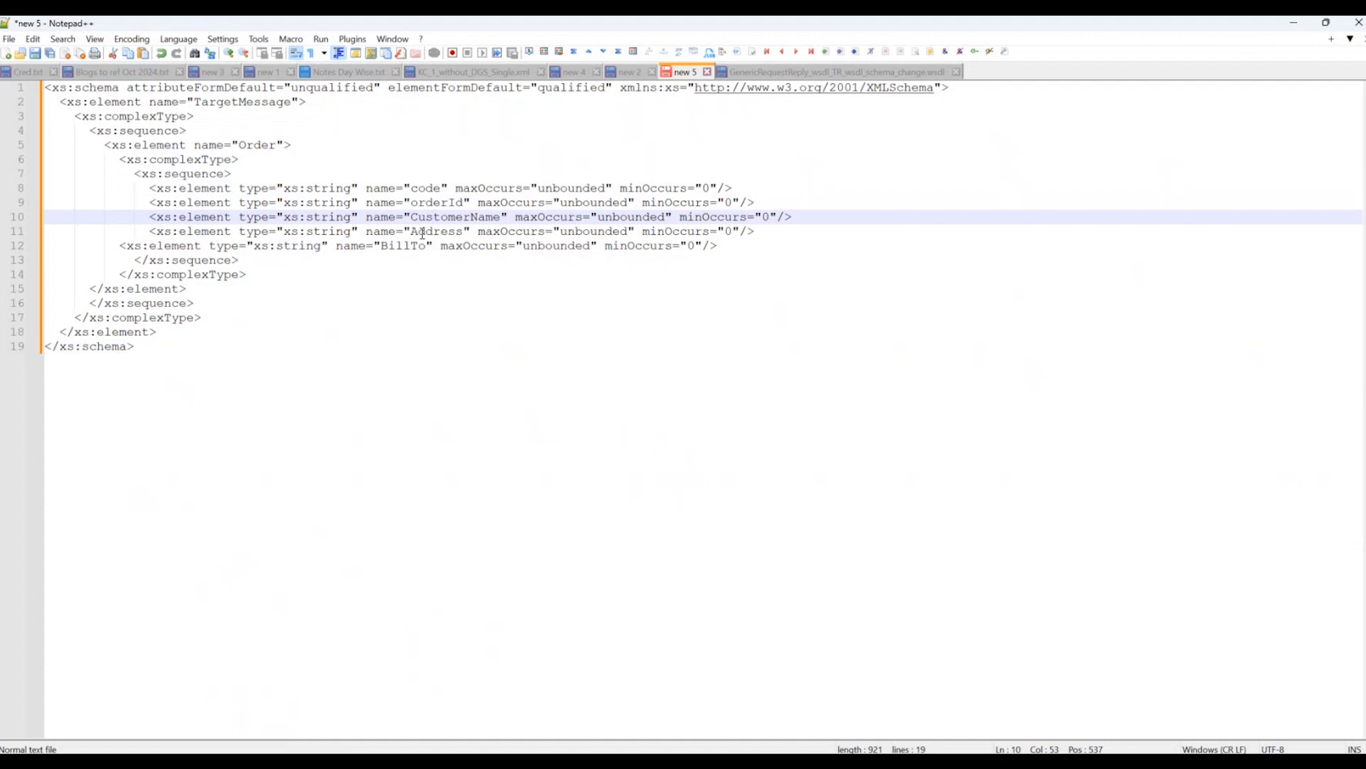
click(430, 231)
click(397, 246)
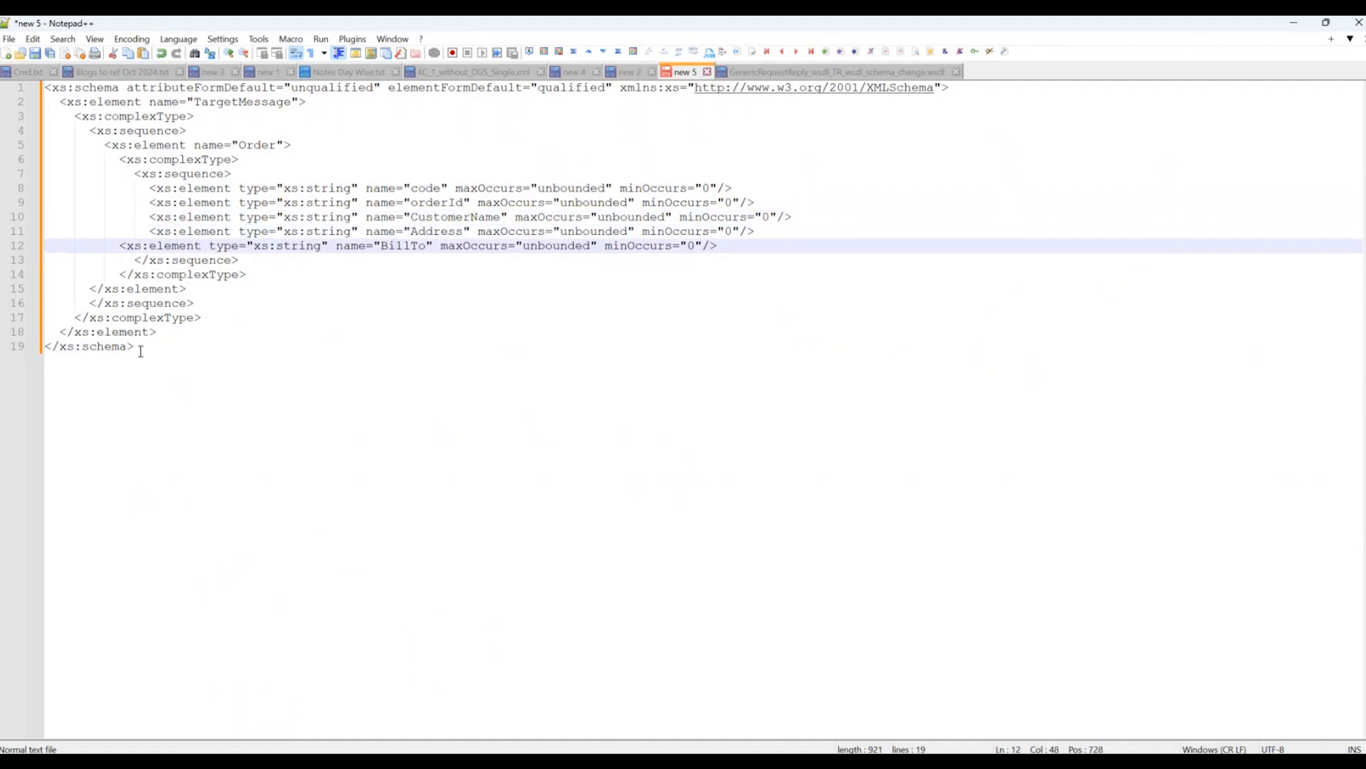
key(ctrl+a)
key(ctrl+c)
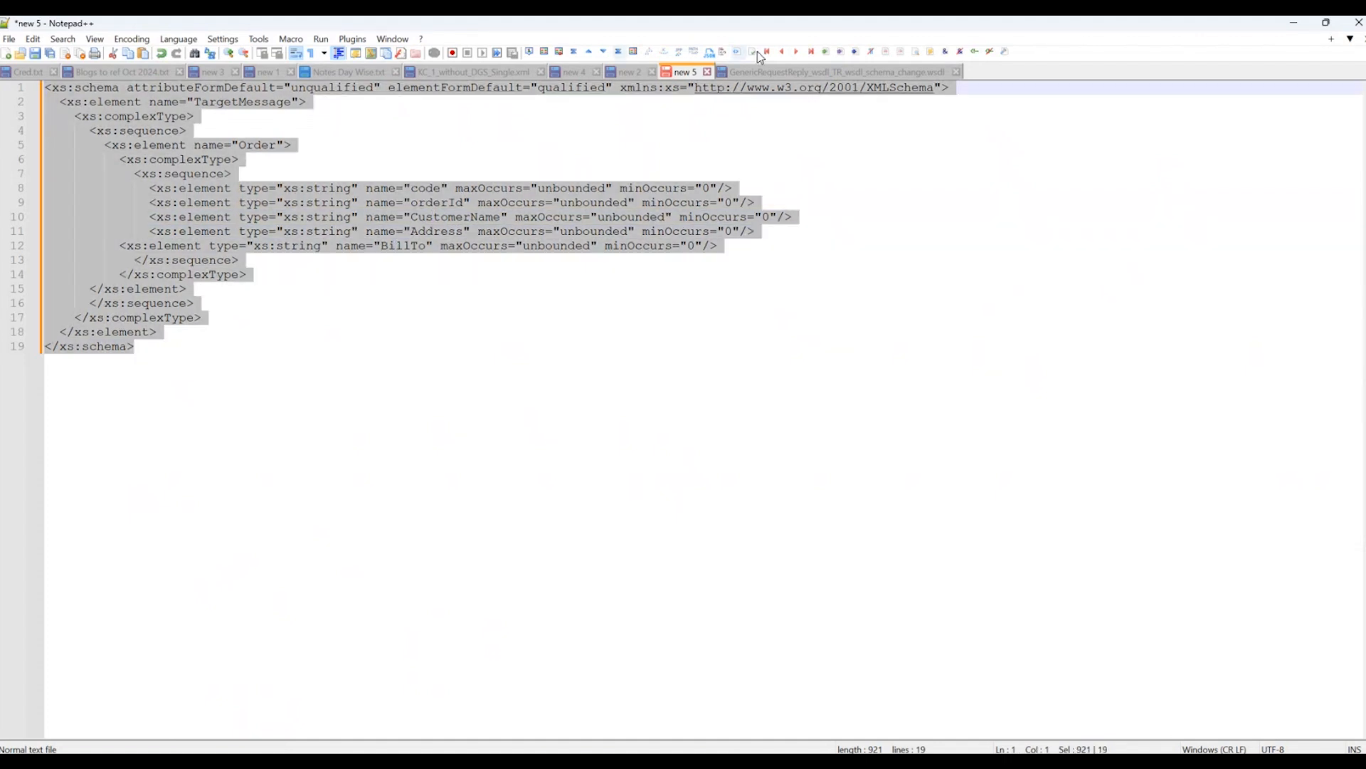
click(800, 71)
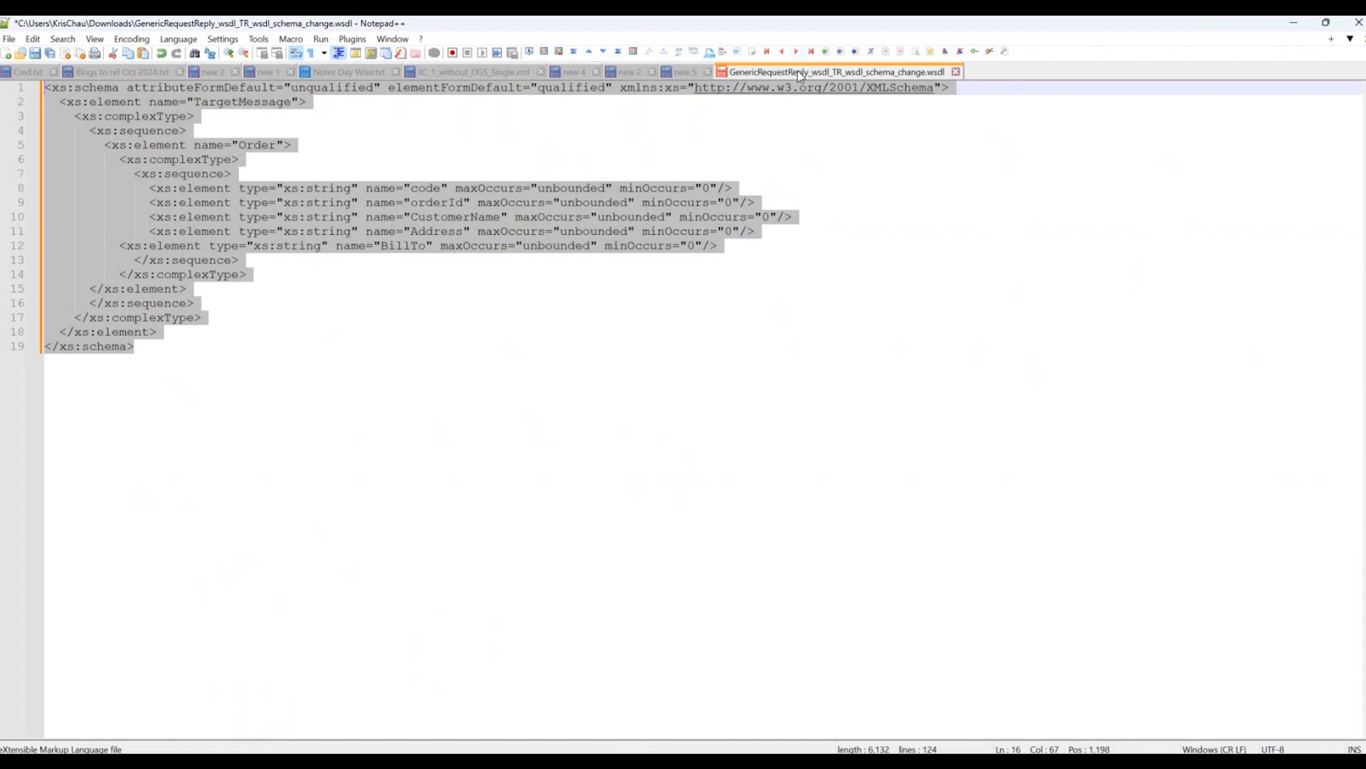
drag(214, 275, 51, 219)
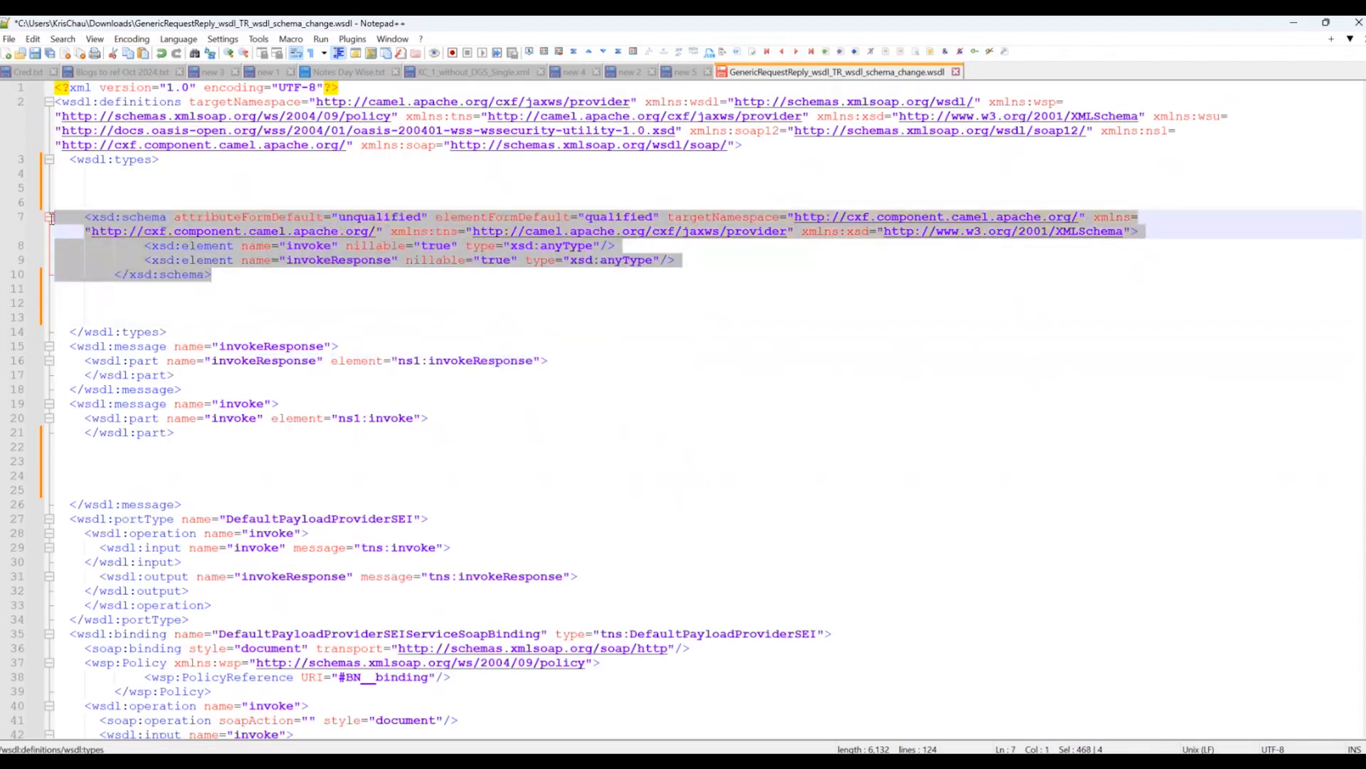
key(ctrl+v)
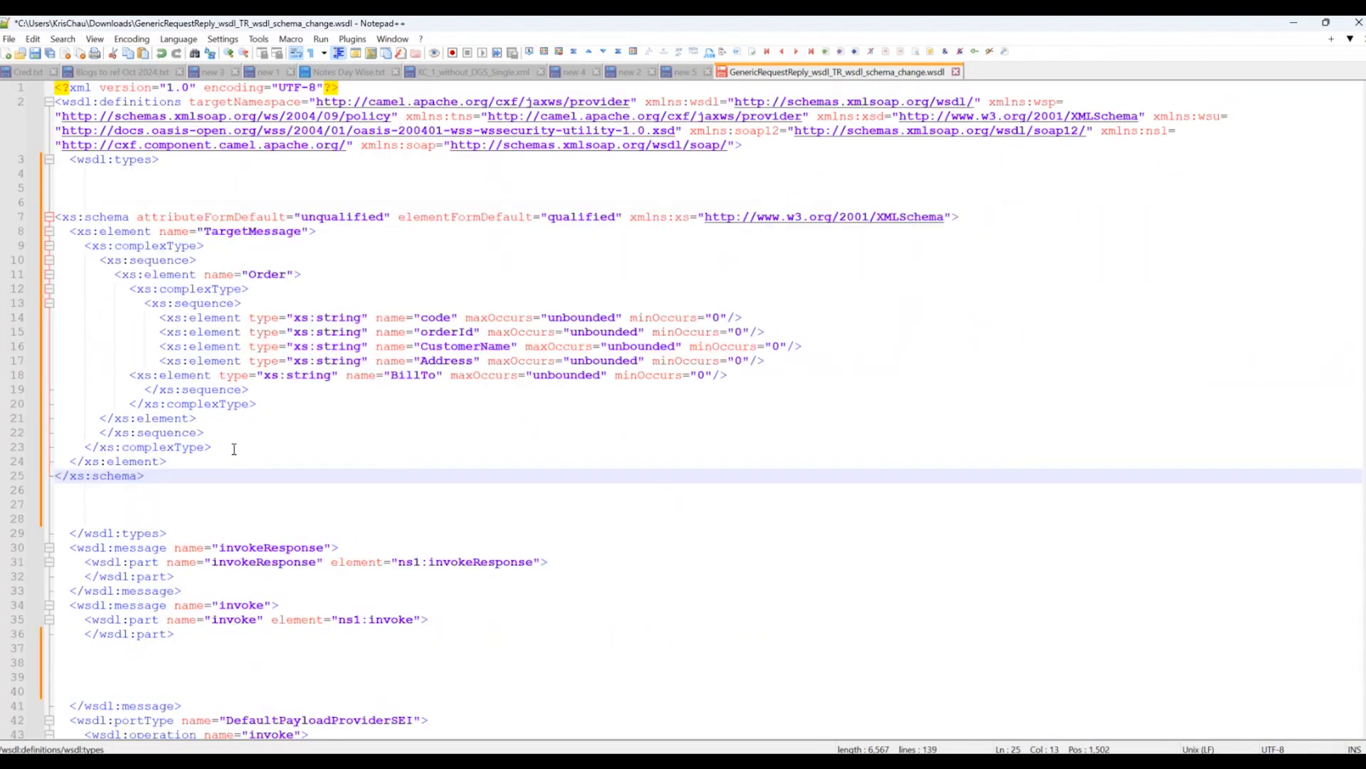
Replace the element references of the invokeResponse and invoke message parts with the schema's root element name, TargetMessage.
scroll(234, 449, down, 4)
scroll(317, 265, up, 3)
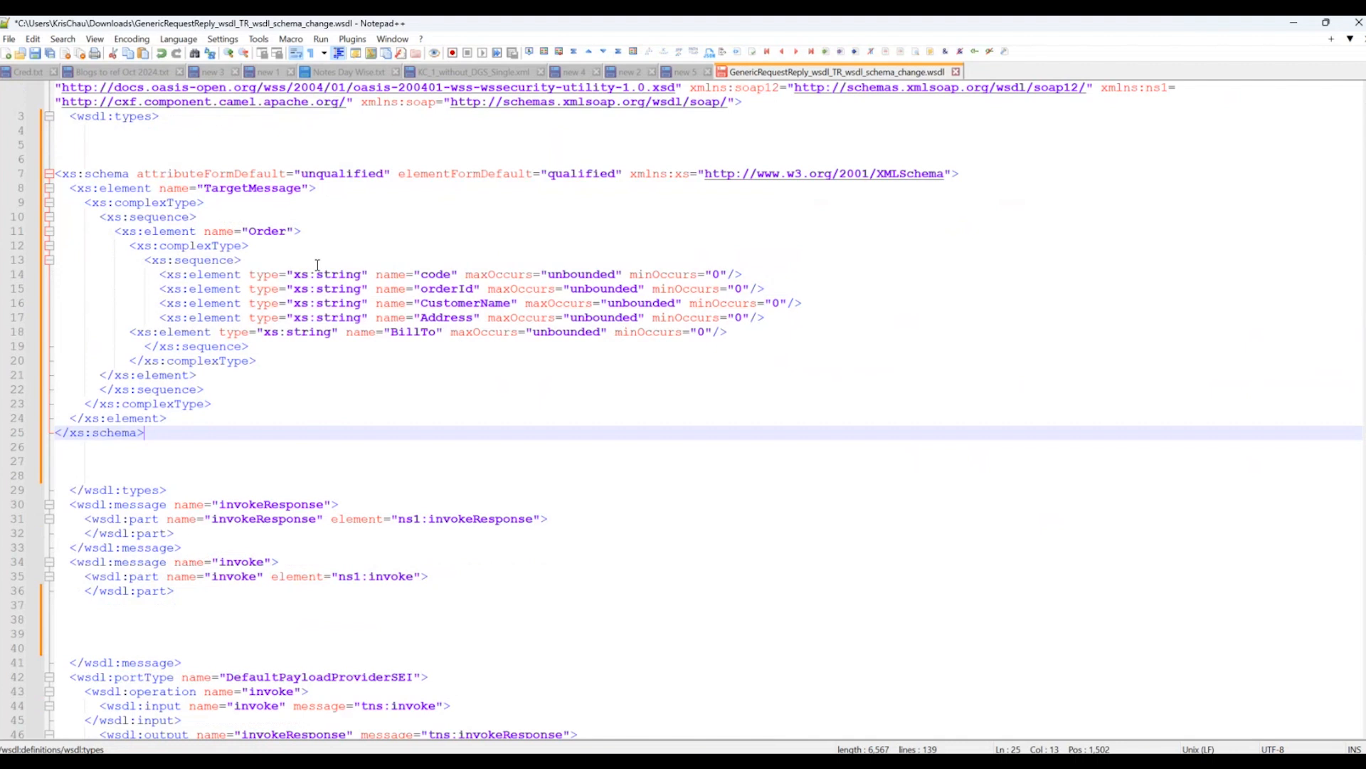
double_click(261, 187)
key(ctrl+c)
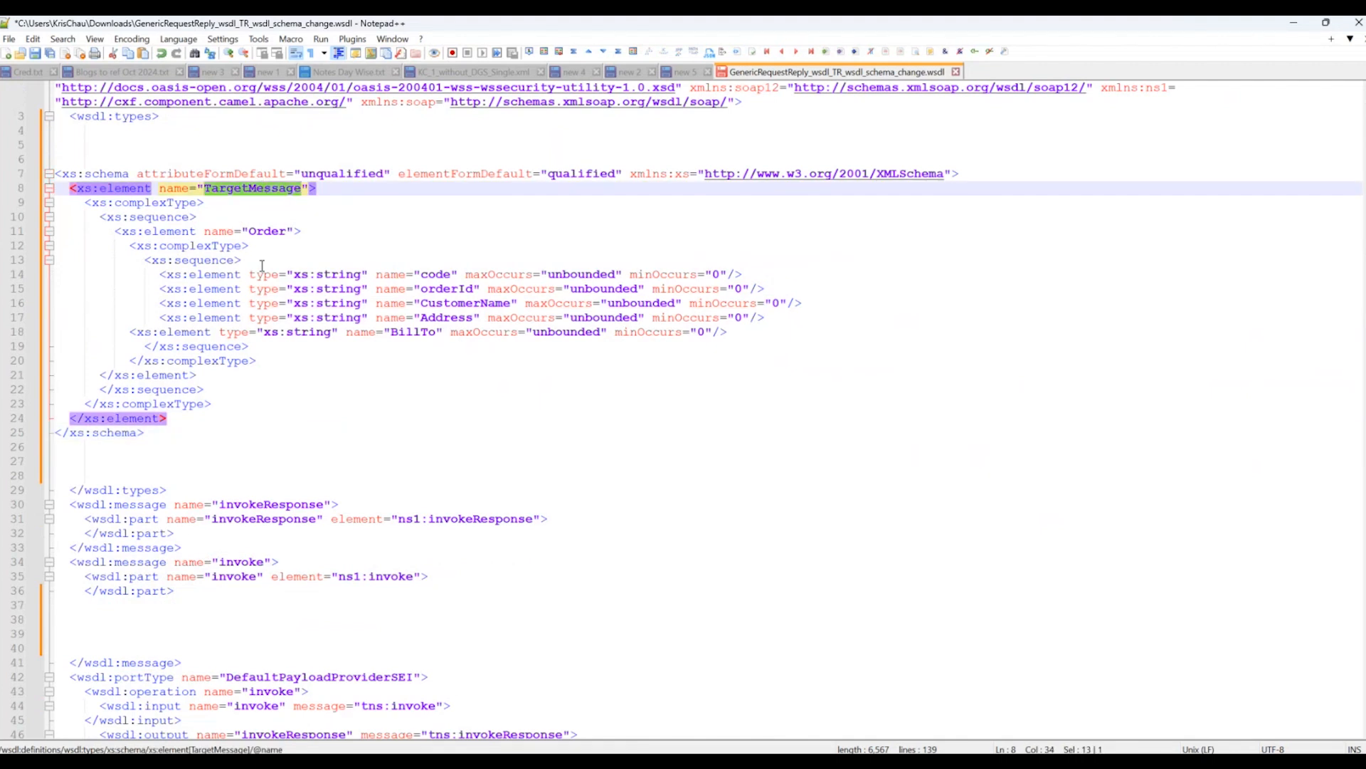
scroll(246, 272, down, 2)
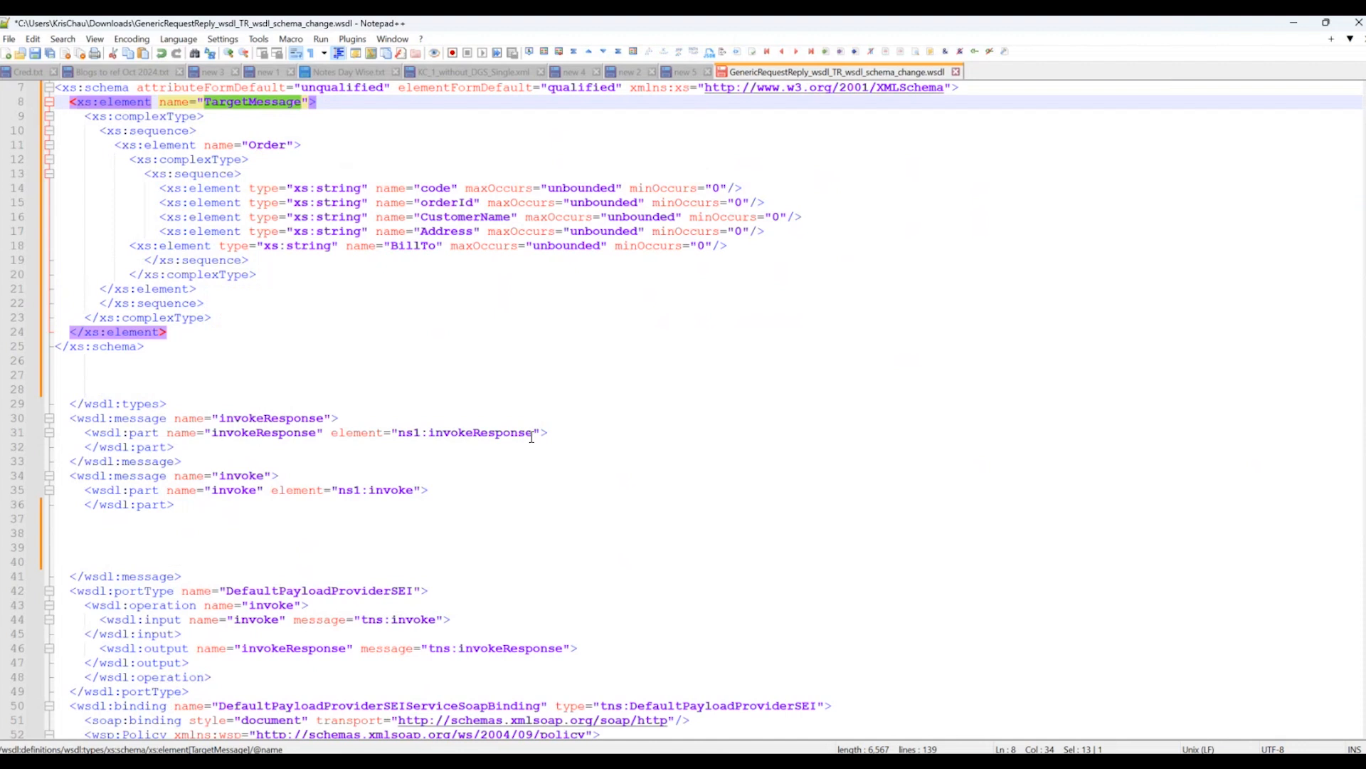
drag(533, 435, 398, 435)
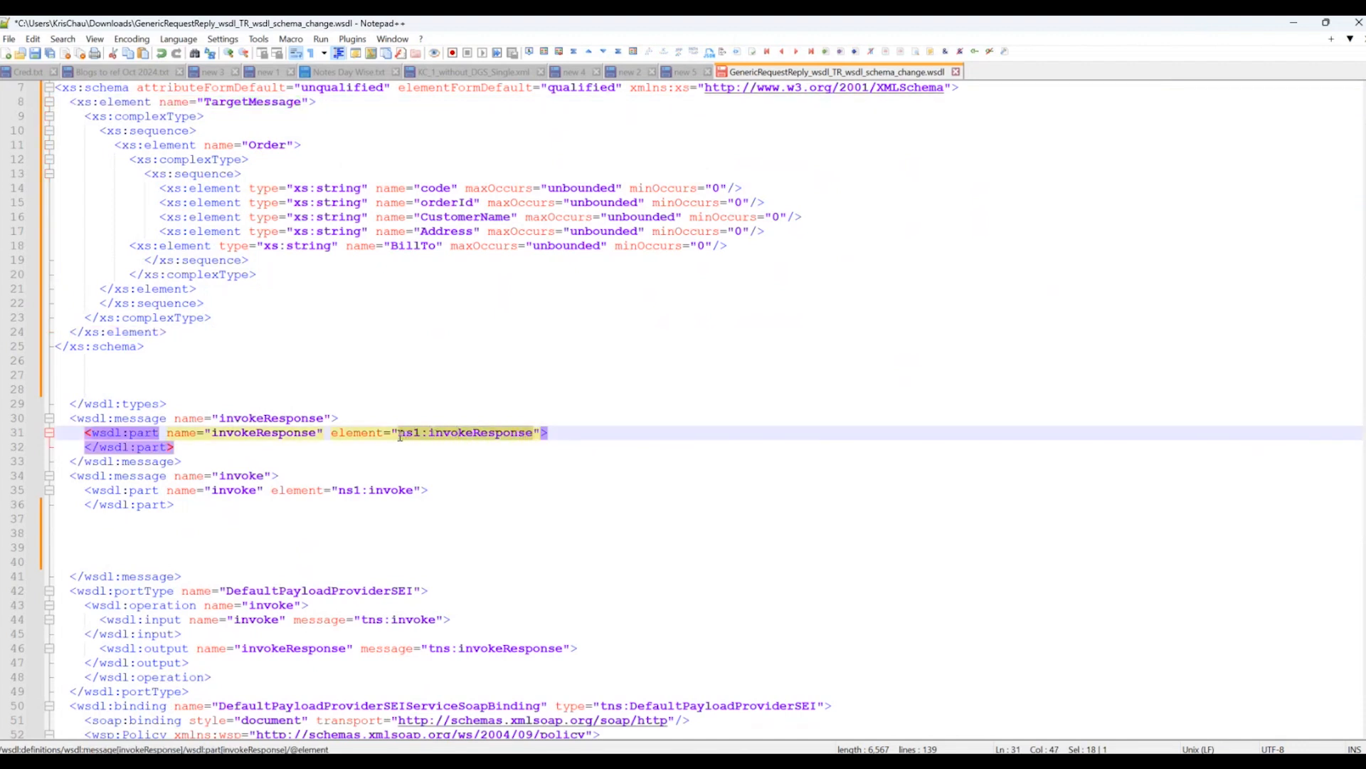
key(ctrl+v)
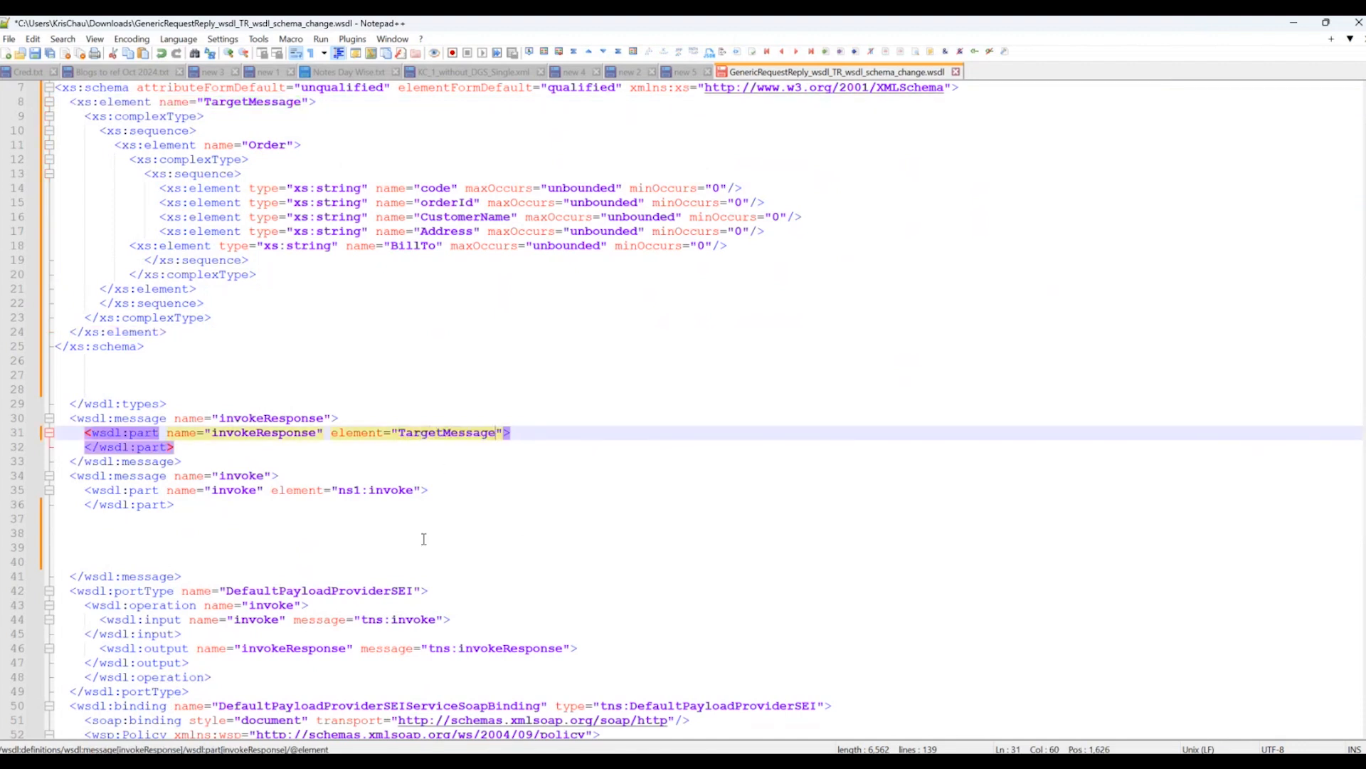
drag(414, 495, 339, 494)
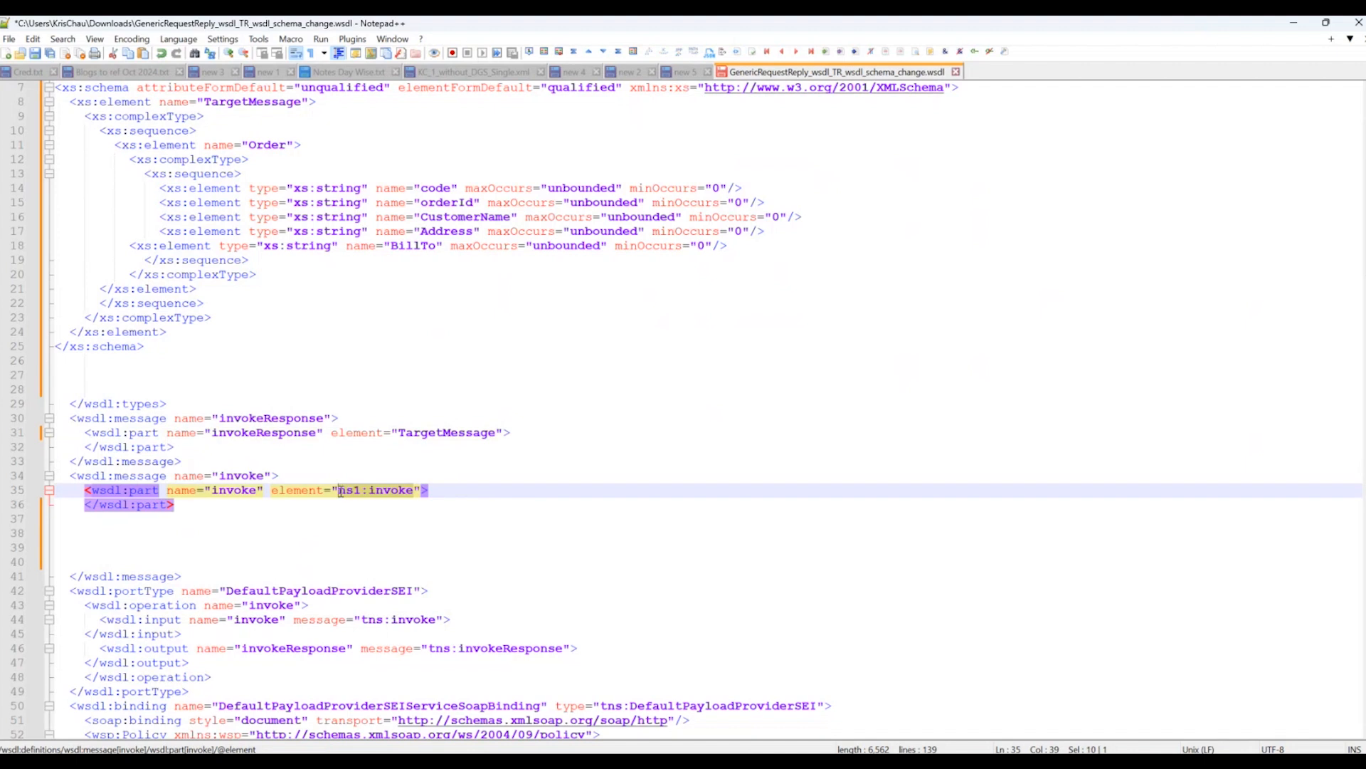
key(ctrl+v)
click(639, 503)
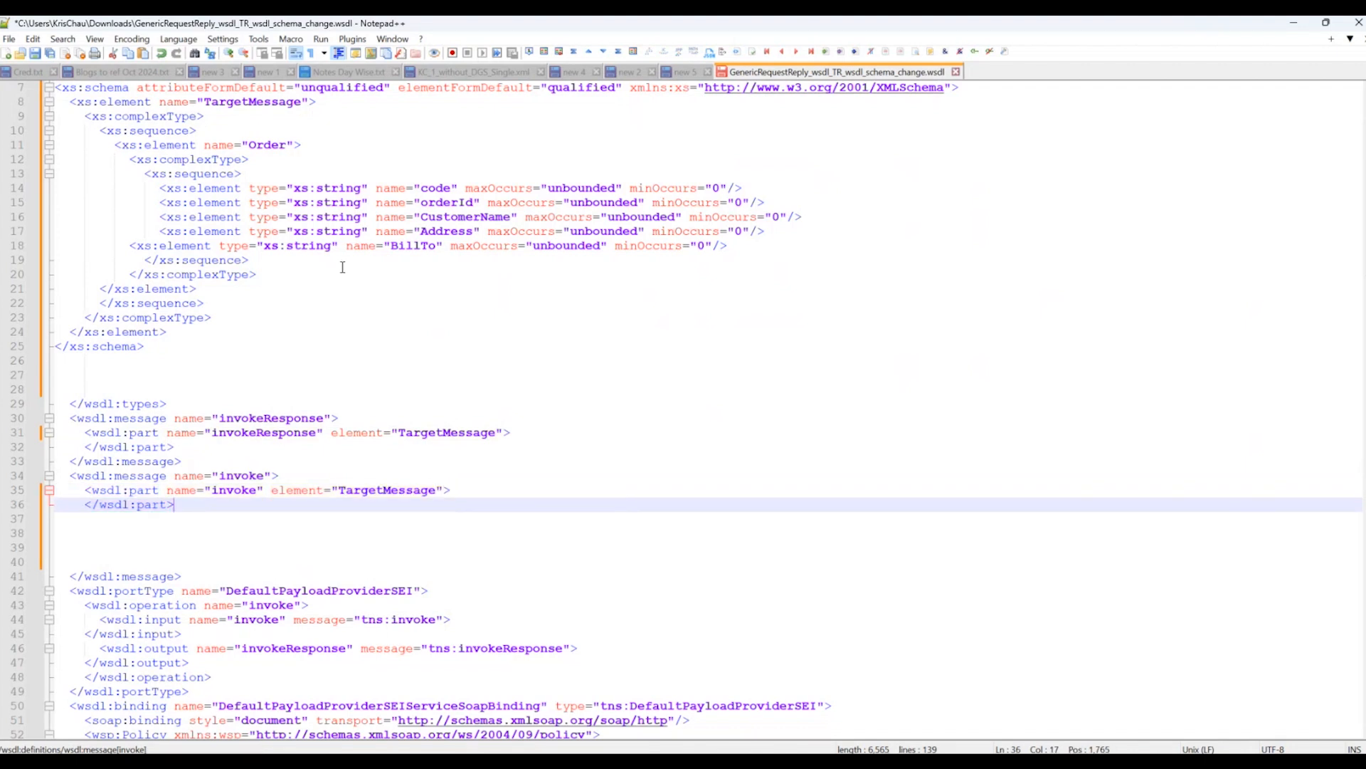
Check the TargetMessage references in the edited WSDL, save GenericRequestReply_wsdl_TR_wsdl_schema_change.wsdl and close it.
scroll(283, 151, up, 2)
double_click(260, 188)
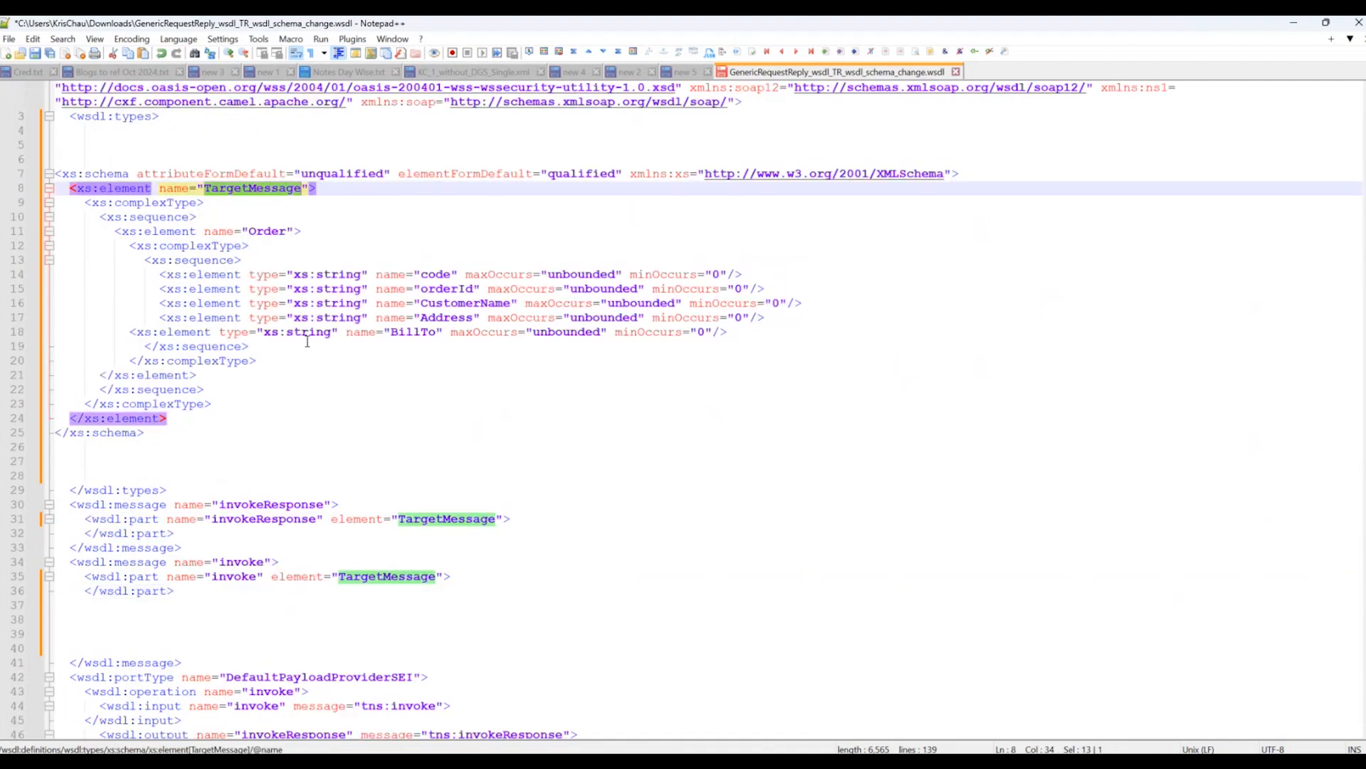
click(677, 547)
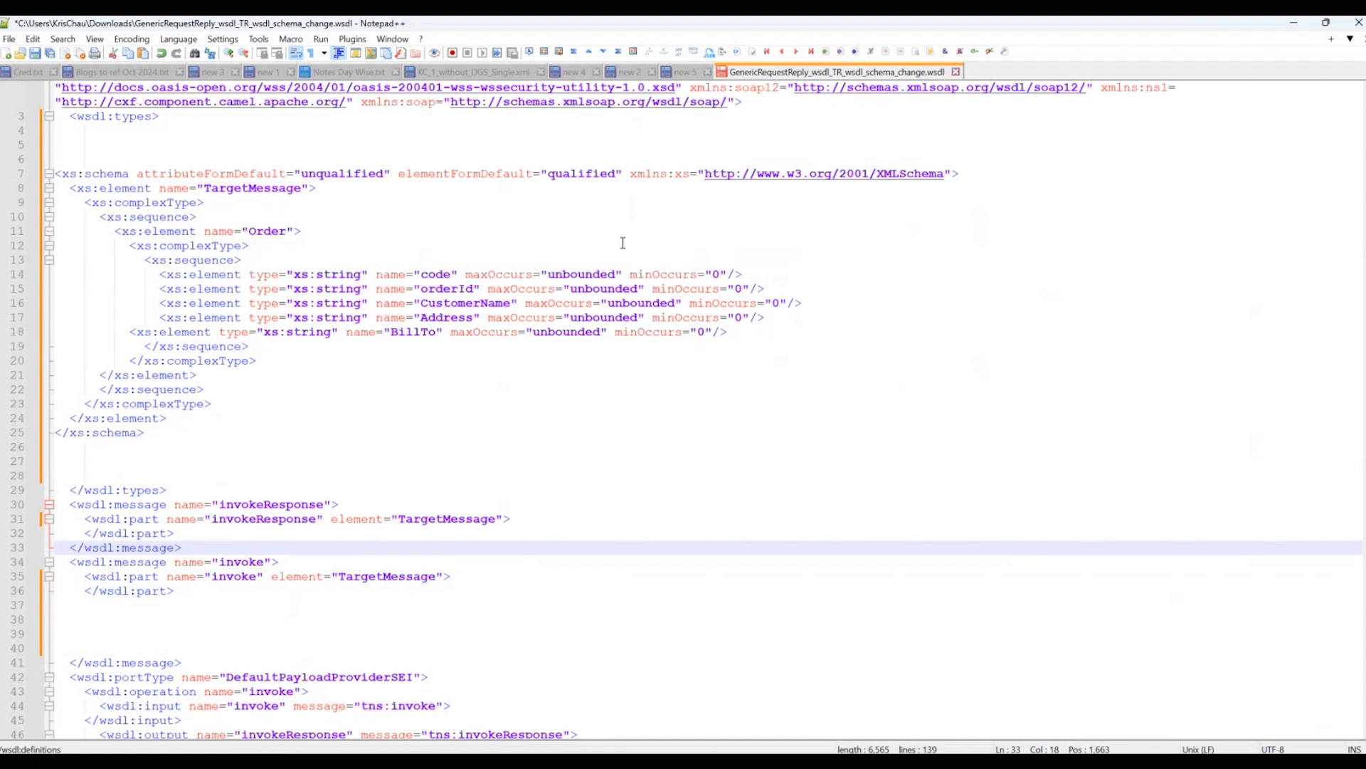
click(10, 39)
click(966, 287)
key(ctrl+s)
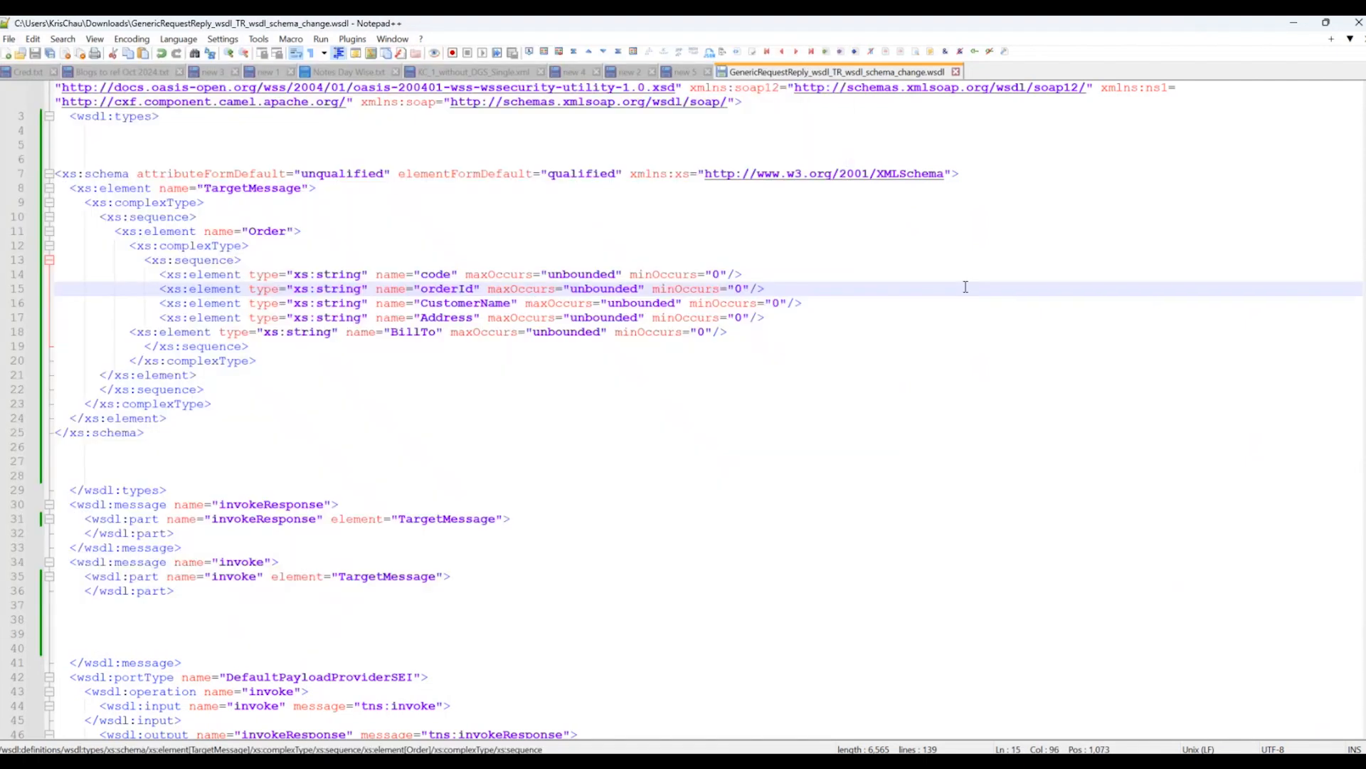
click(956, 72)
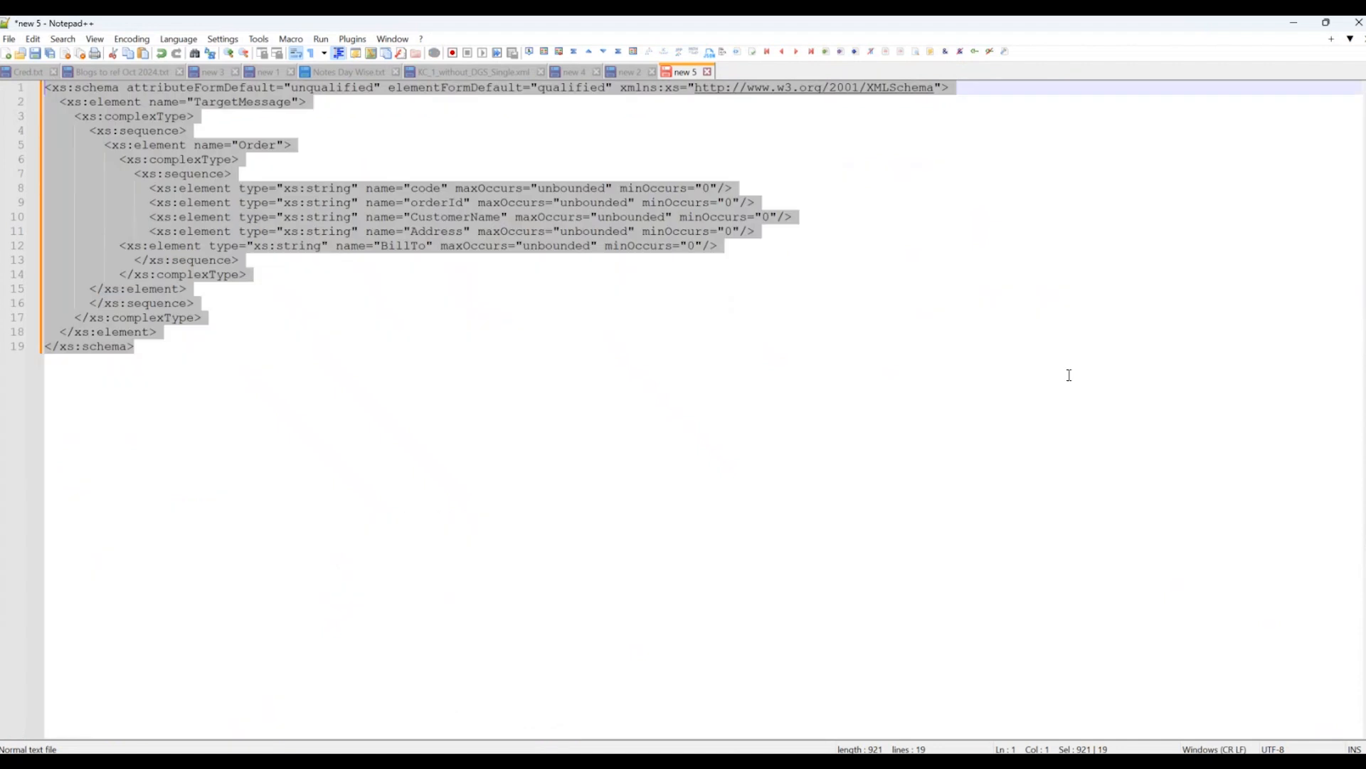
click(1068, 377)
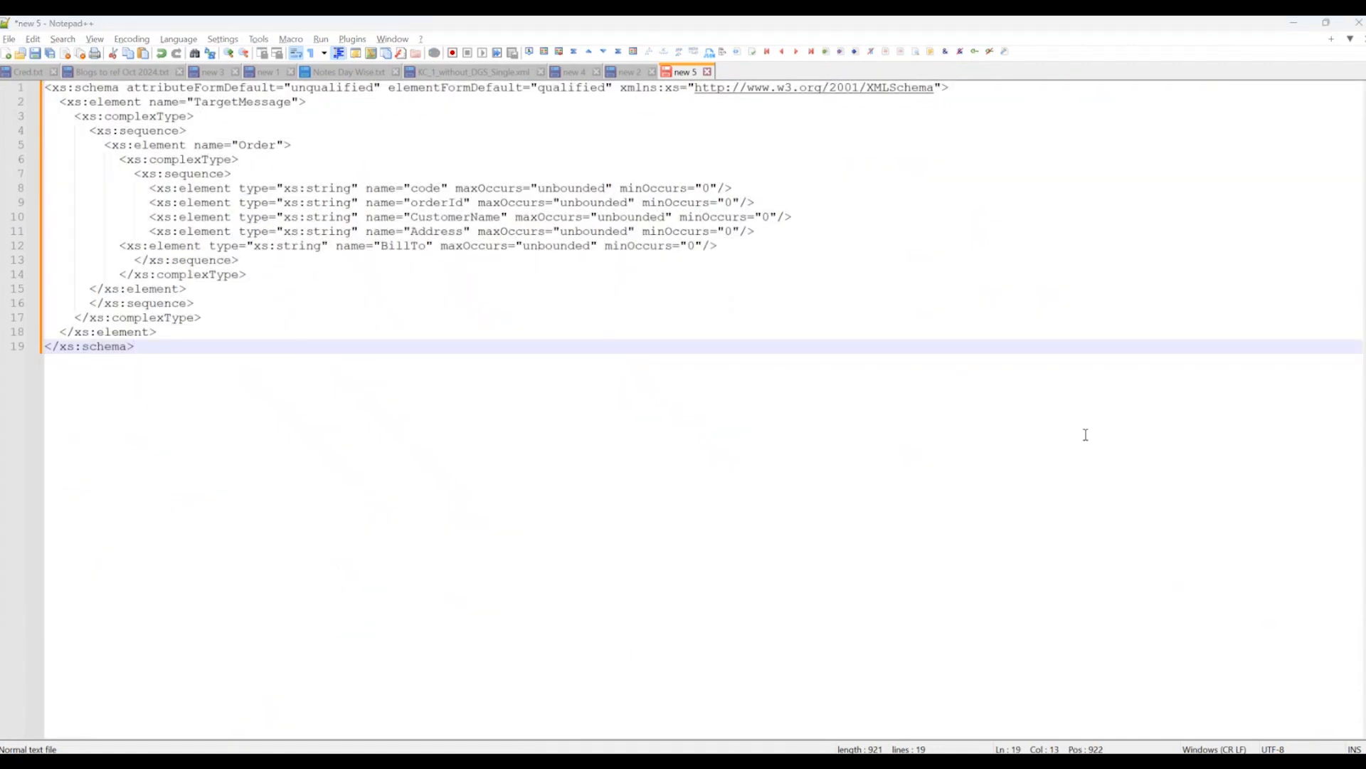
Switch to Integration Suite and set the service definition of the TR_SOAP_WSDL_Change flow's SOAP sender channel to WSDL.
key(alt+Tab)
click(136, 32)
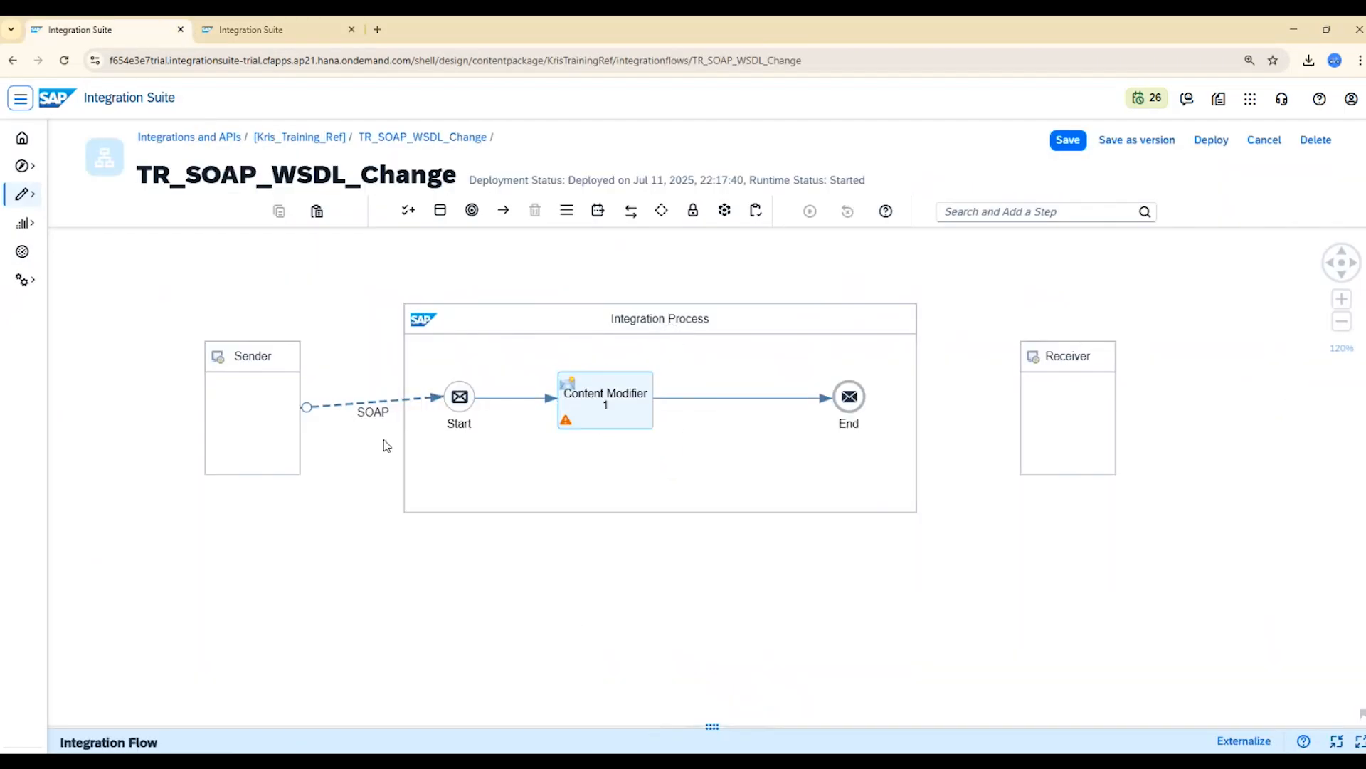
click(350, 406)
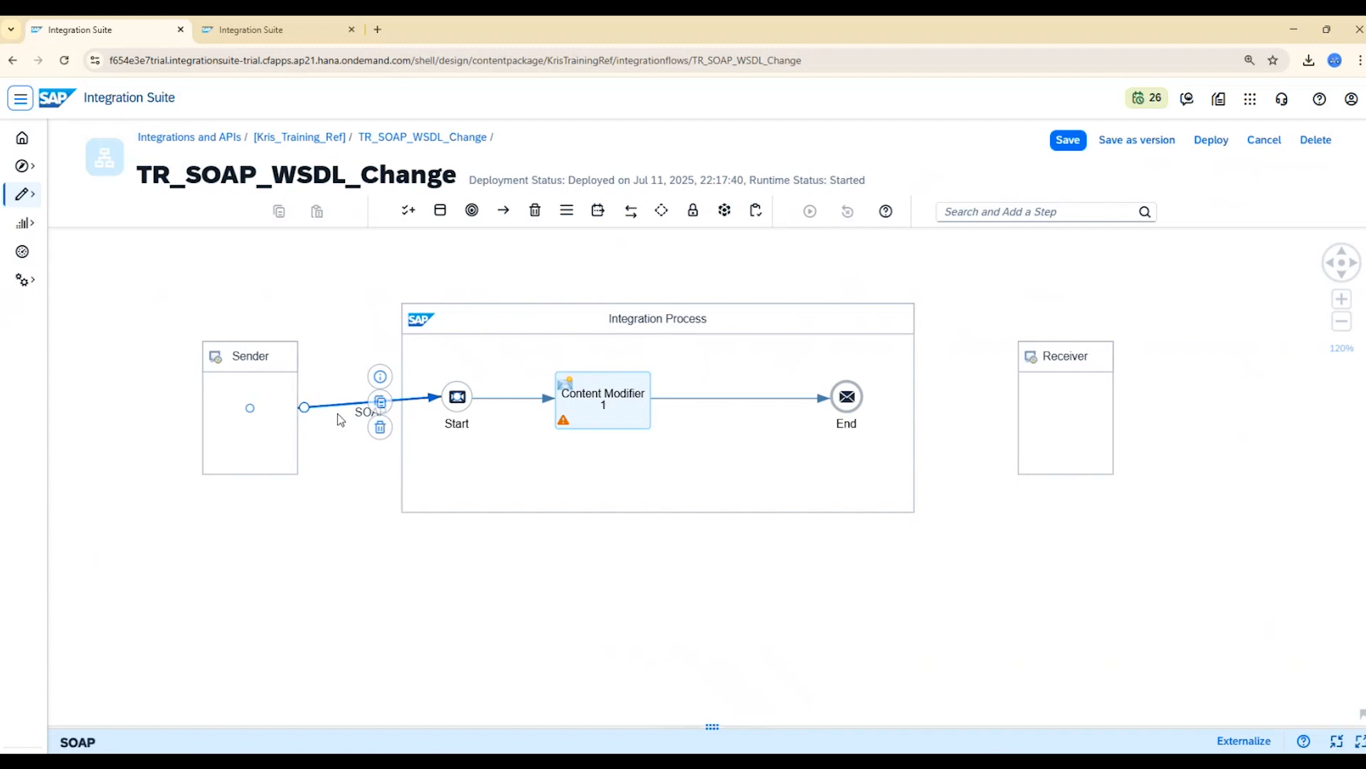
double_click(344, 412)
click(1359, 507)
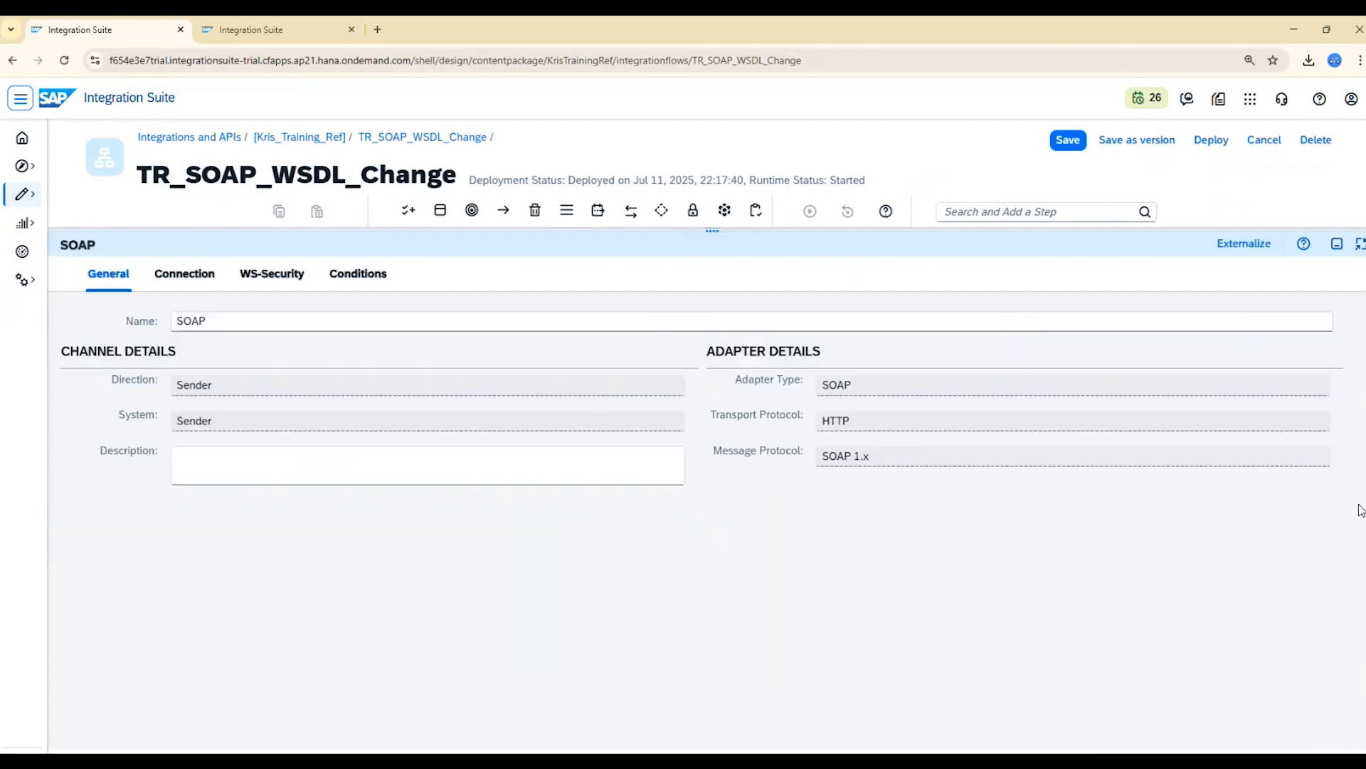
click(195, 274)
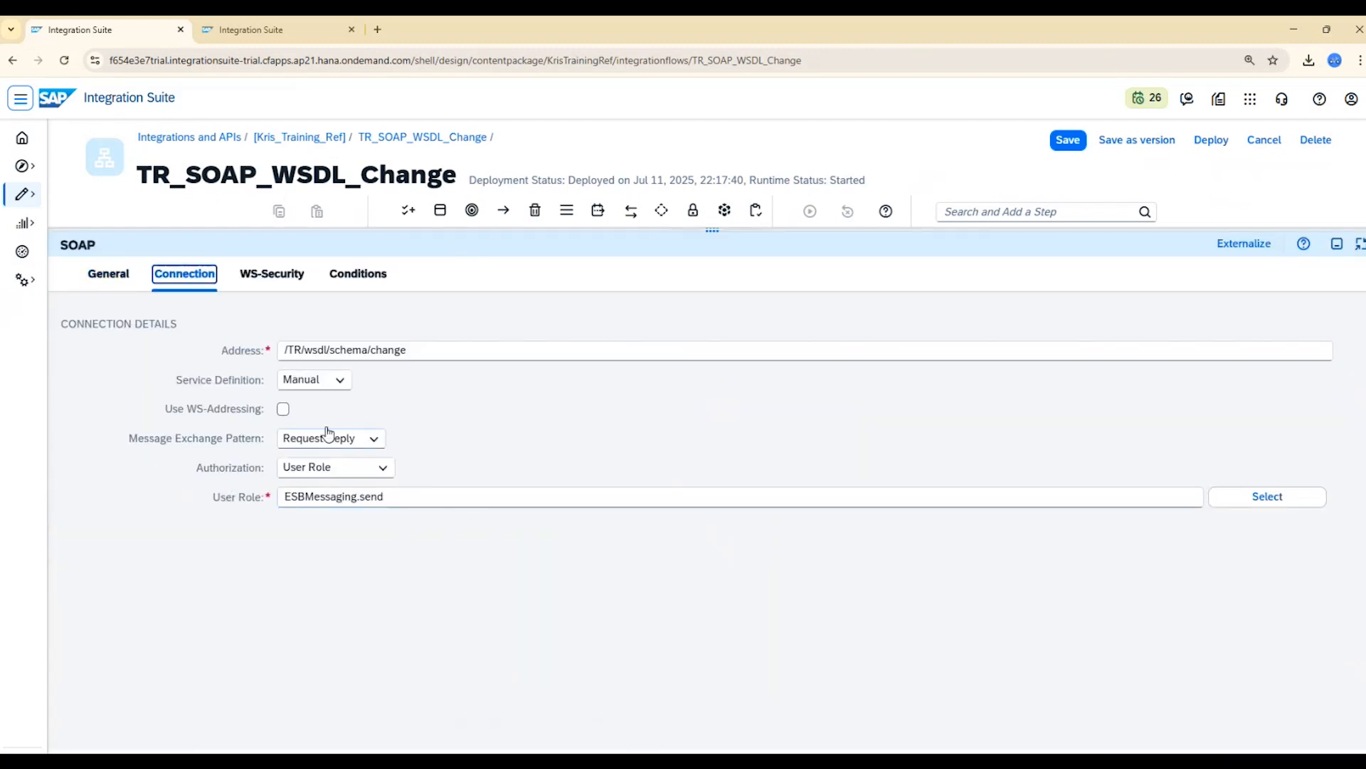
click(337, 382)
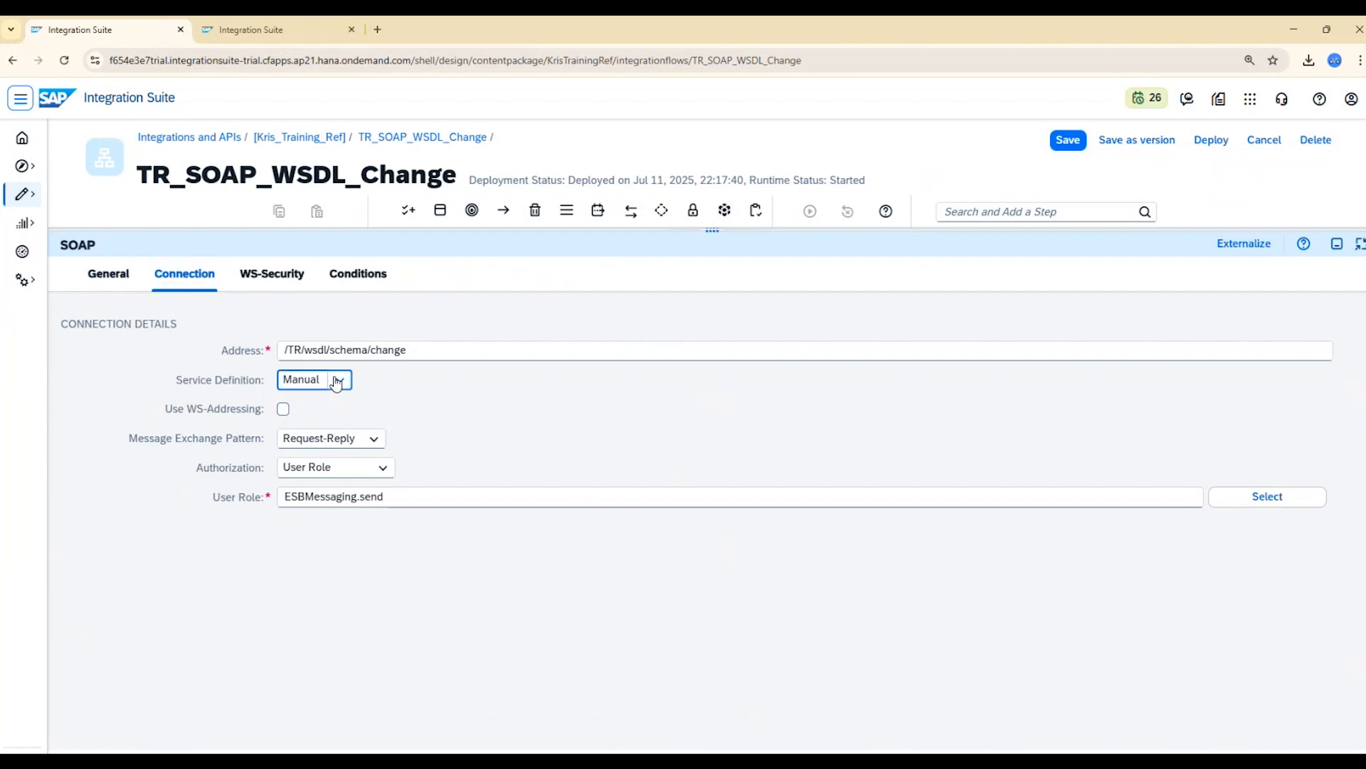
click(337, 383)
click(311, 432)
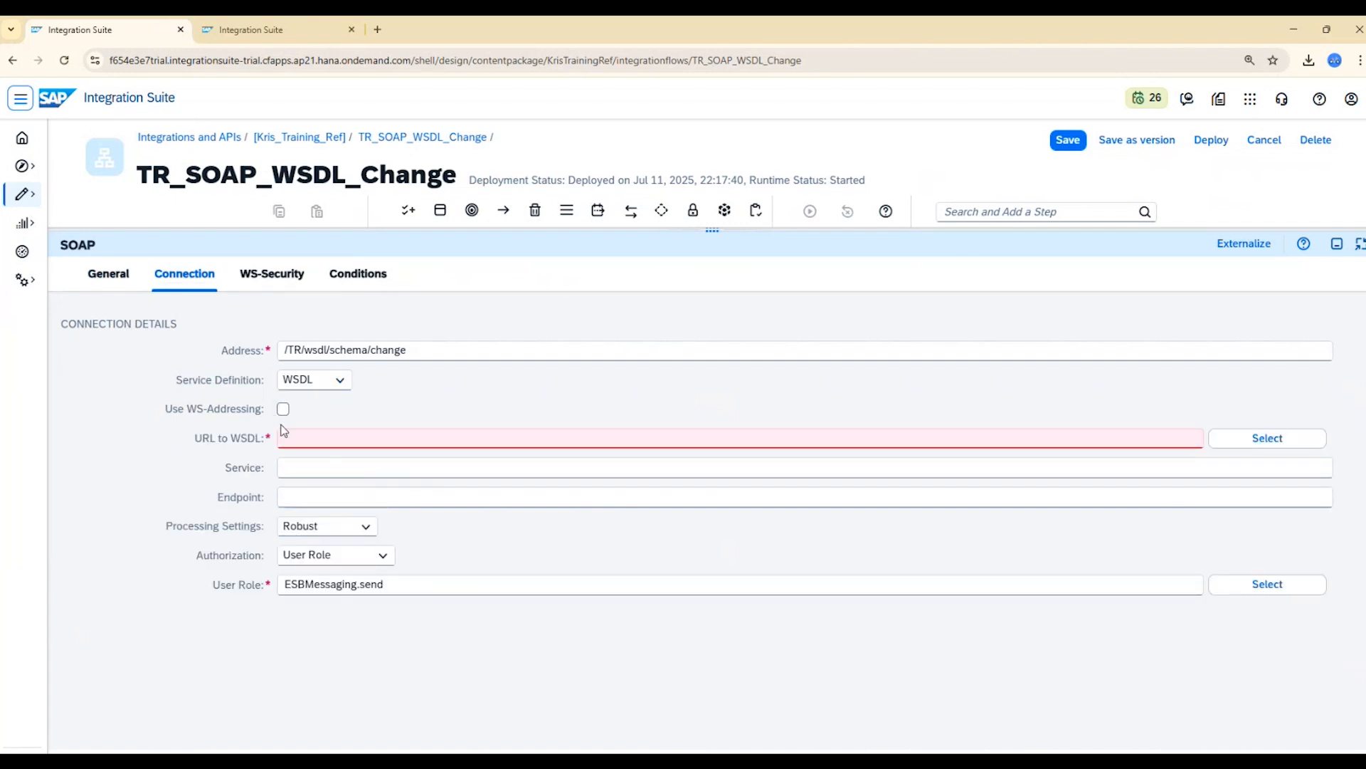
Upload GenericRequestReply_wsdl_TR_wsdl_schema_change.wsdl as the channel's WSDL and choose the SOAP 1.1 service port named port.
click(1268, 440)
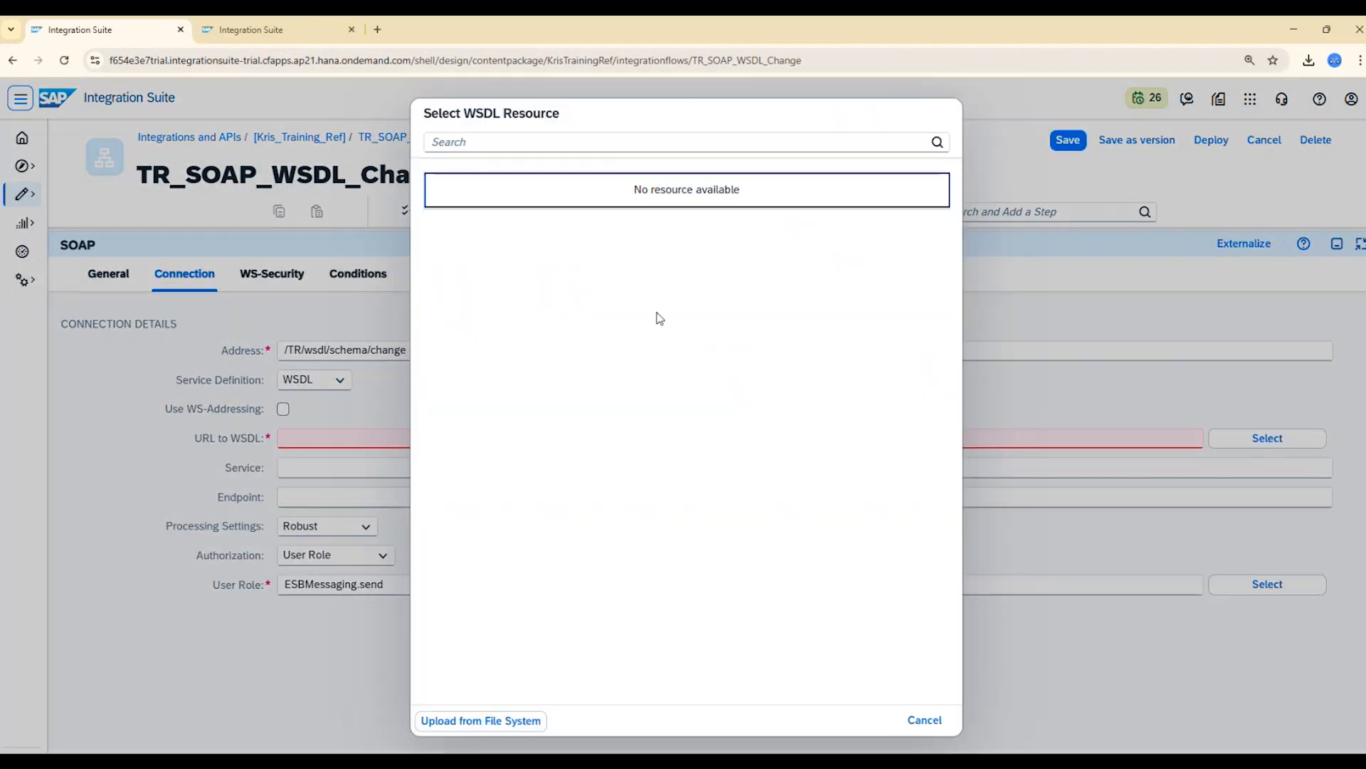
click(502, 723)
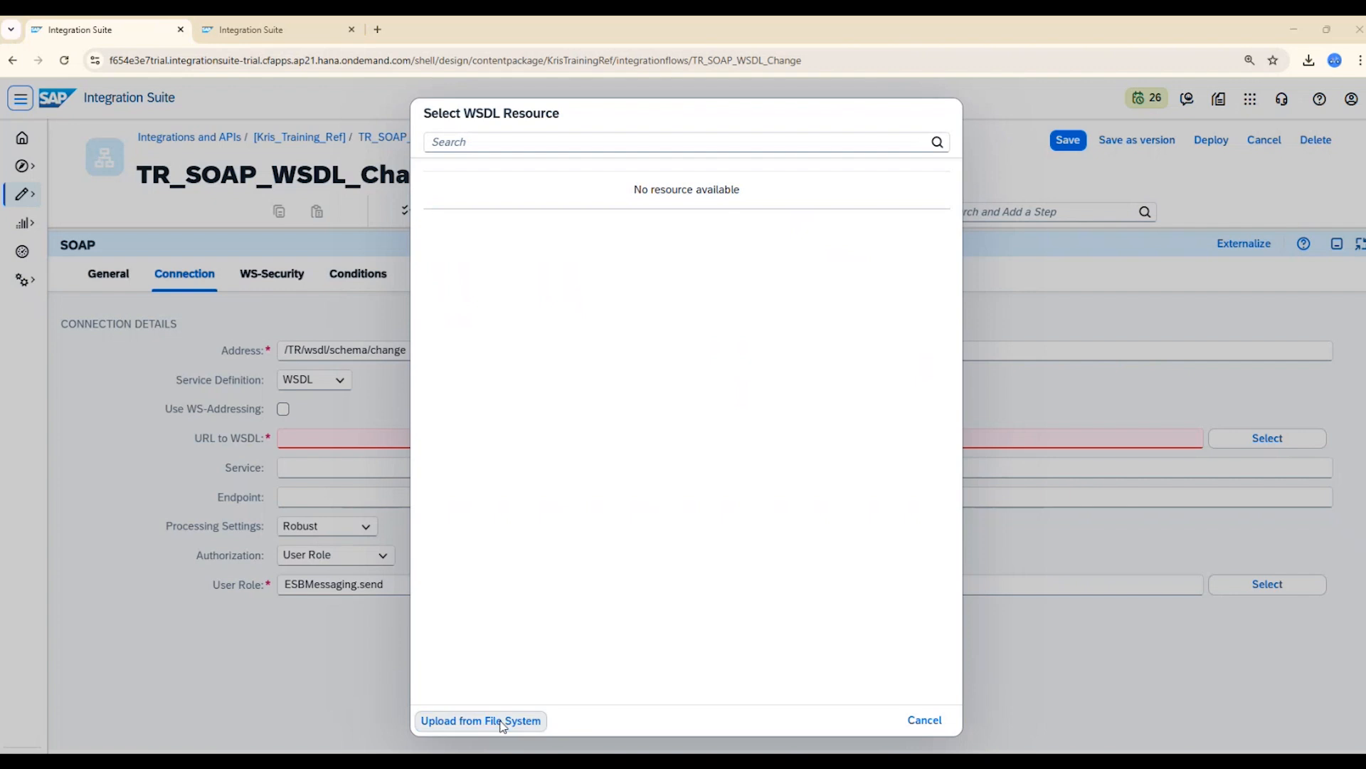
click(253, 150)
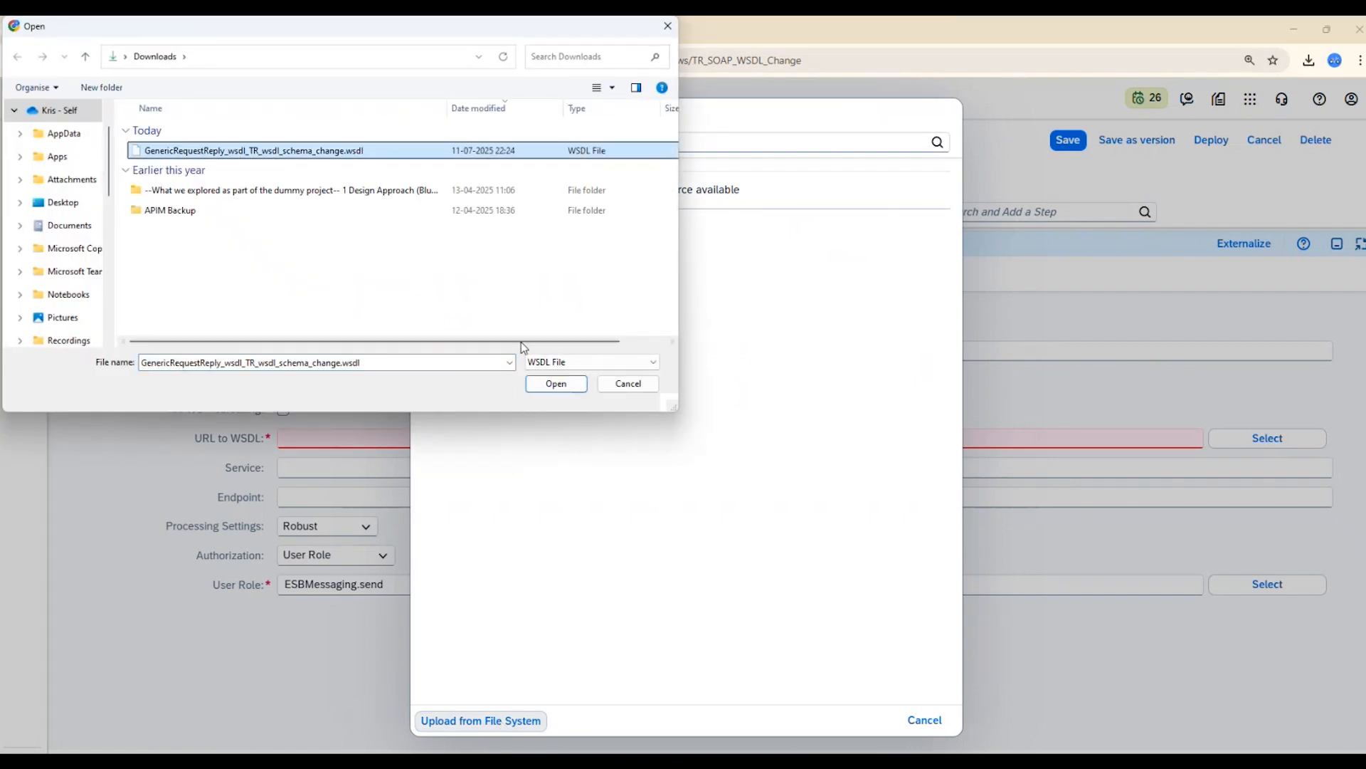
click(548, 387)
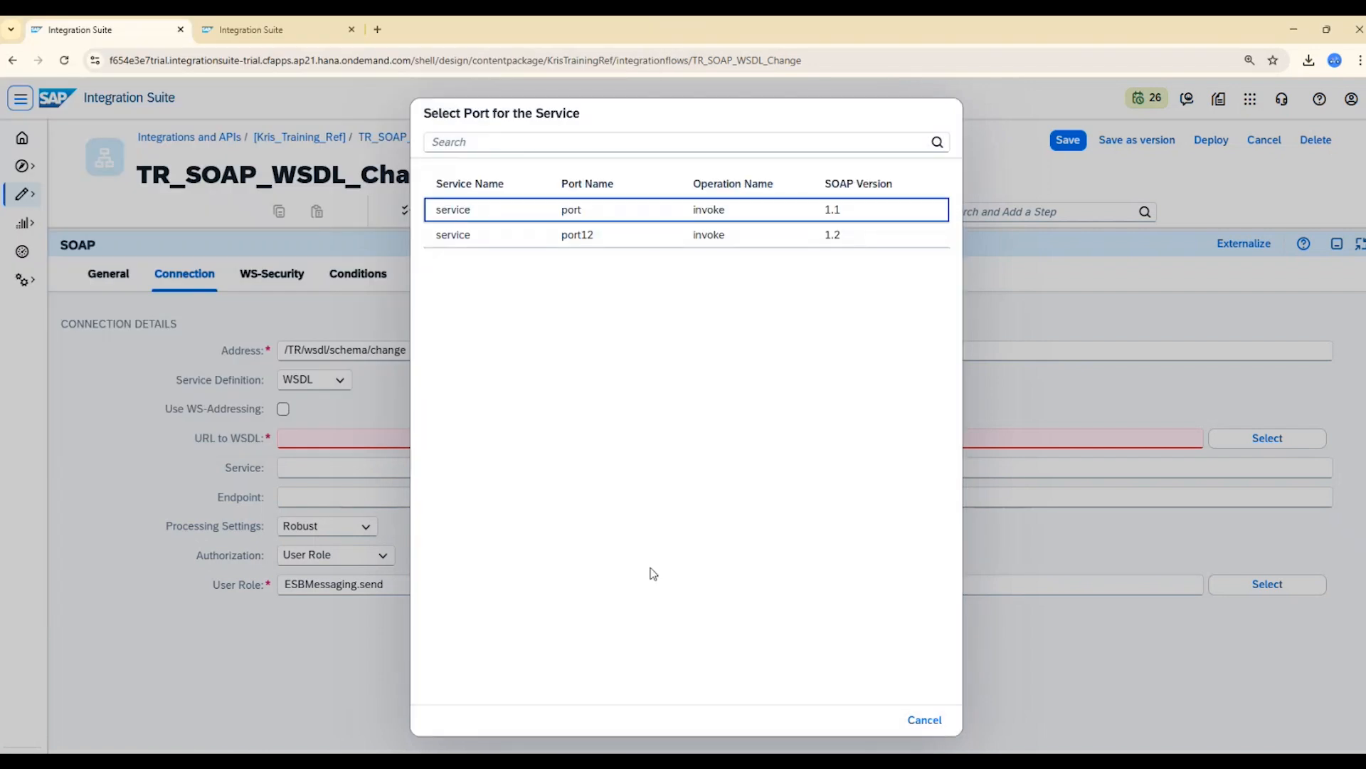
click(500, 215)
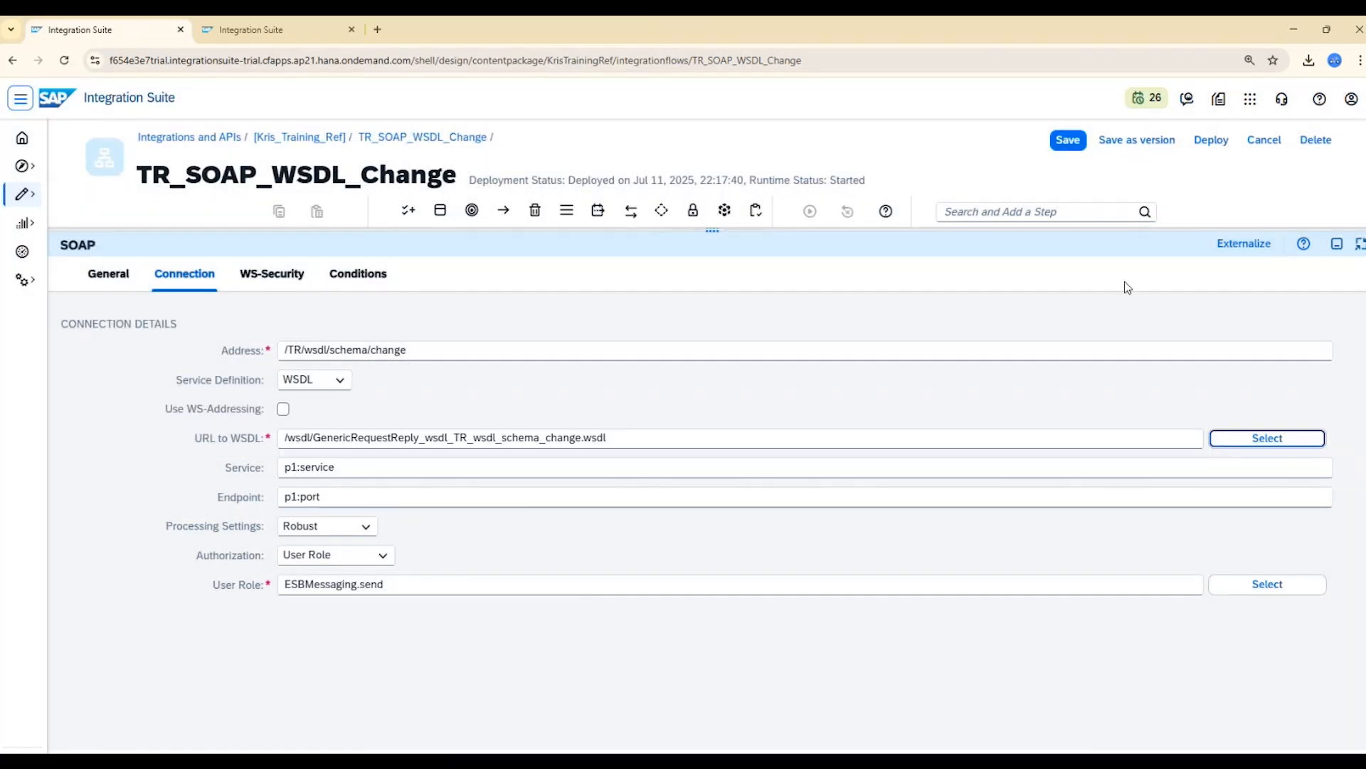
click(1337, 249)
Check the namespace mapping in the integration flow's runtime configuration and deploy TR_SOAP_WSDL_Change.
click(1029, 304)
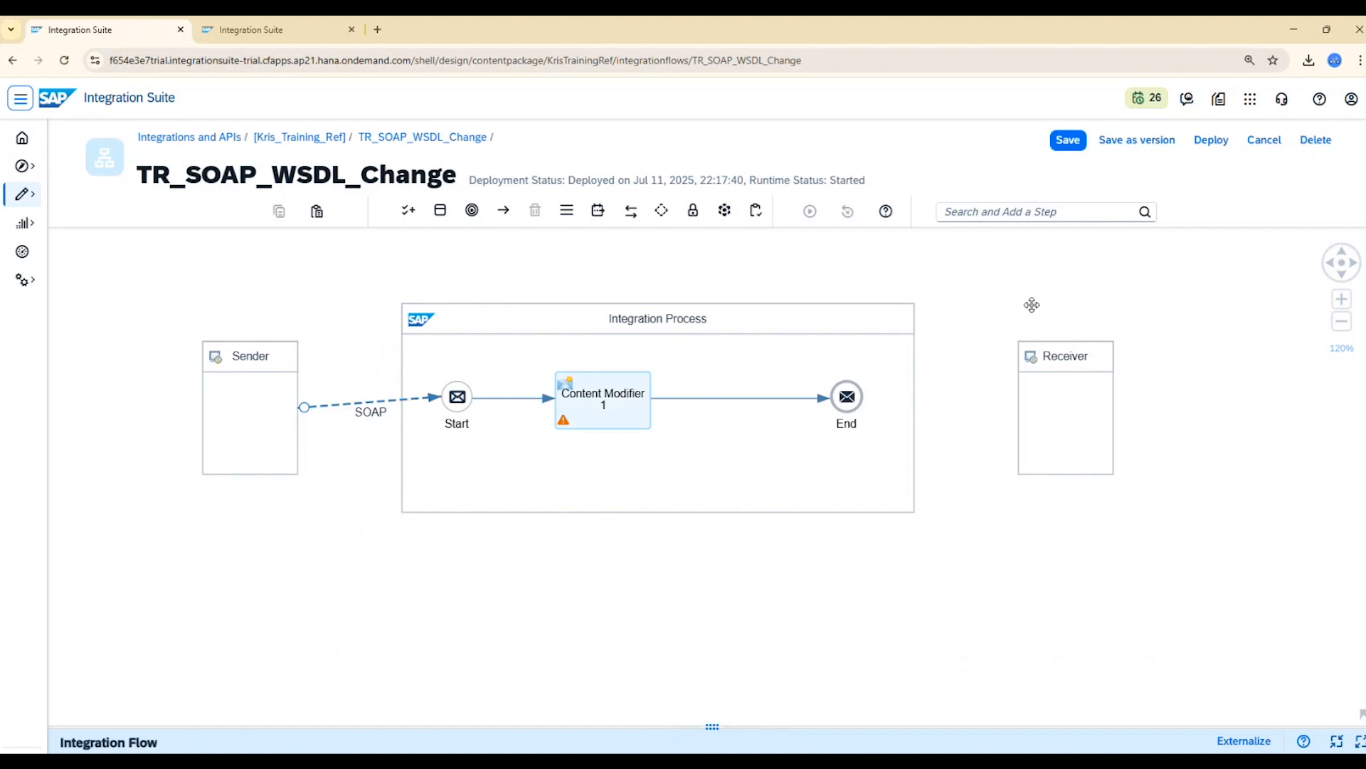
click(484, 570)
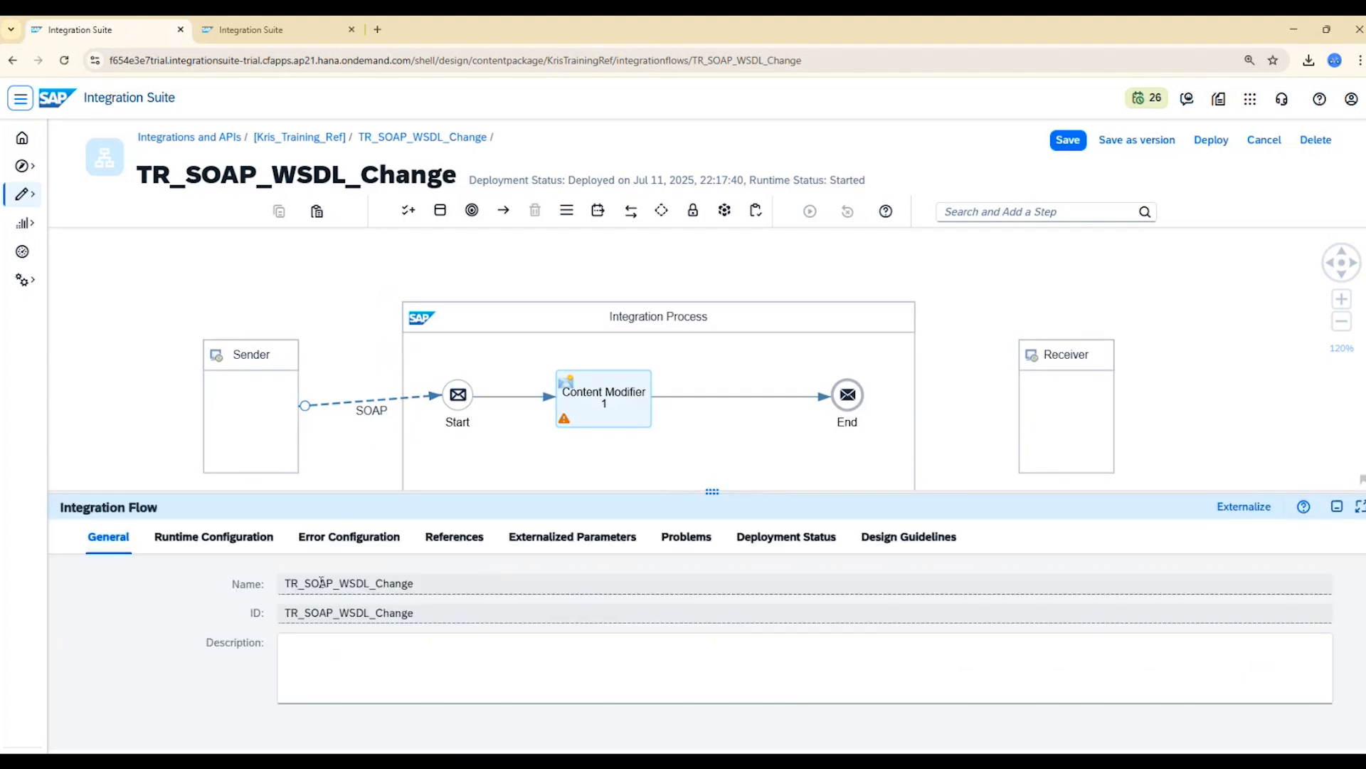
click(235, 540)
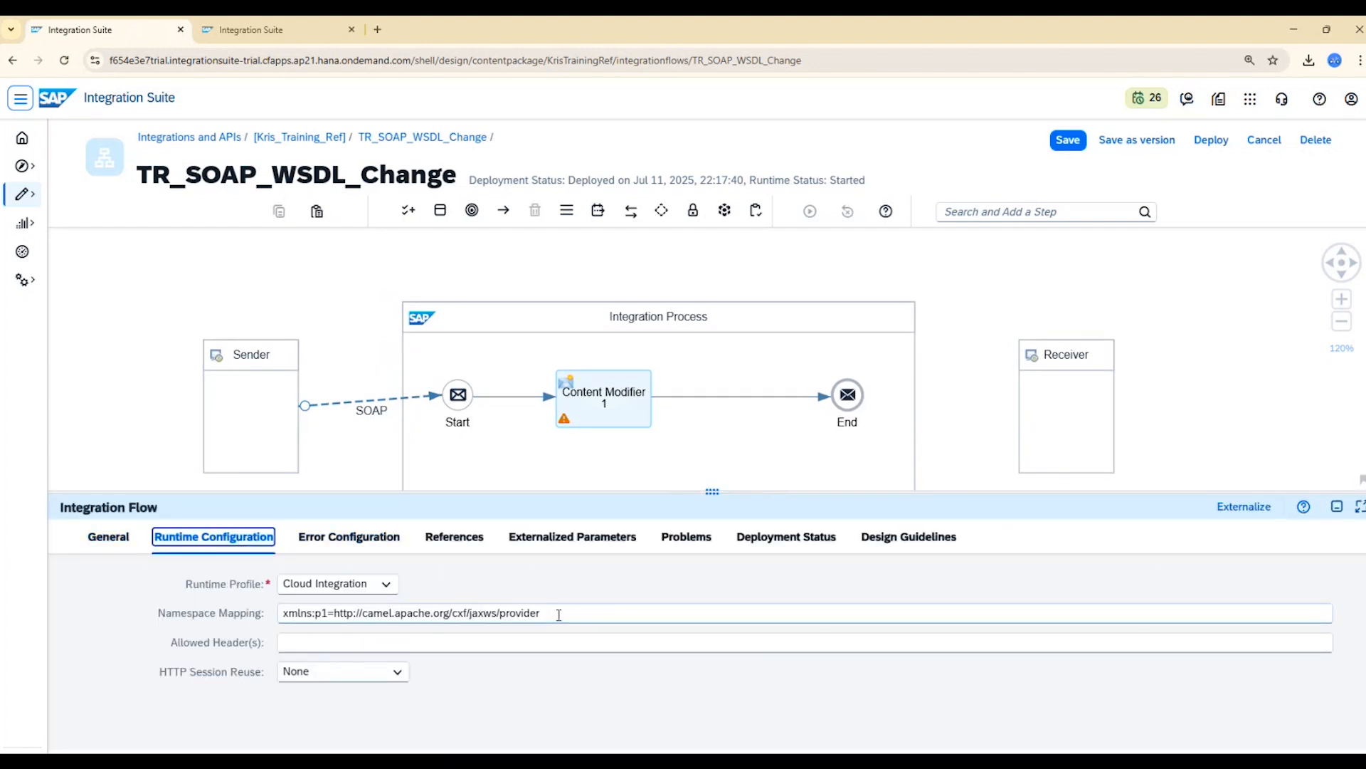
drag(555, 615, 269, 621)
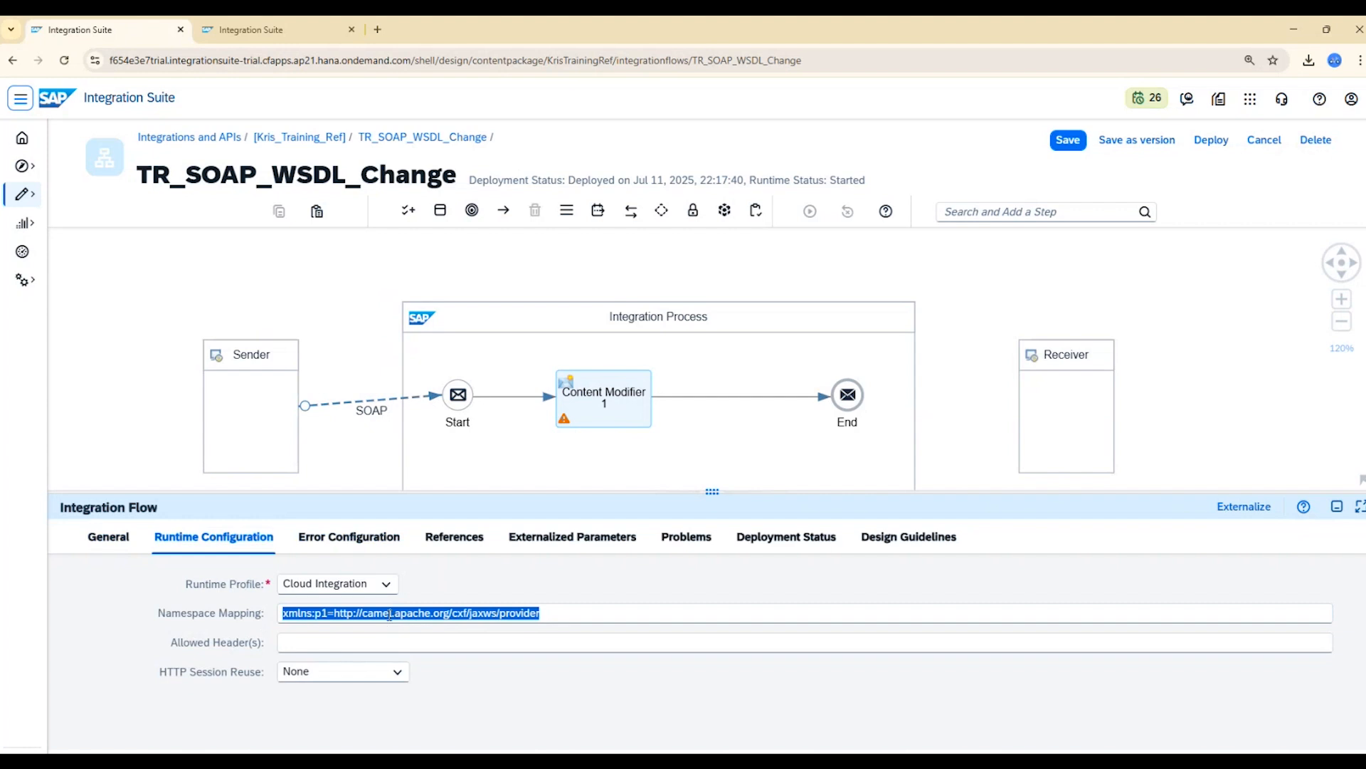
click(1220, 145)
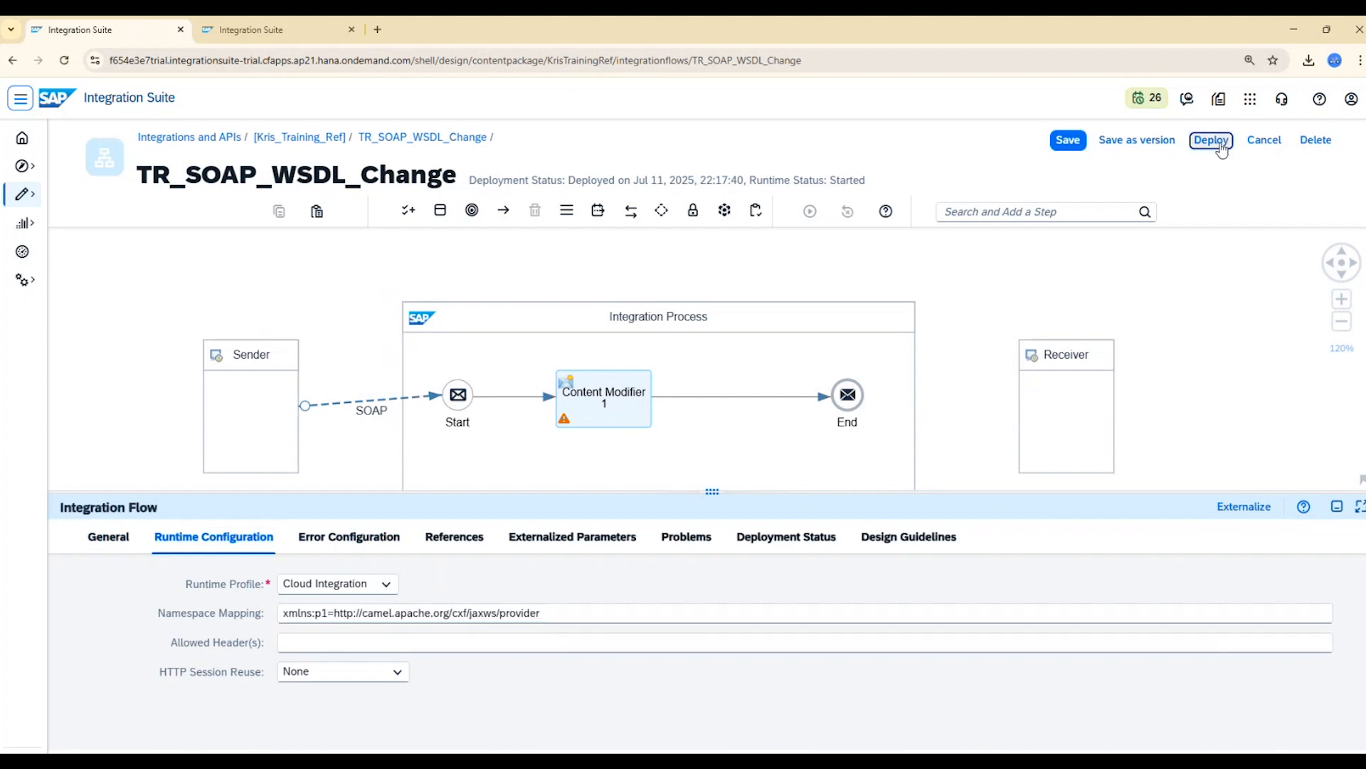
click(764, 475)
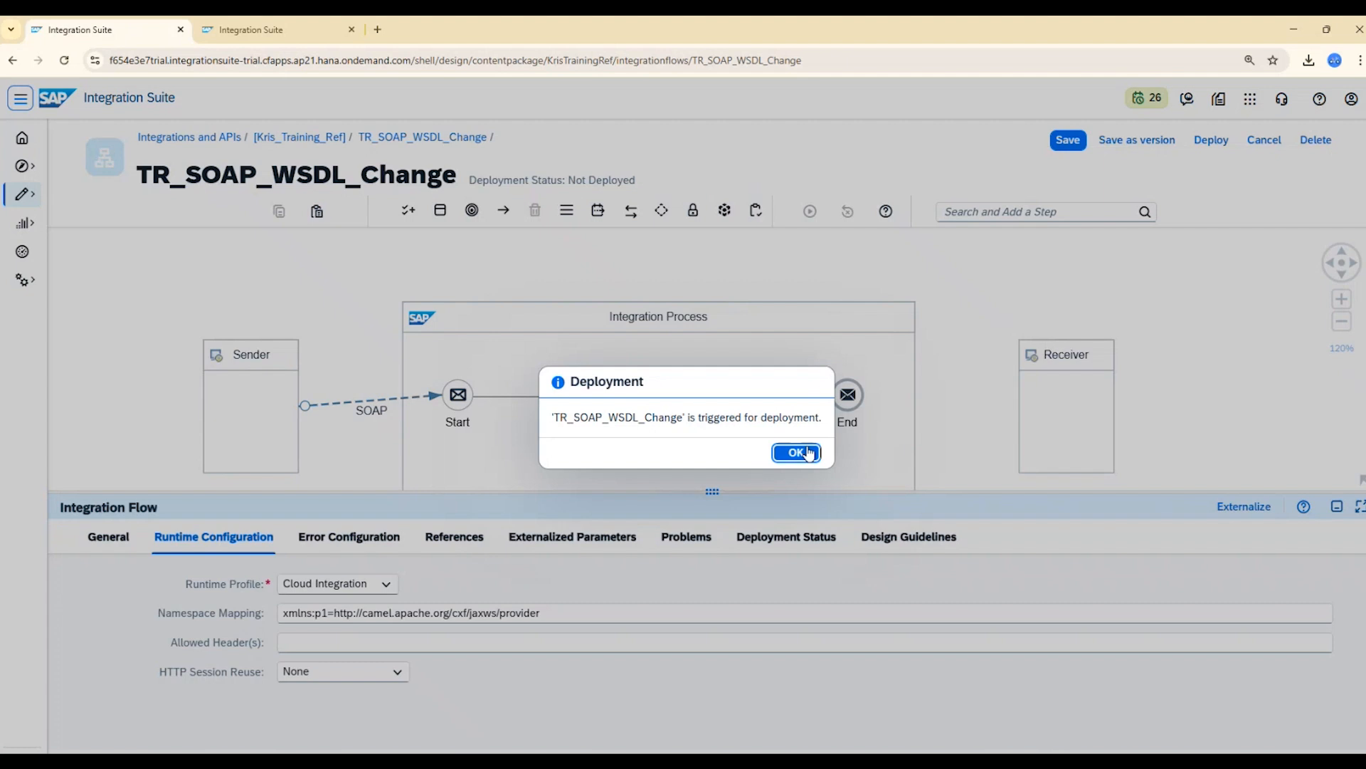
click(801, 453)
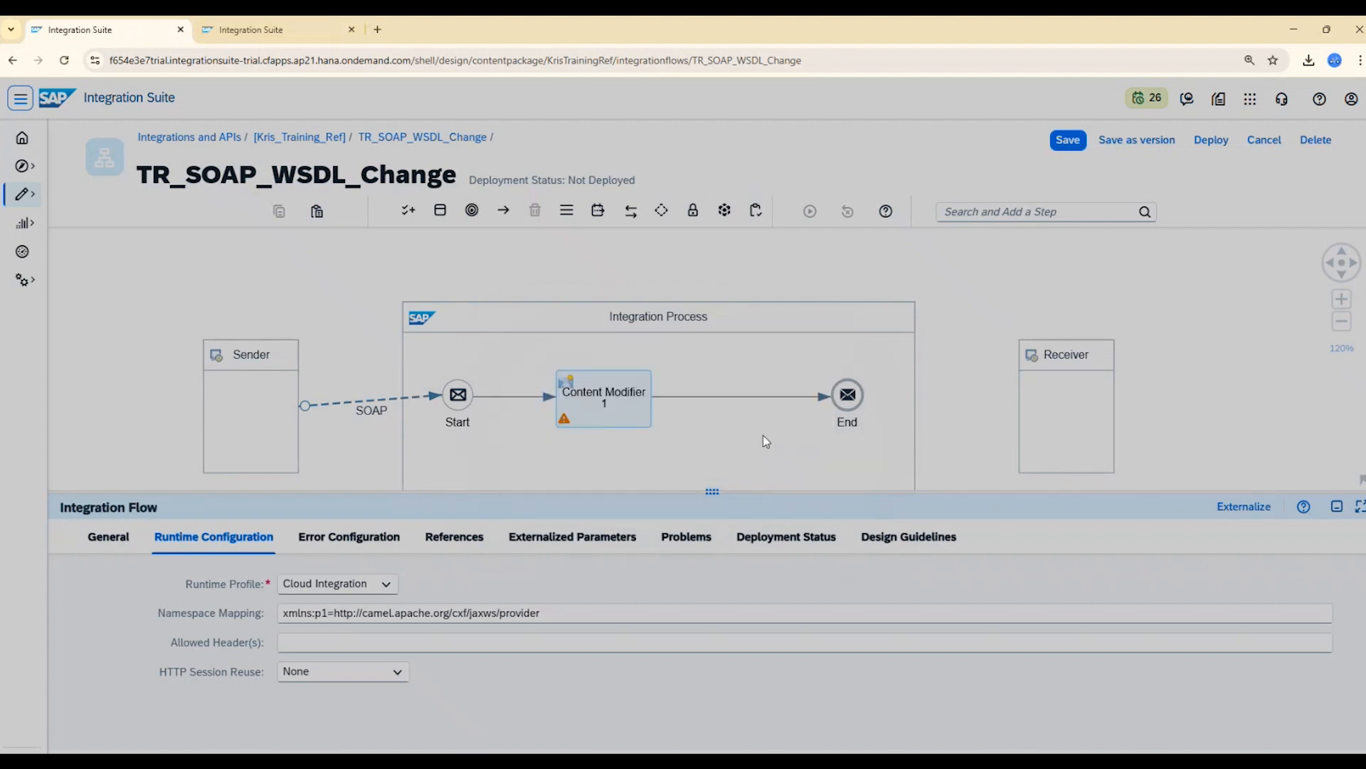
Refresh the deployed TR_SOAP_WSDL_Change flow in the integration content monitor and copy its endpoint URL.
click(313, 34)
click(560, 261)
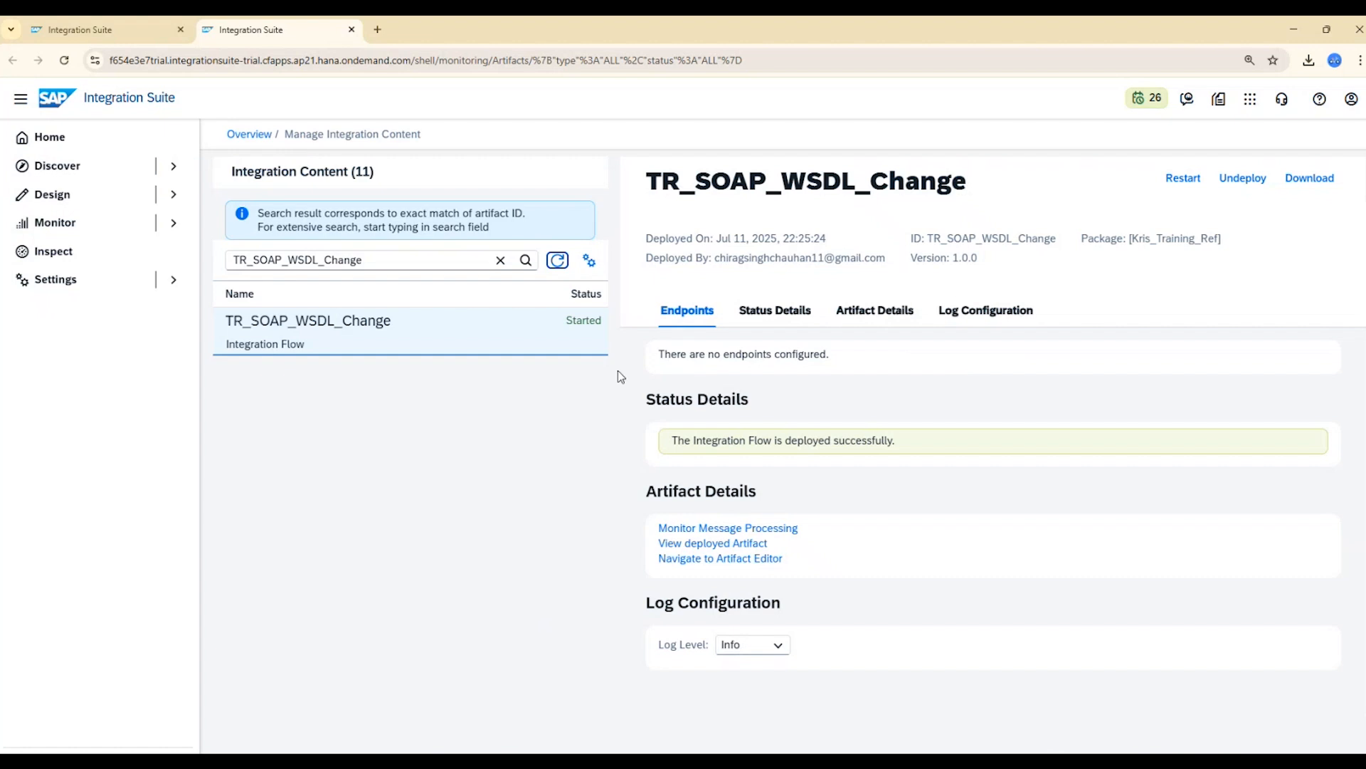
click(560, 262)
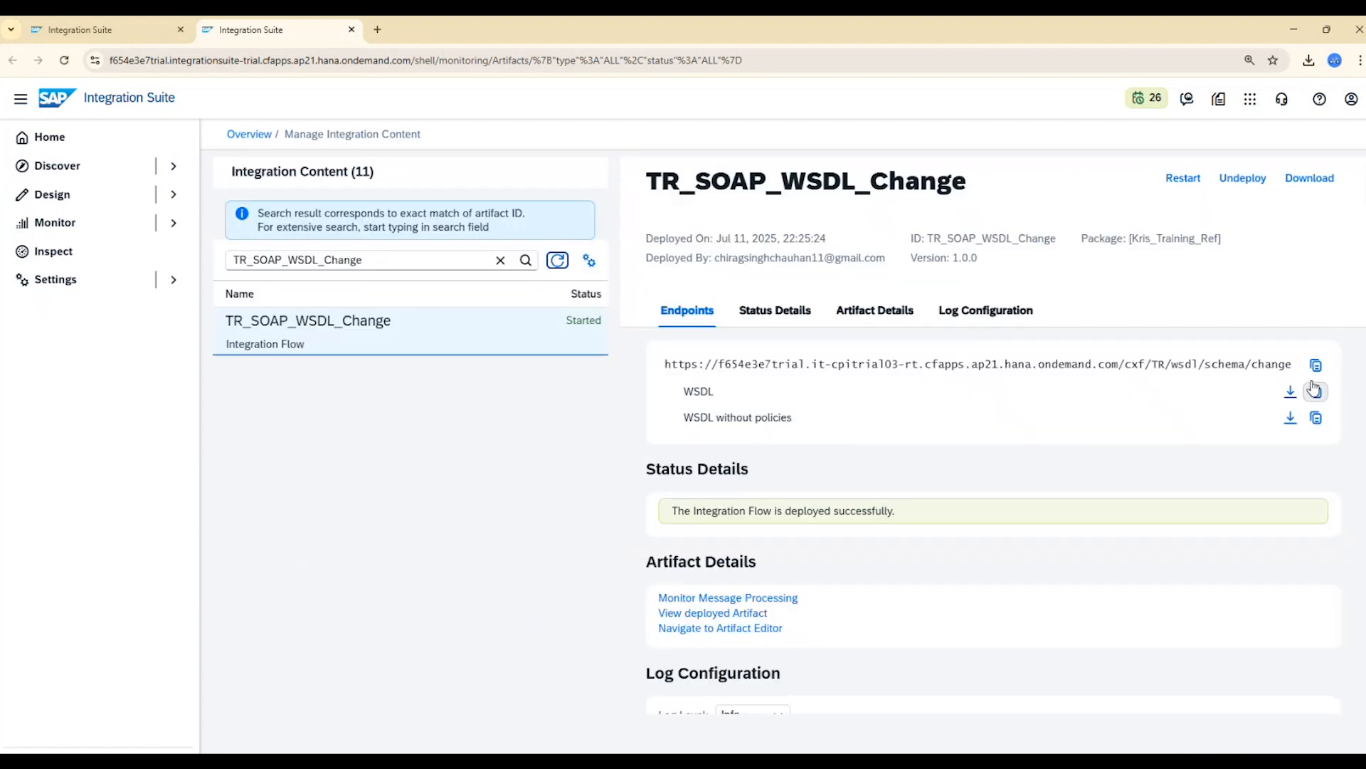
click(1317, 366)
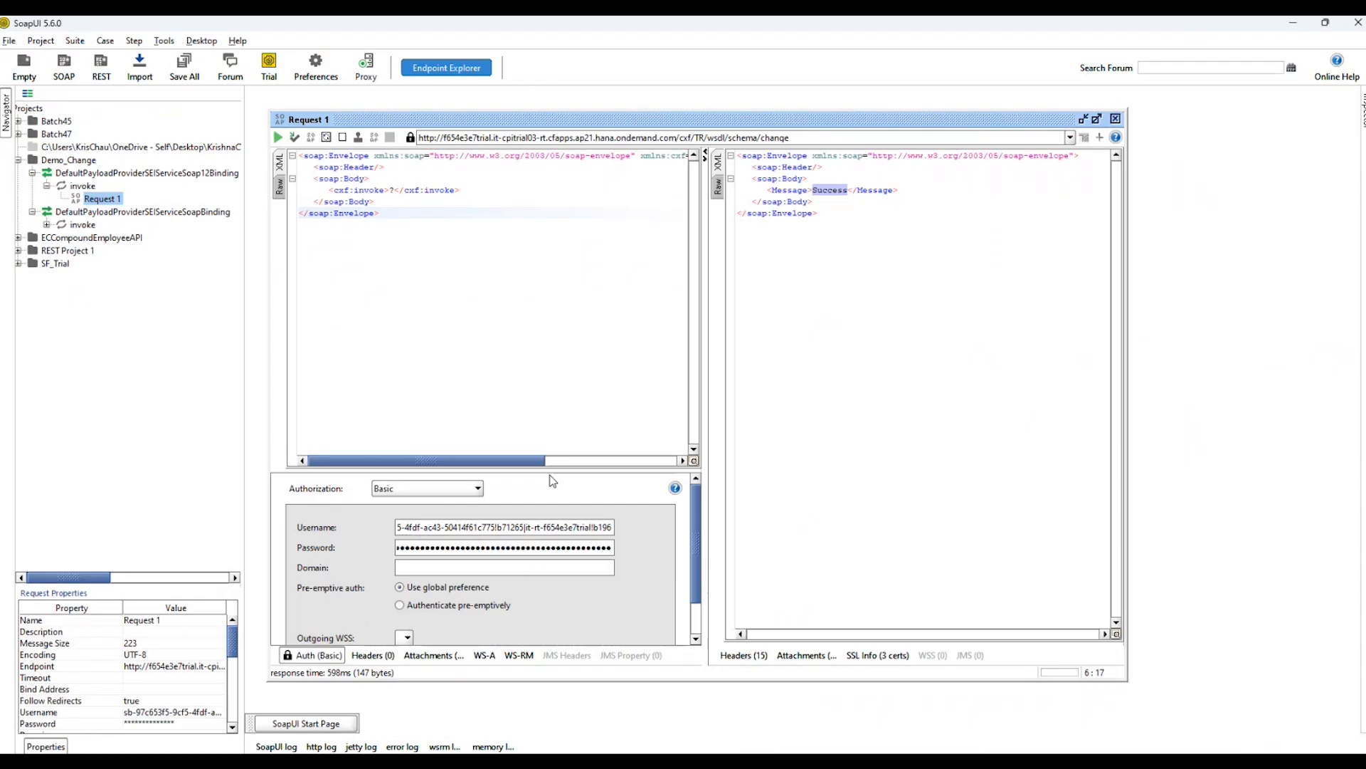
In SoapUI, start a new SOAP project with the copied endpoint URL plus ?wsdl as the initial WSDL.
click(9, 41)
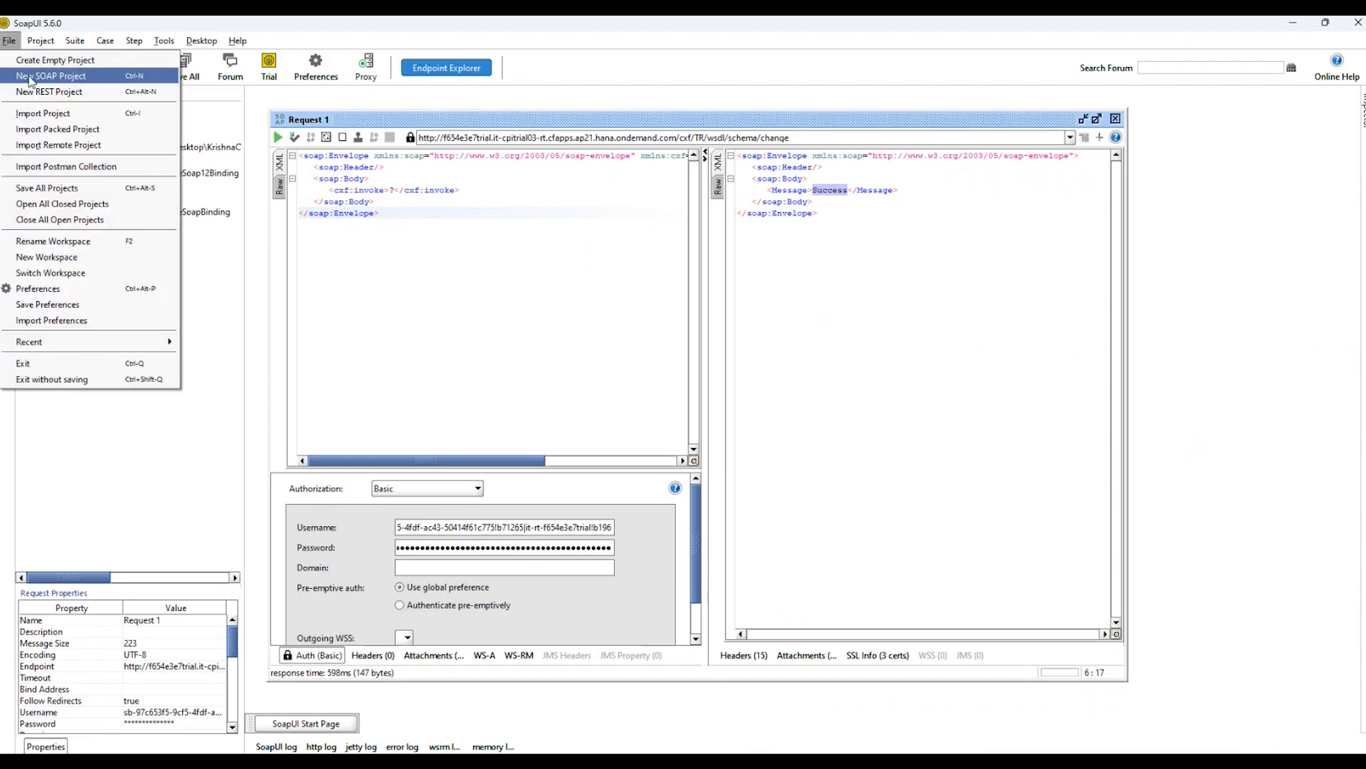
click(43, 73)
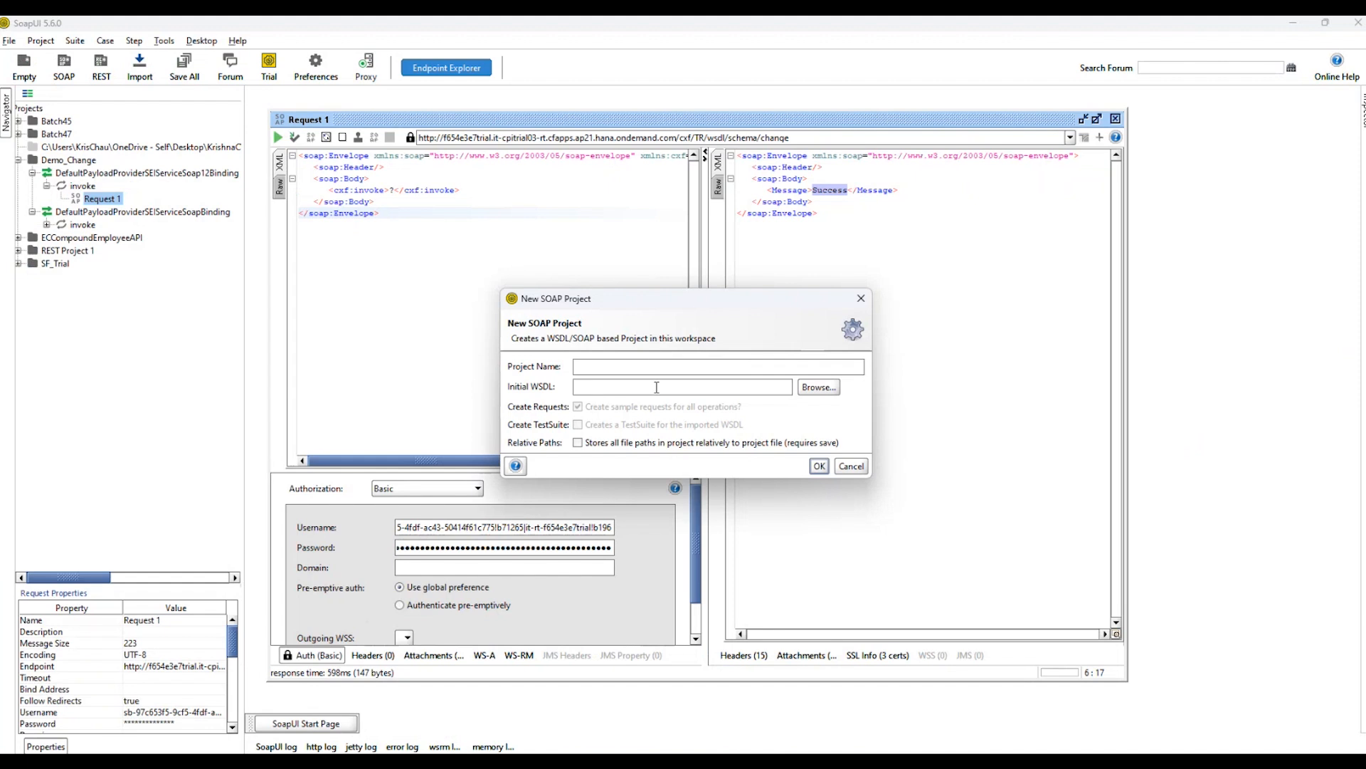
key(ctrl+v)
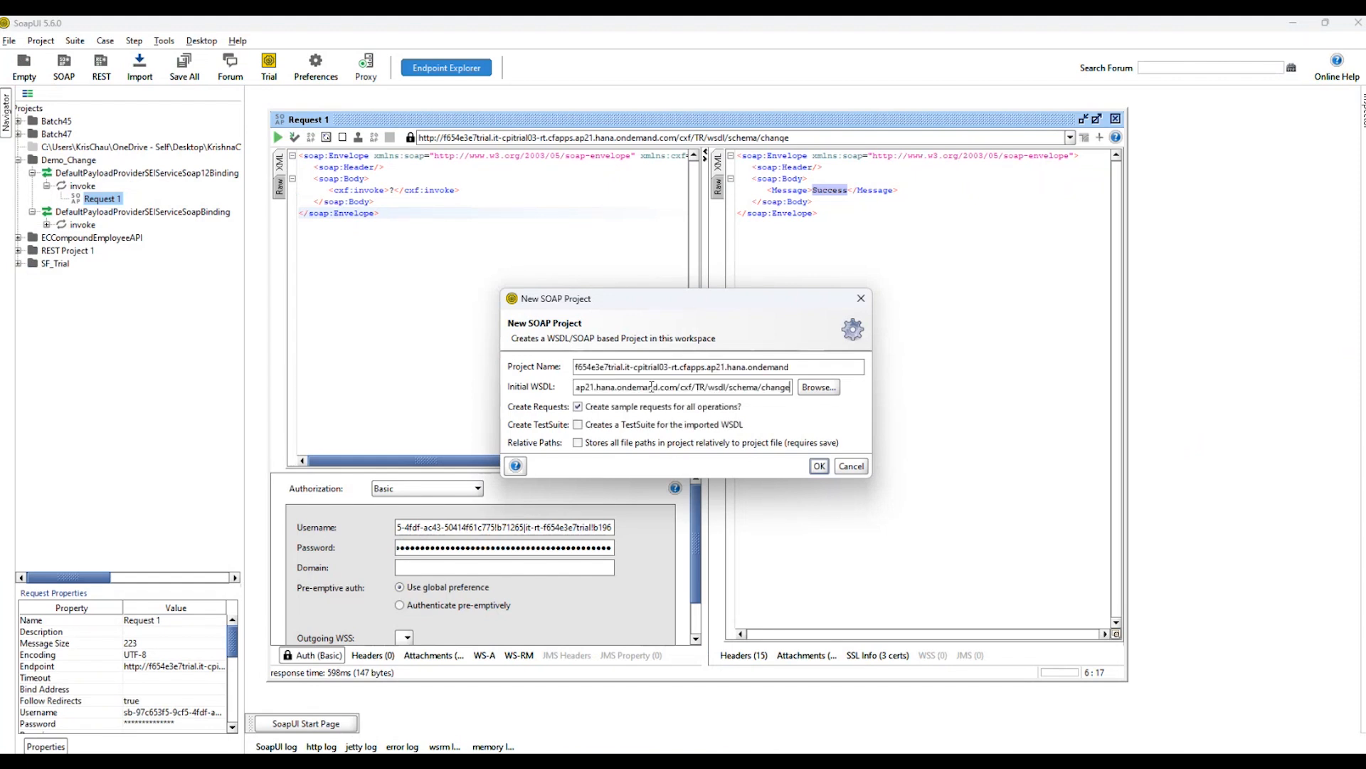
text(?wsdl)
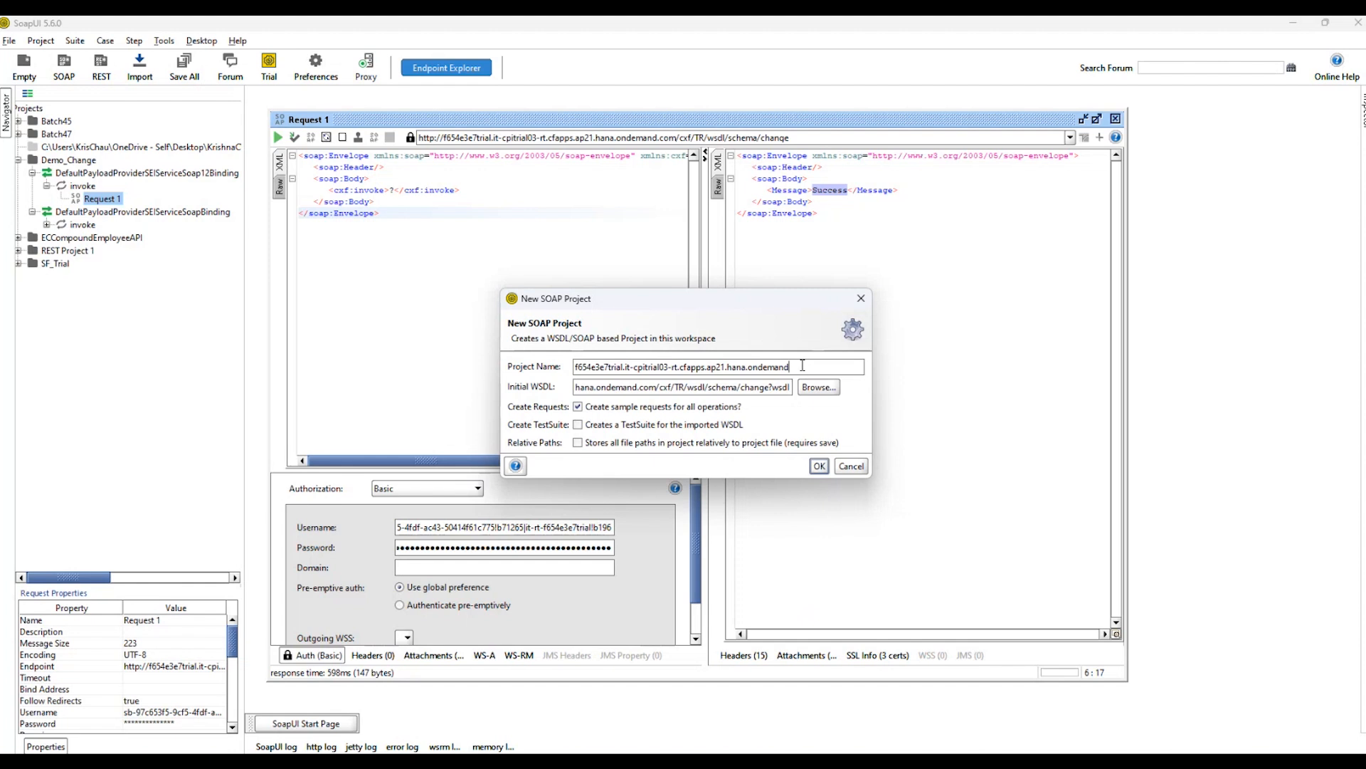
Name the new SOAP project Demo_Change_NewSchema and create it.
drag(809, 367, 574, 375)
text(Demo_change)
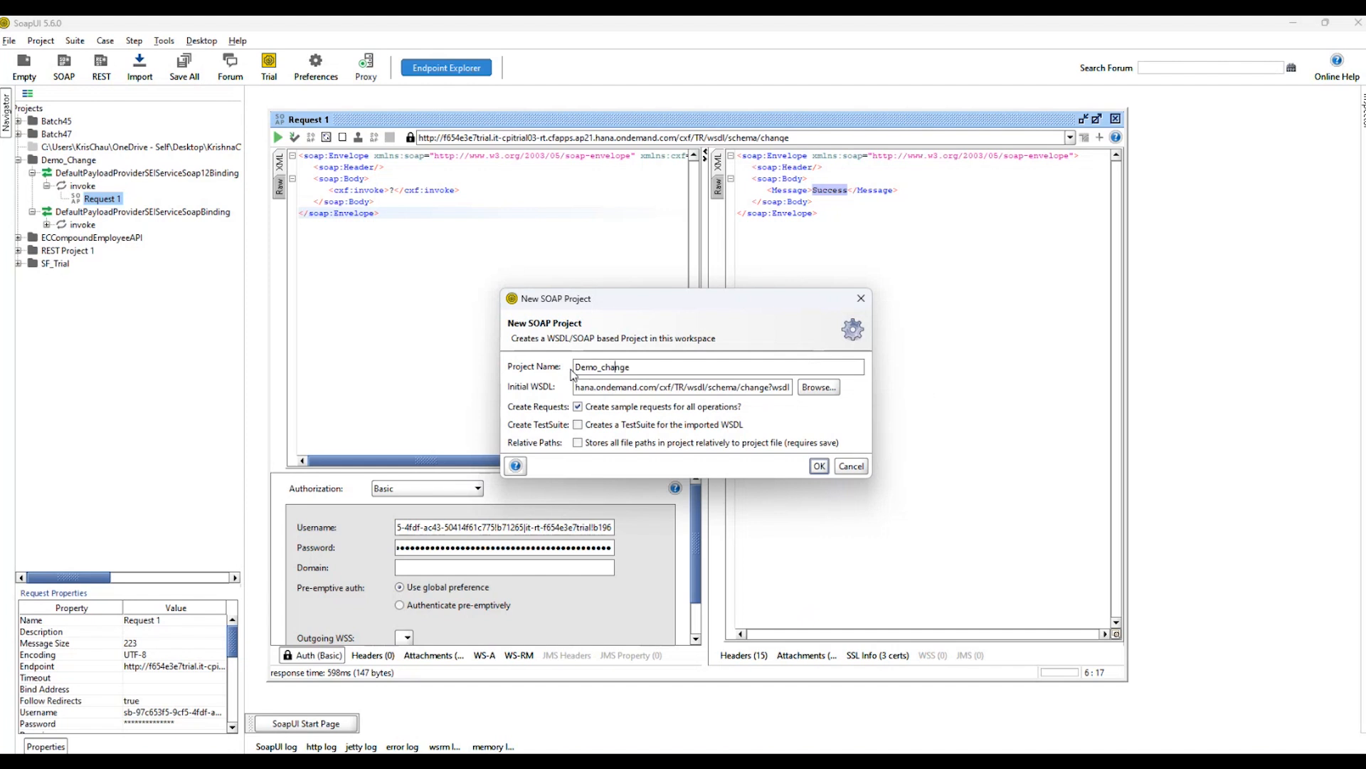
key(BackSpace)
text(c)
key(BackSpace)
text(Change_NewSchema)
click(819, 466)
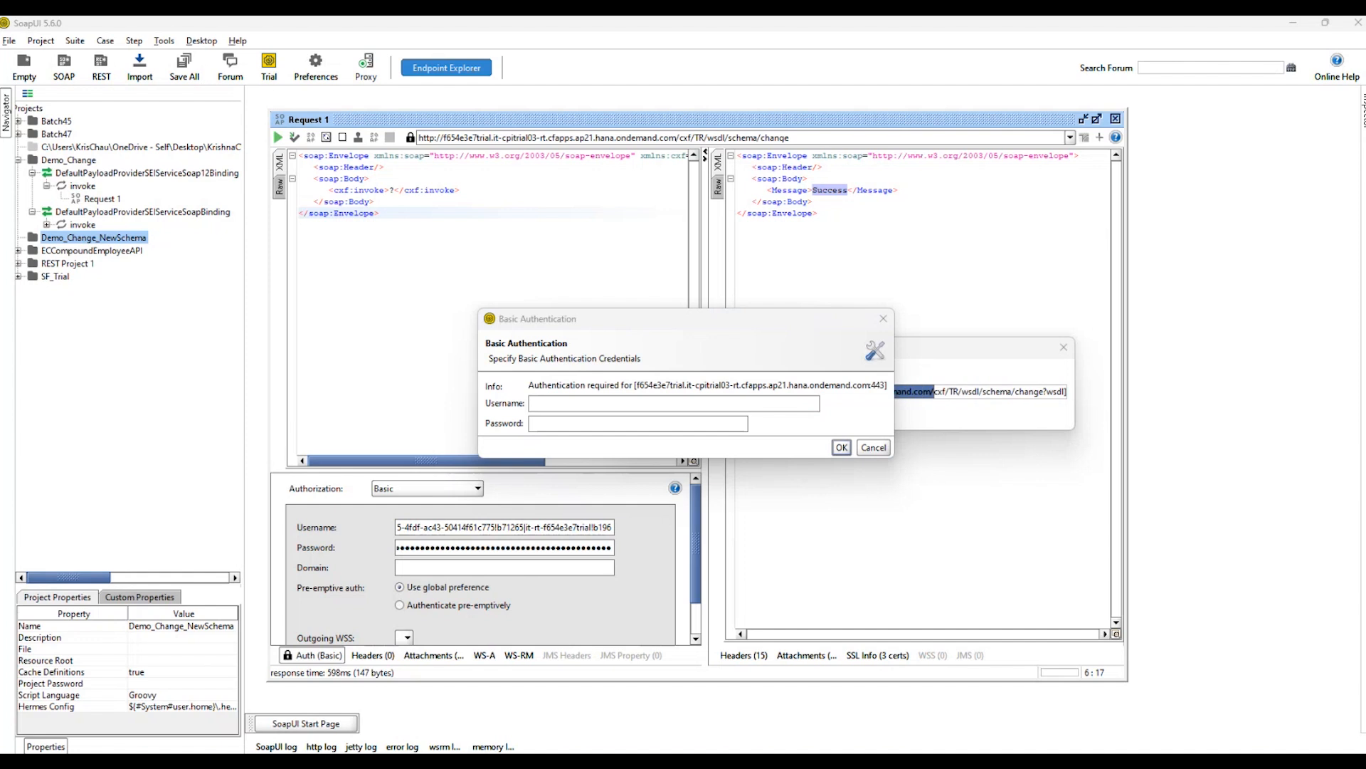
Paste the basic authentication username and password and submit them to load the WSDL definition.
click(662, 403)
key(ctrl+v)
click(660, 424)
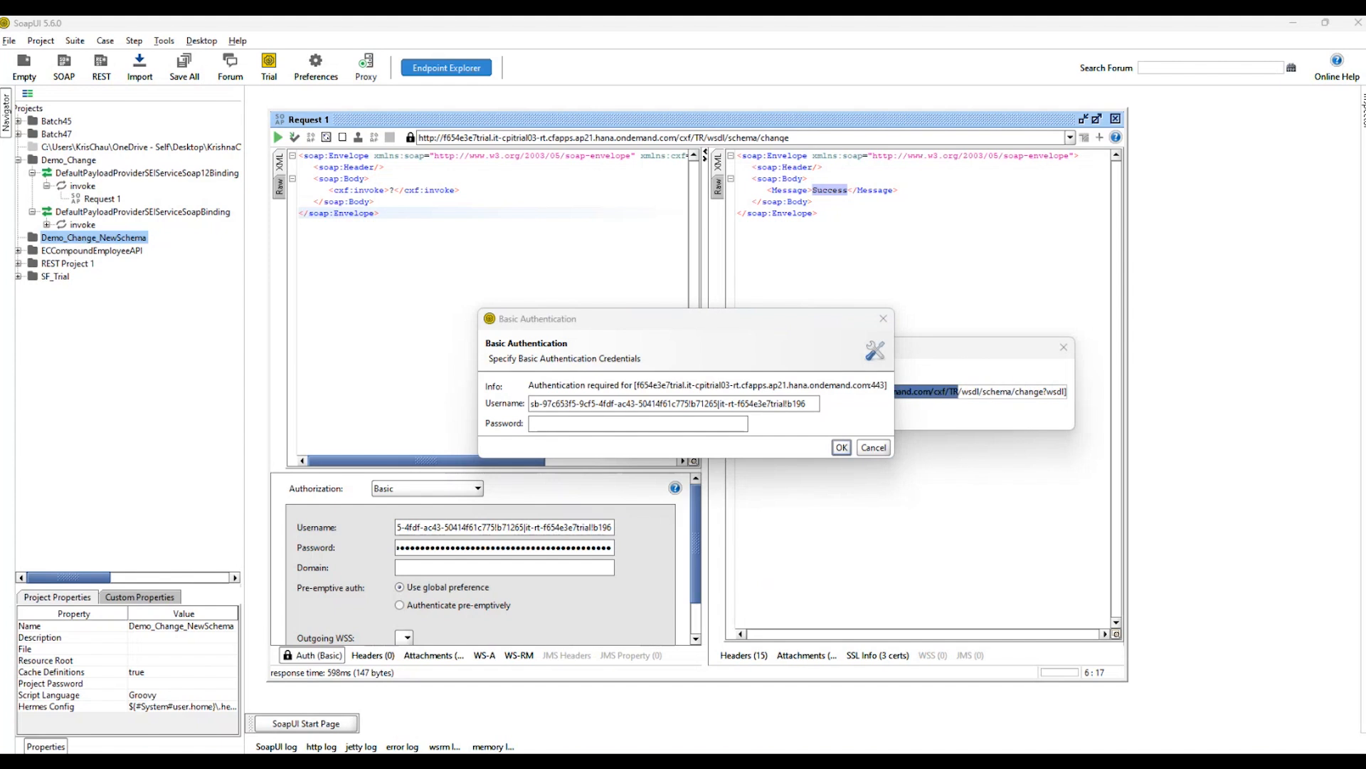
click(689, 426)
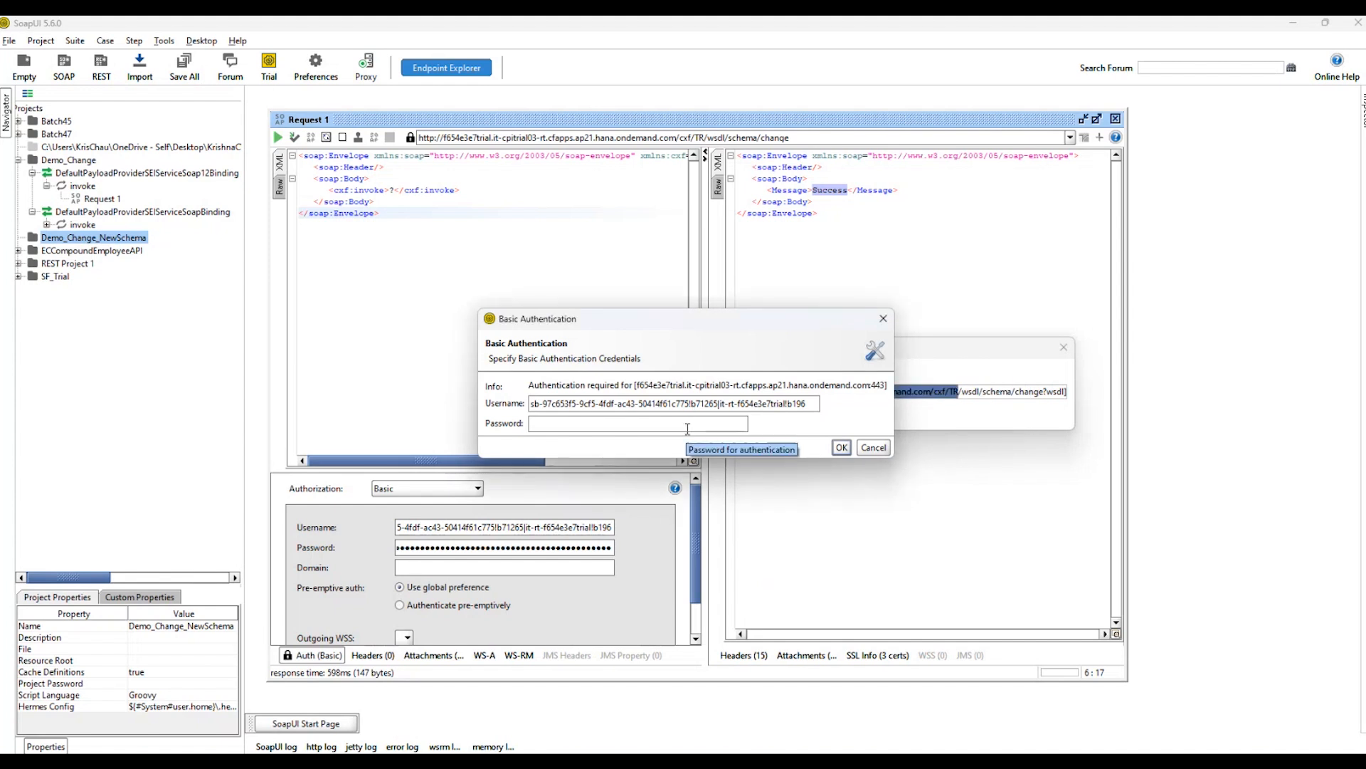
key(ctrl+v)
click(841, 447)
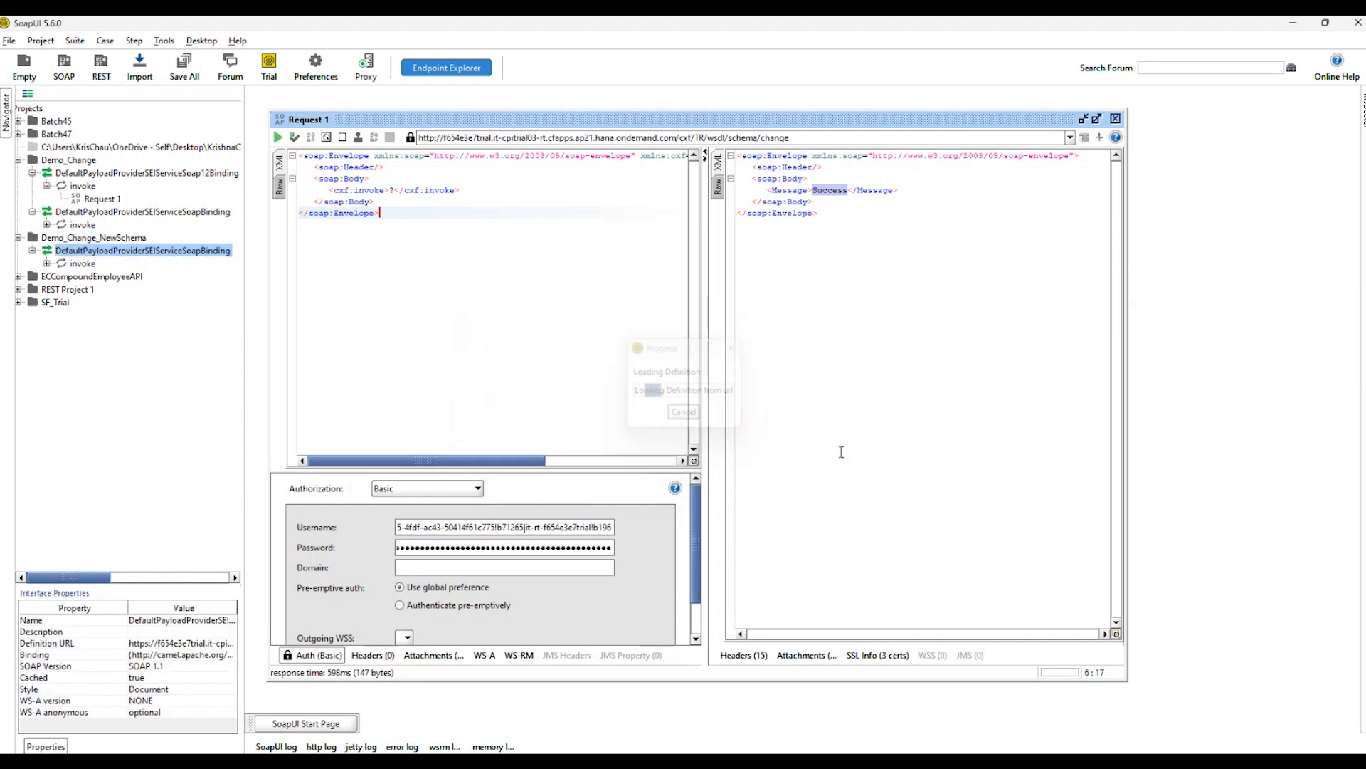
Open Request 1 under the invoke operation of Demo_Change_NewSchema and examine its generated XML body.
click(47, 263)
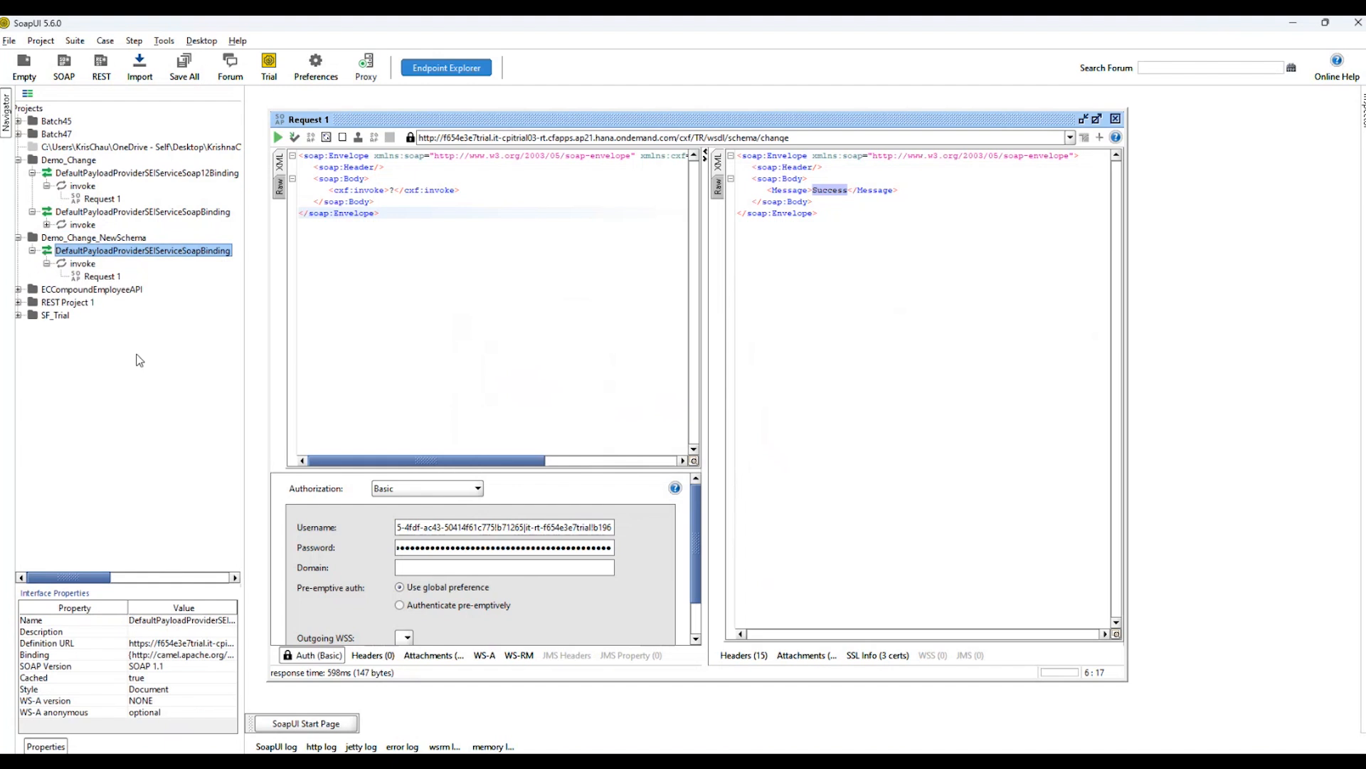
click(95, 276)
double_click(95, 278)
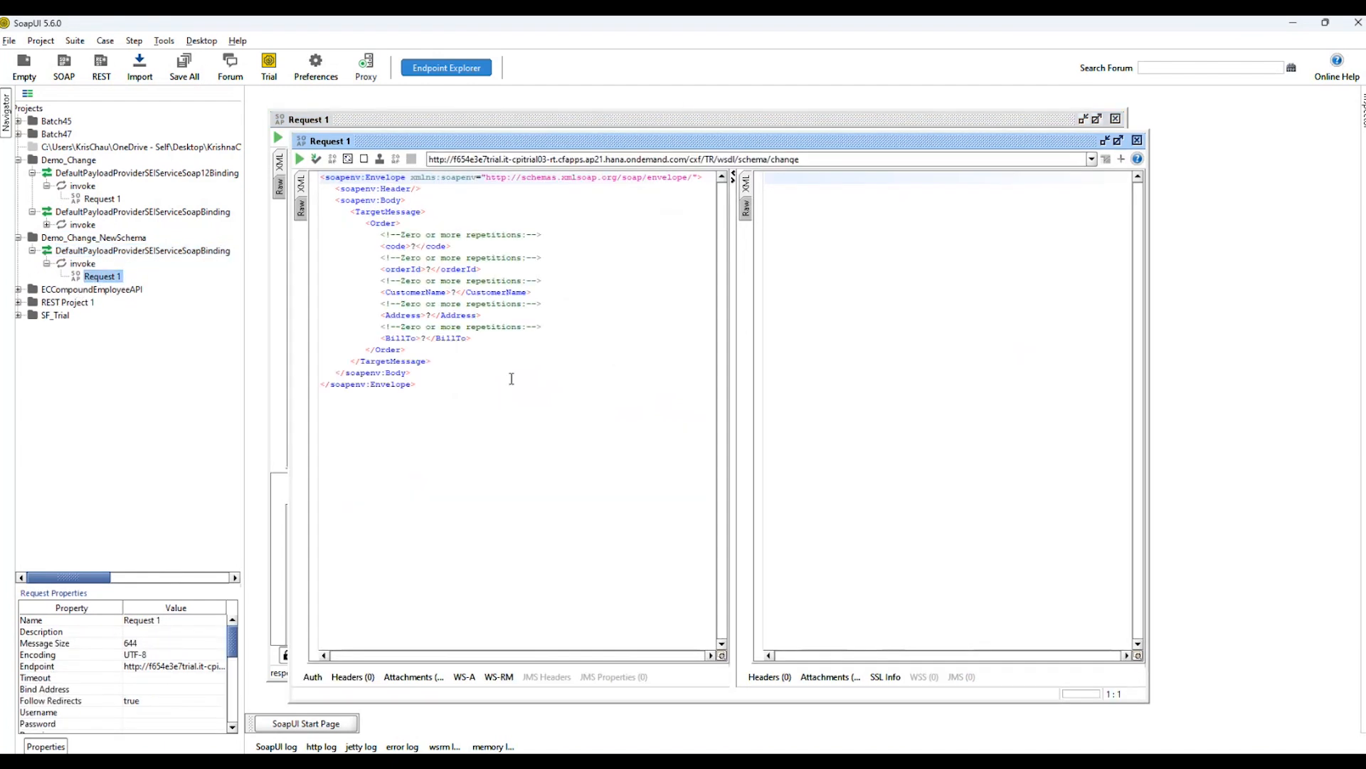
key(ctrl+a)
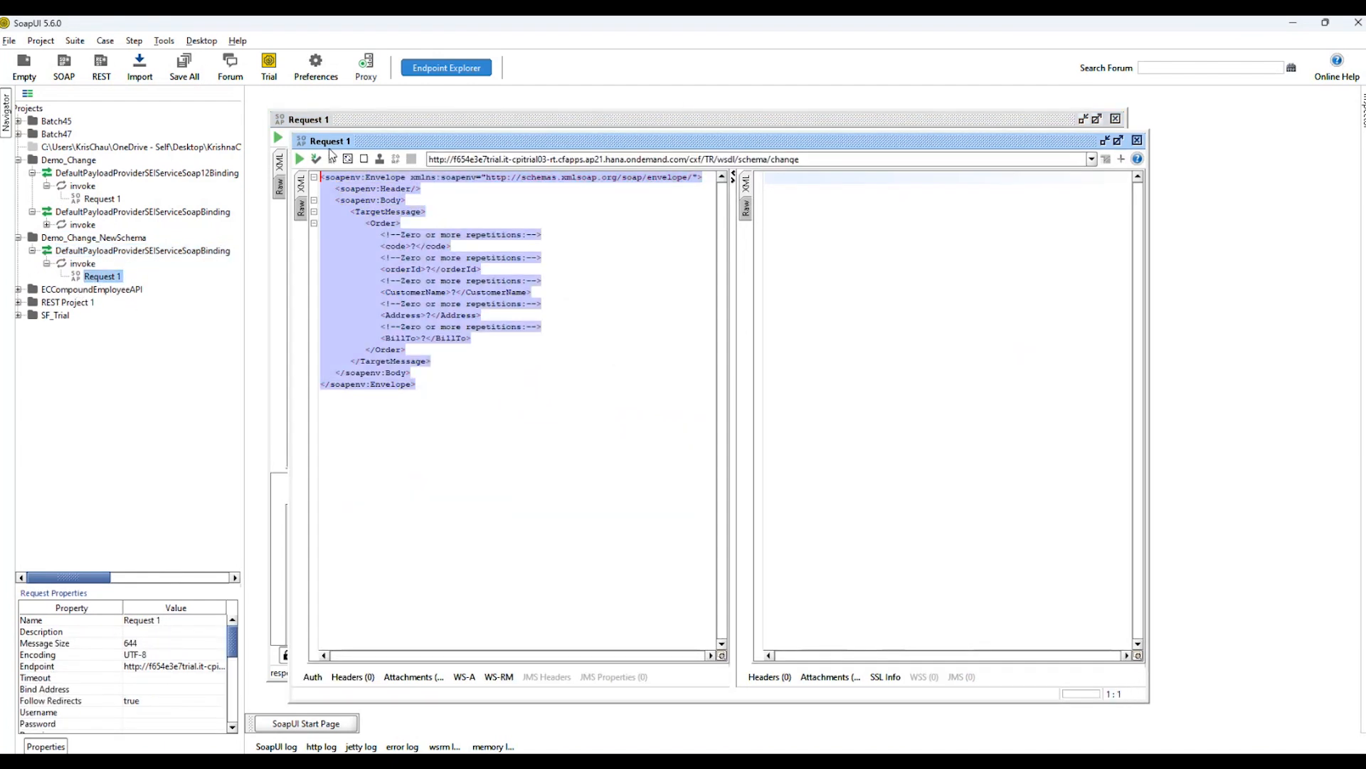
click(698, 406)
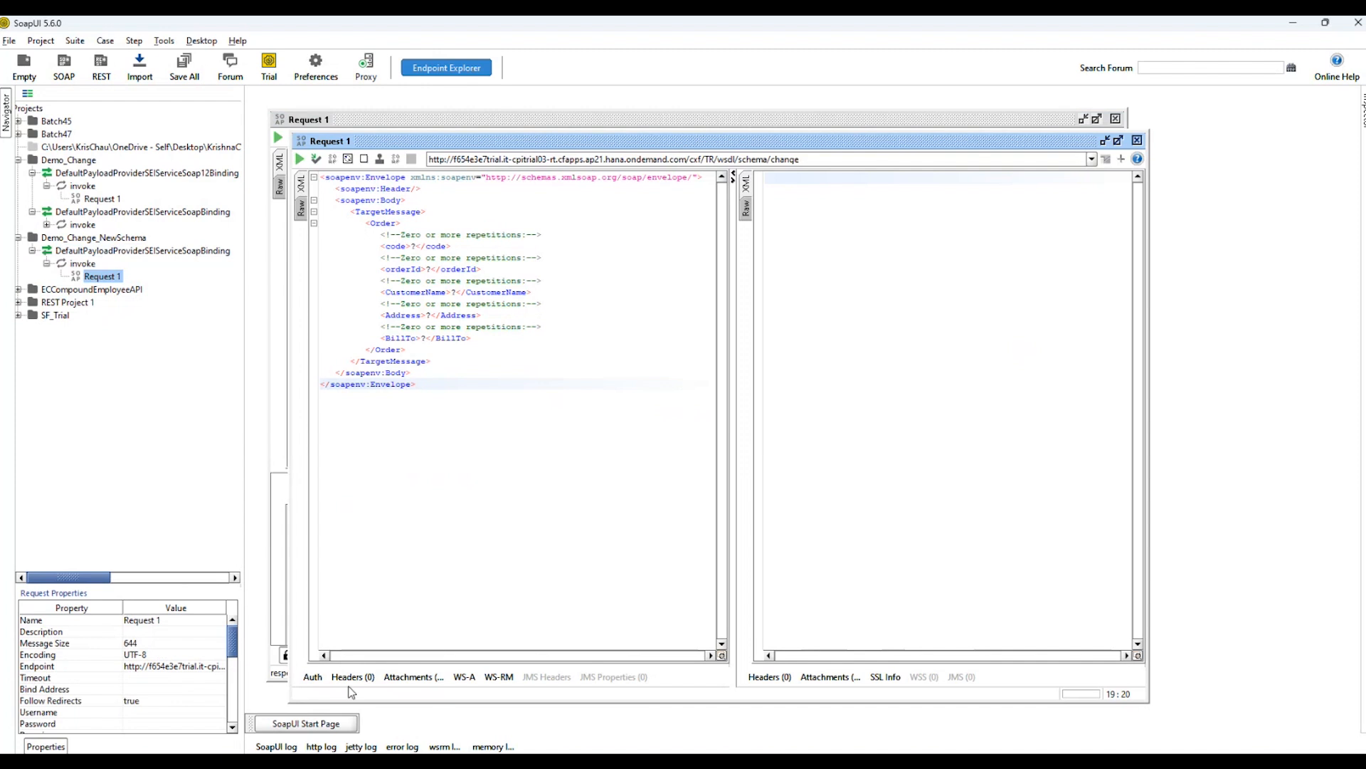
Add a new authorization of type Basic to the Demo_Change_NewSchema request.
click(313, 677)
click(477, 511)
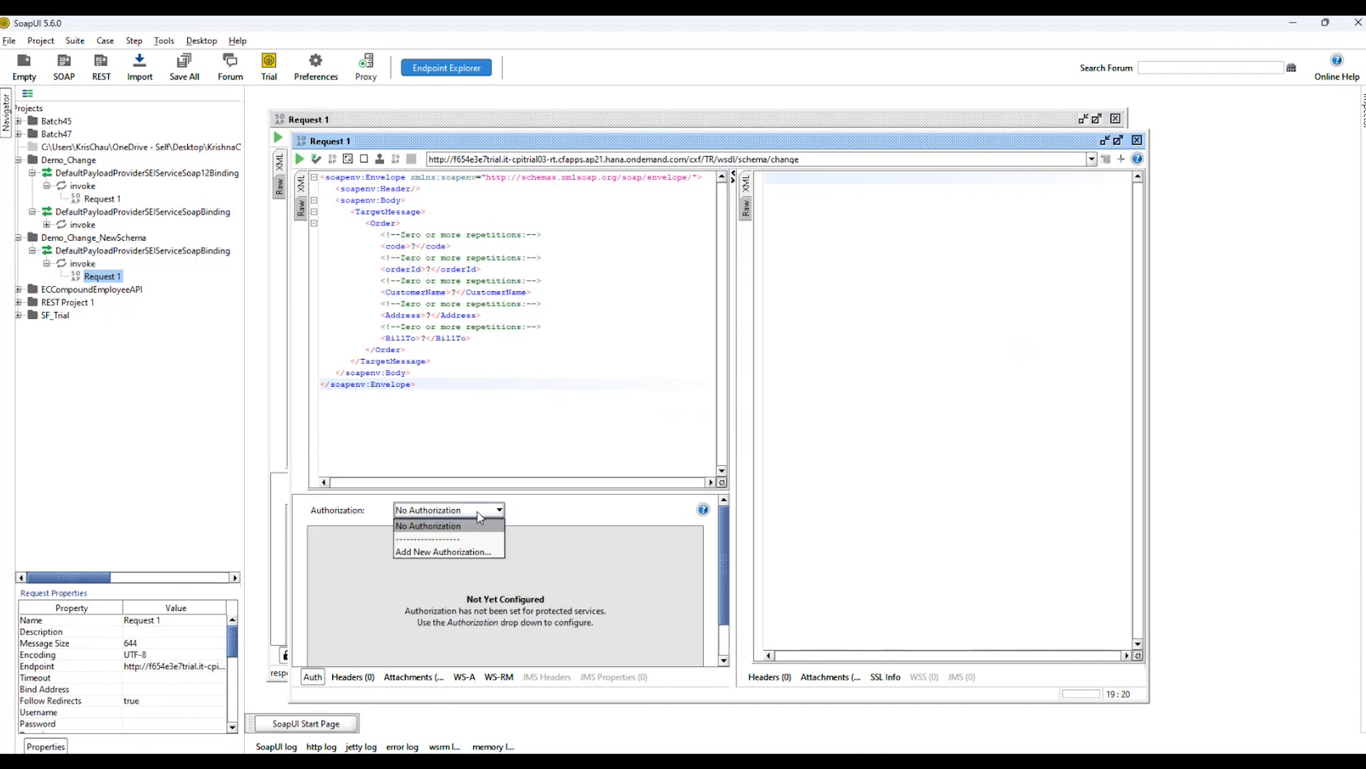
click(429, 553)
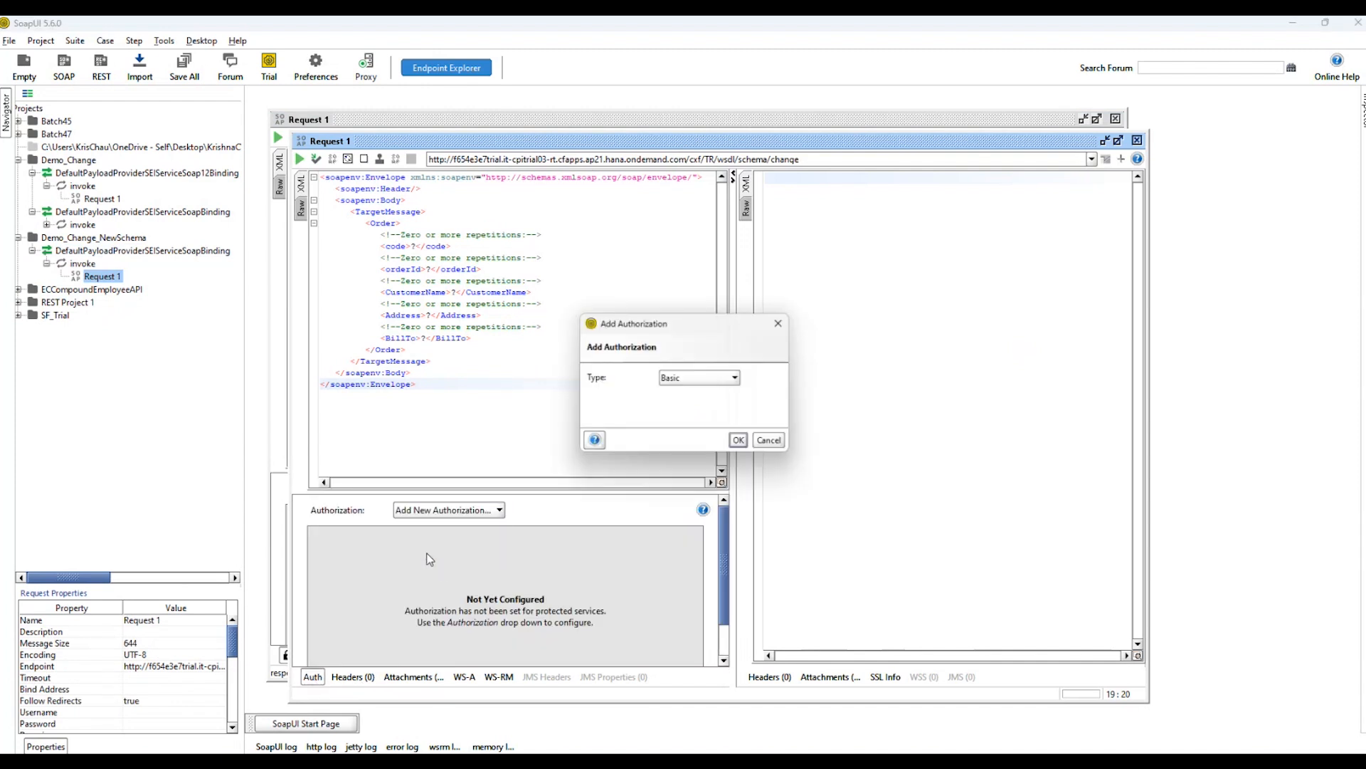
click(743, 443)
Paste the username and password into the request's basic authorization settings.
key(alt+Tab)
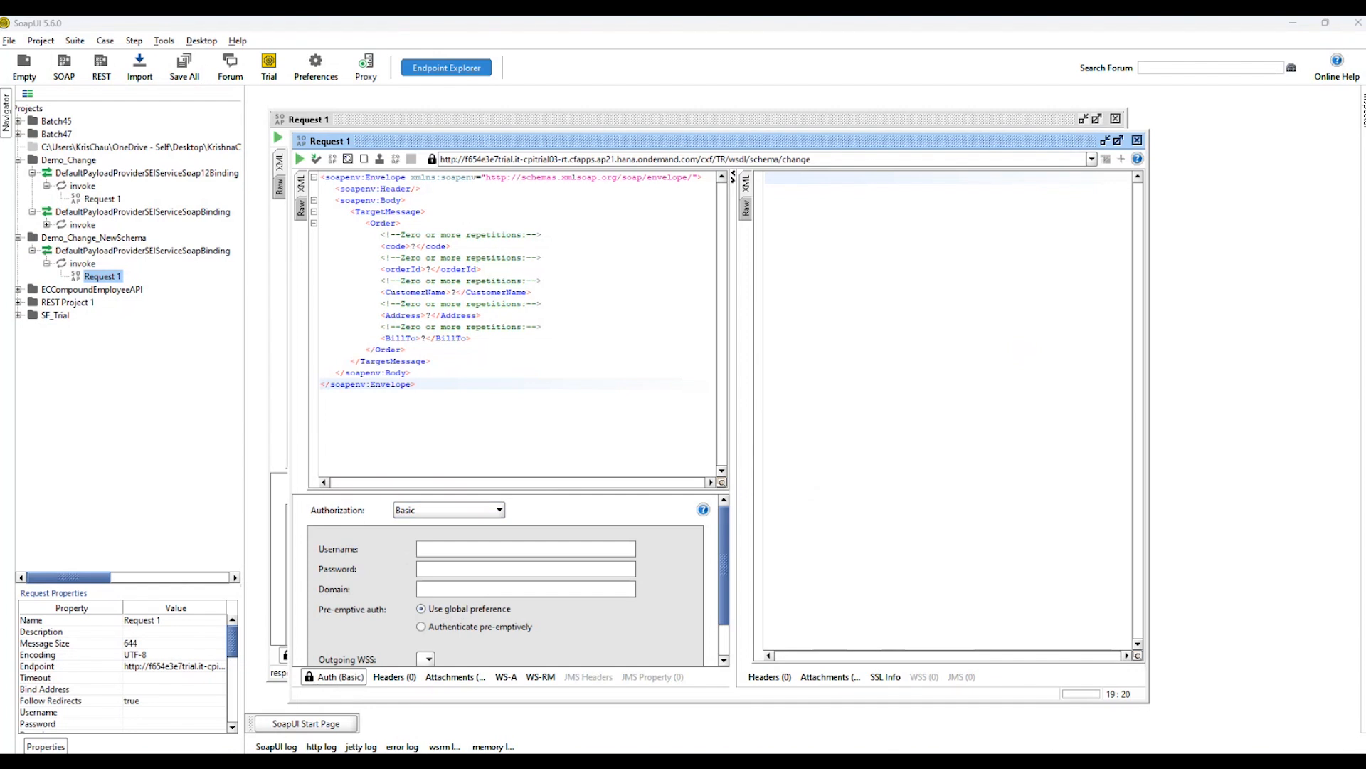
click(470, 567)
text(sb-97c653f5-9cf5-4fdf-ac43-50414f61c775!b71265|it-rt-f654e3e7trial!b196)
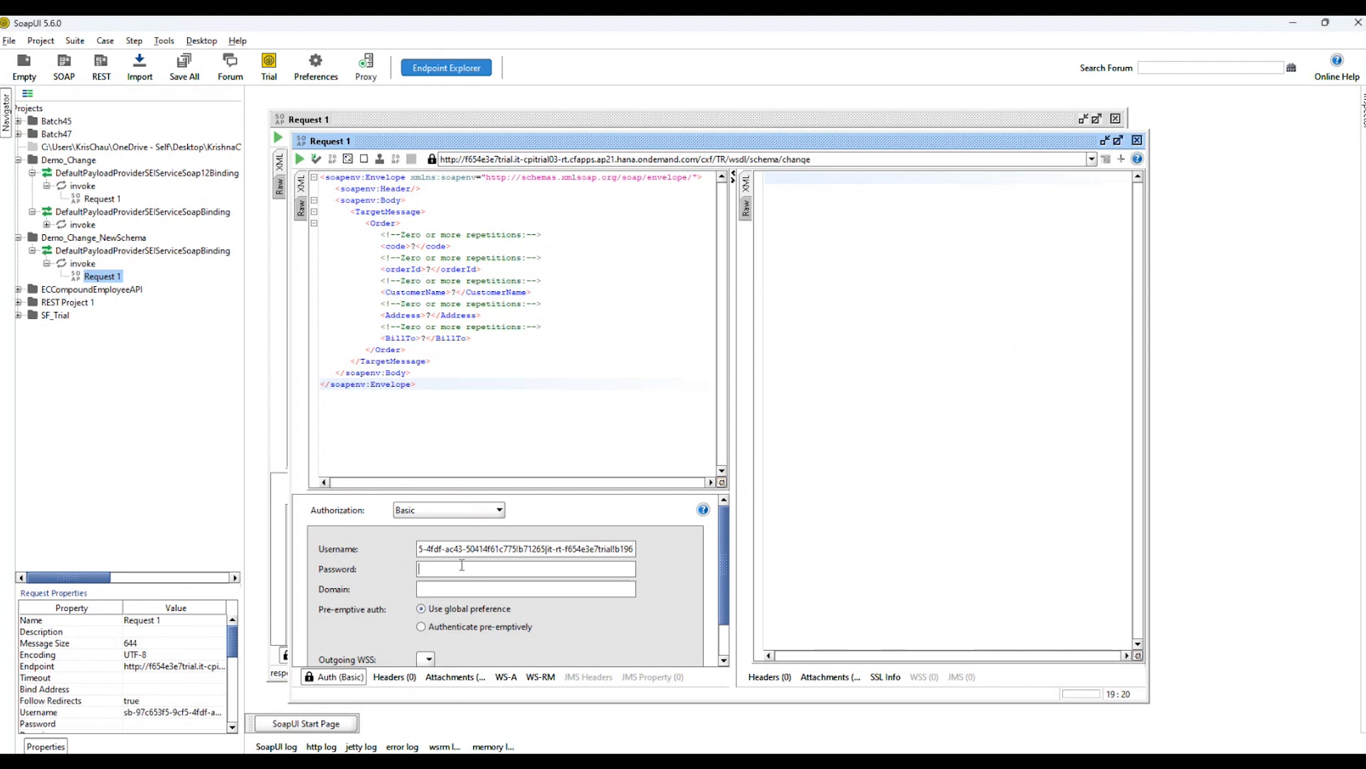
key(alt+Tab)
click(534, 567)
key(ctrl+v)
click(531, 370)
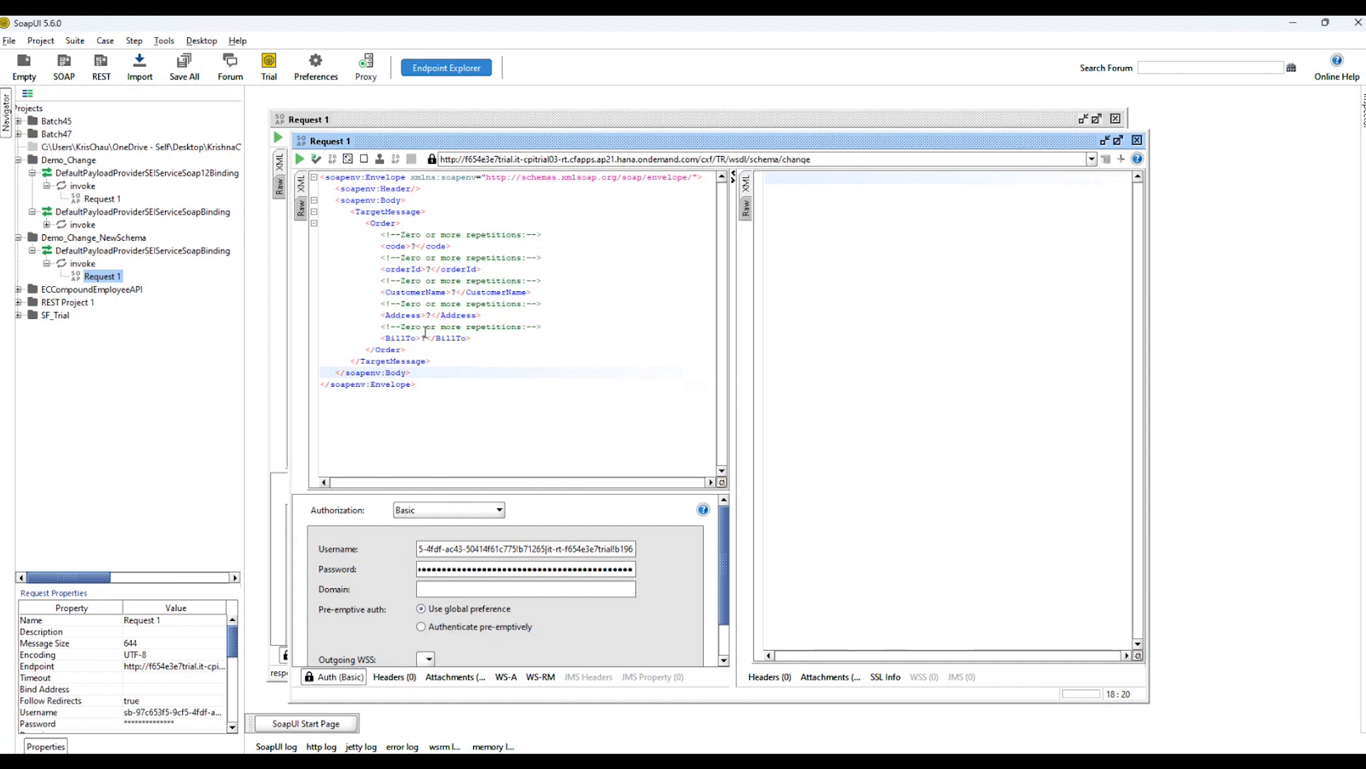
Send the request, examine the response, and widen the request pane to review the TargetMessage order fields.
click(300, 159)
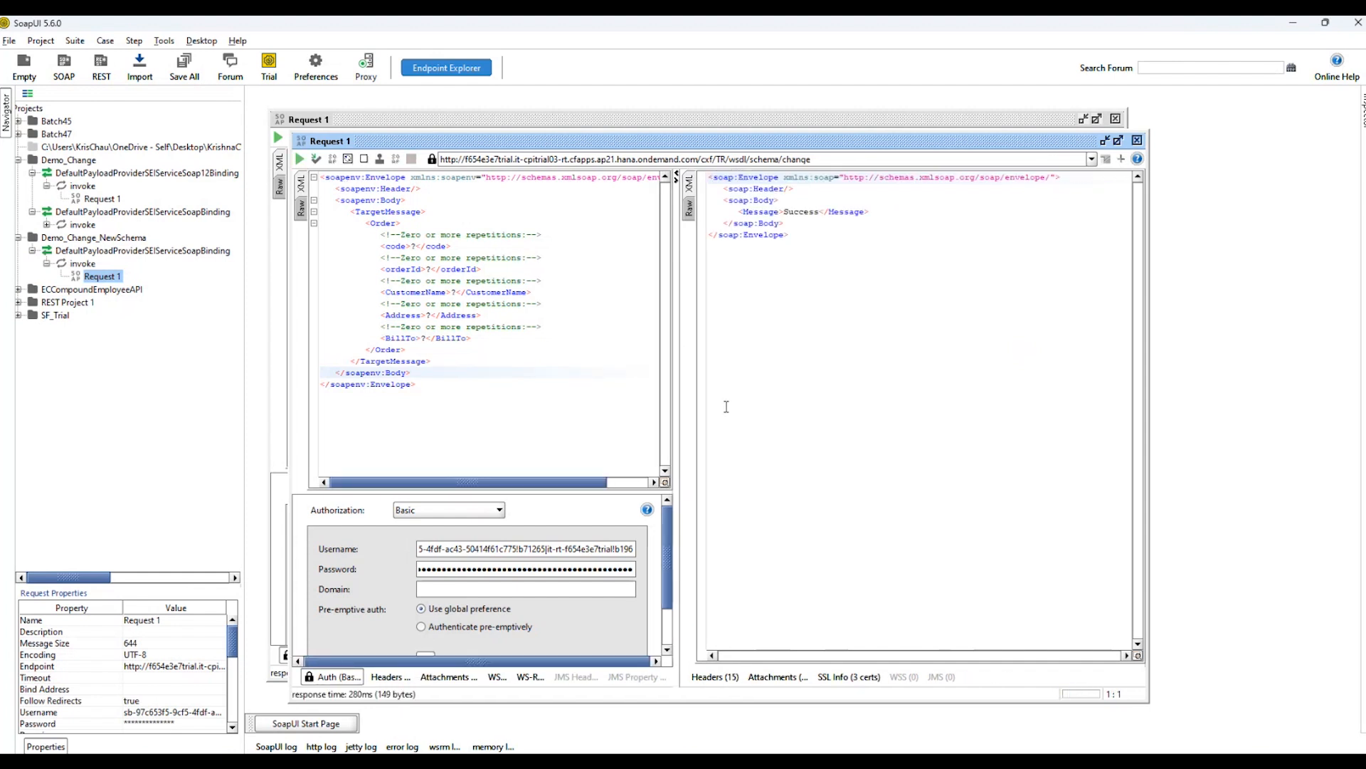
drag(804, 238, 709, 177)
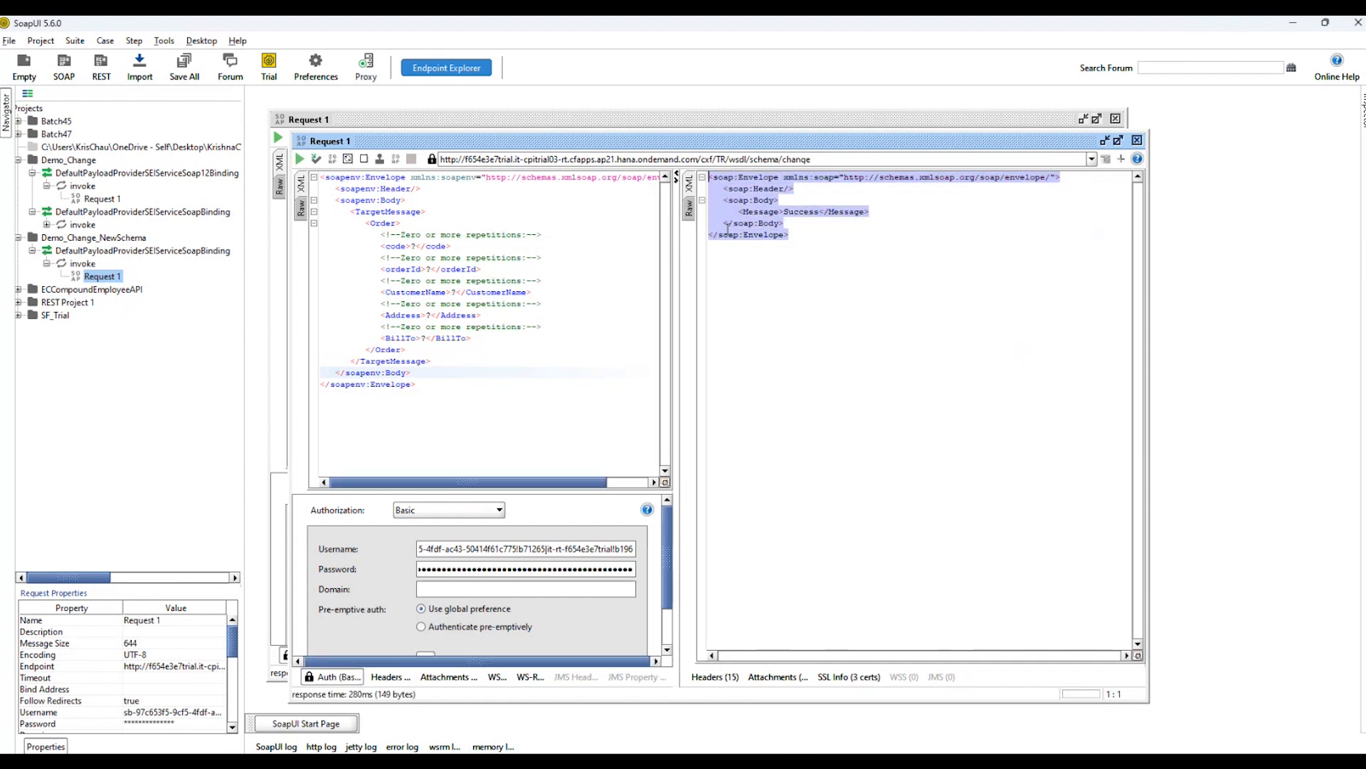
click(615, 348)
drag(729, 377, 844, 377)
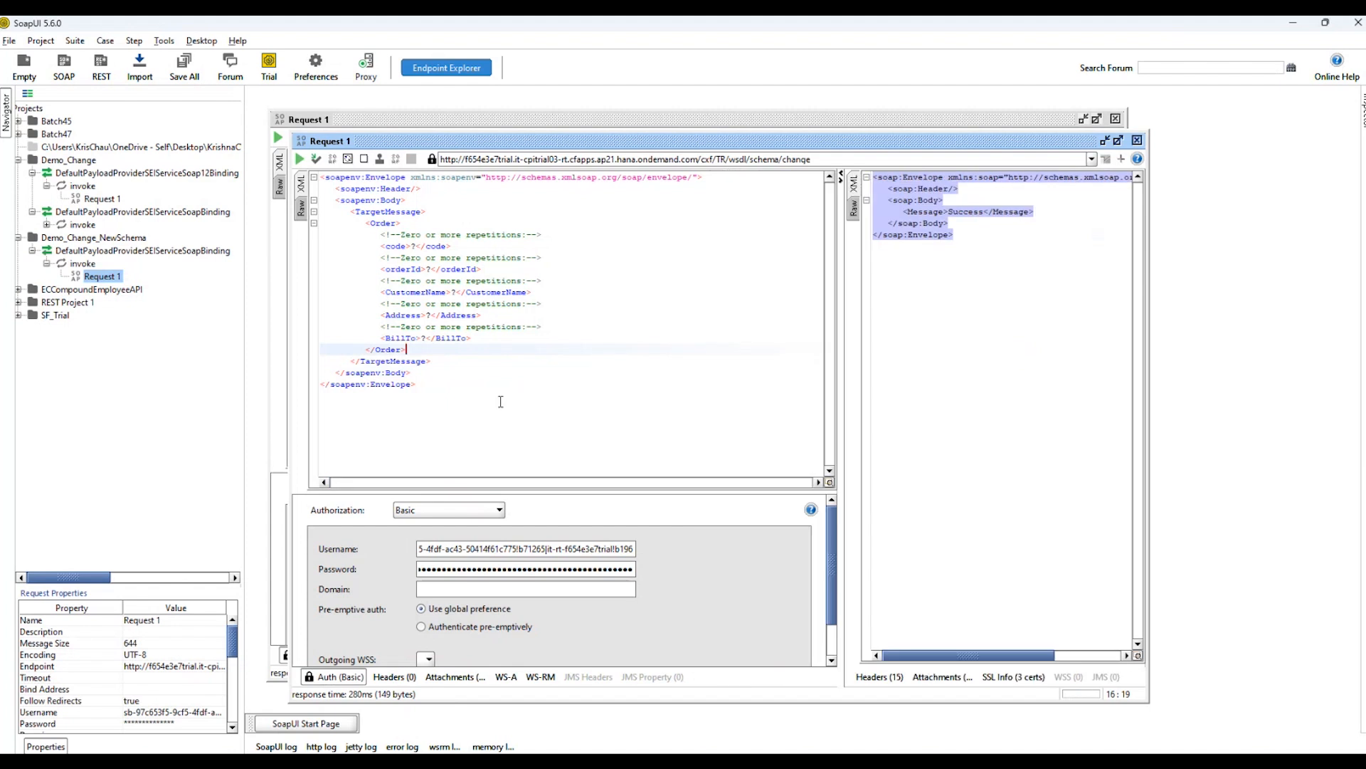
drag(455, 402, 381, 187)
click(588, 269)
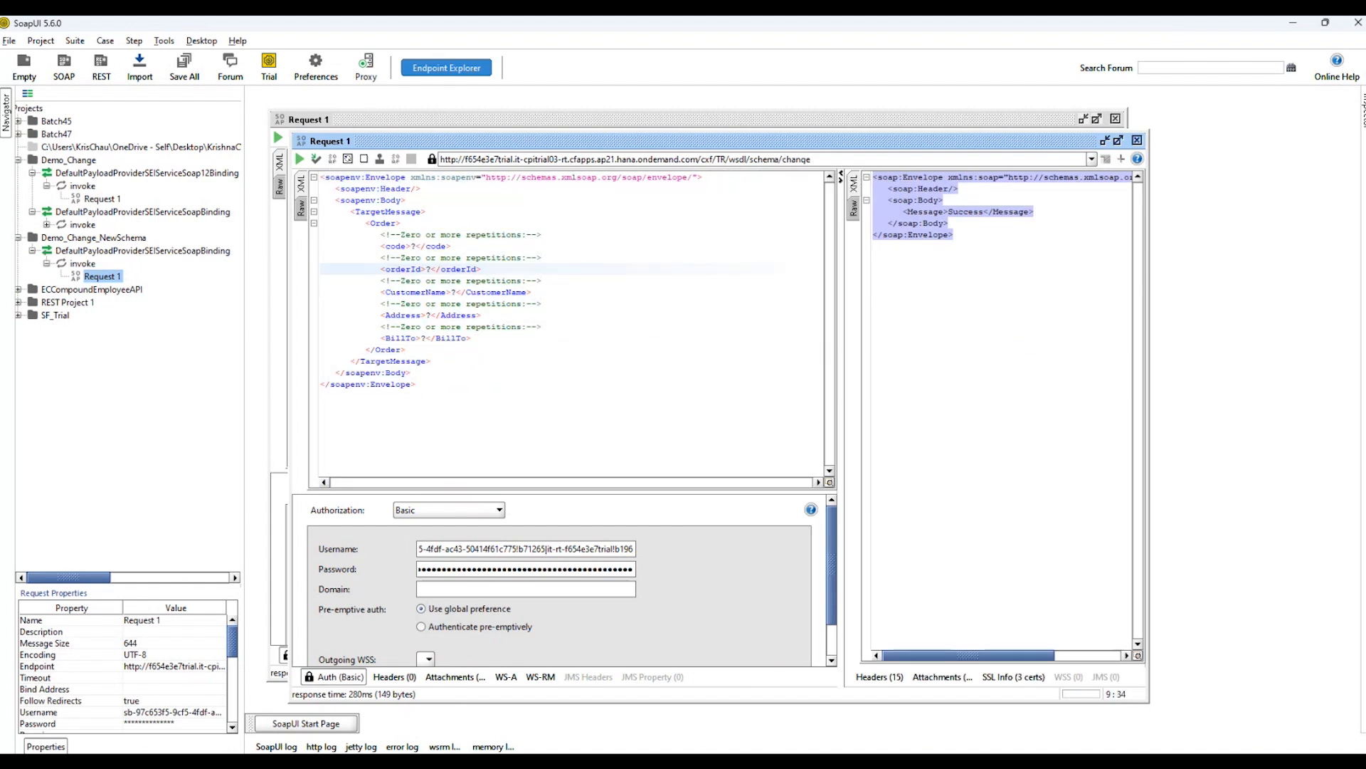
key(alt+Tab)
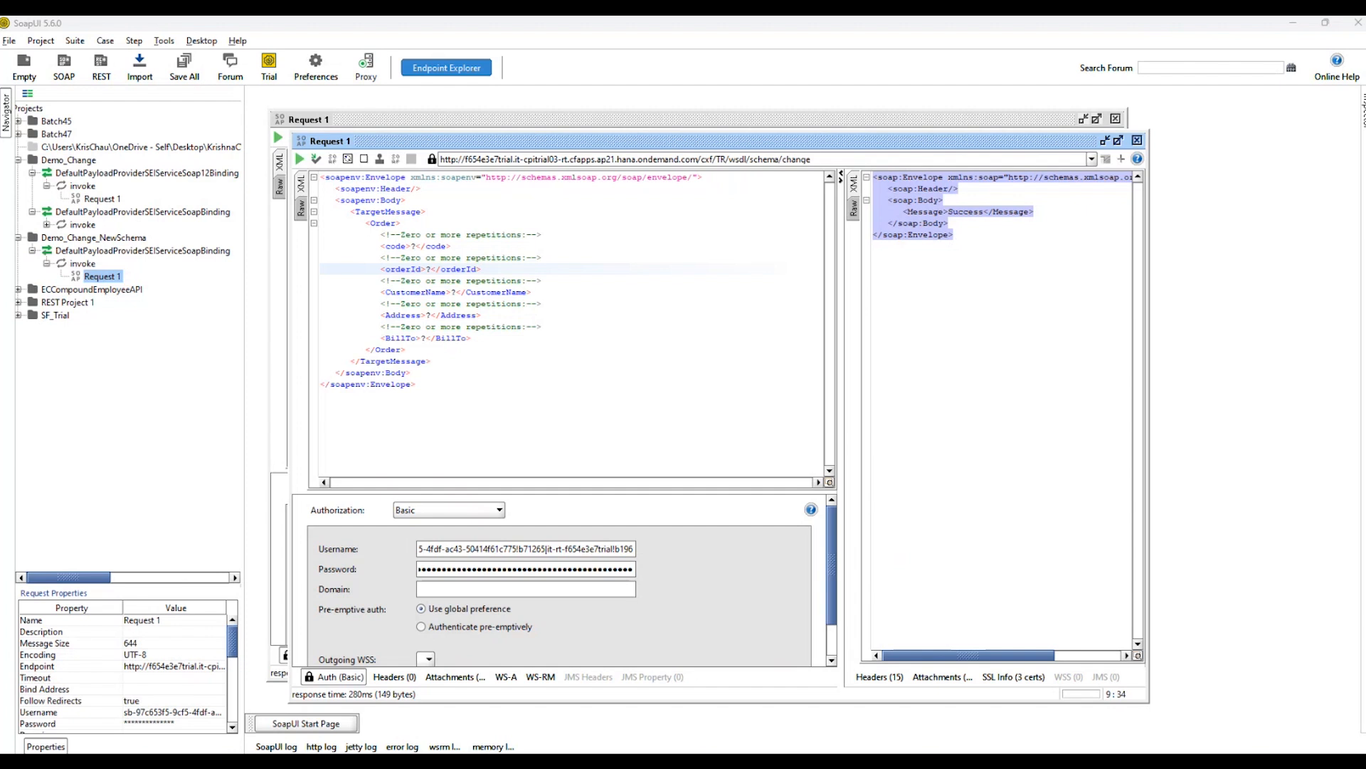